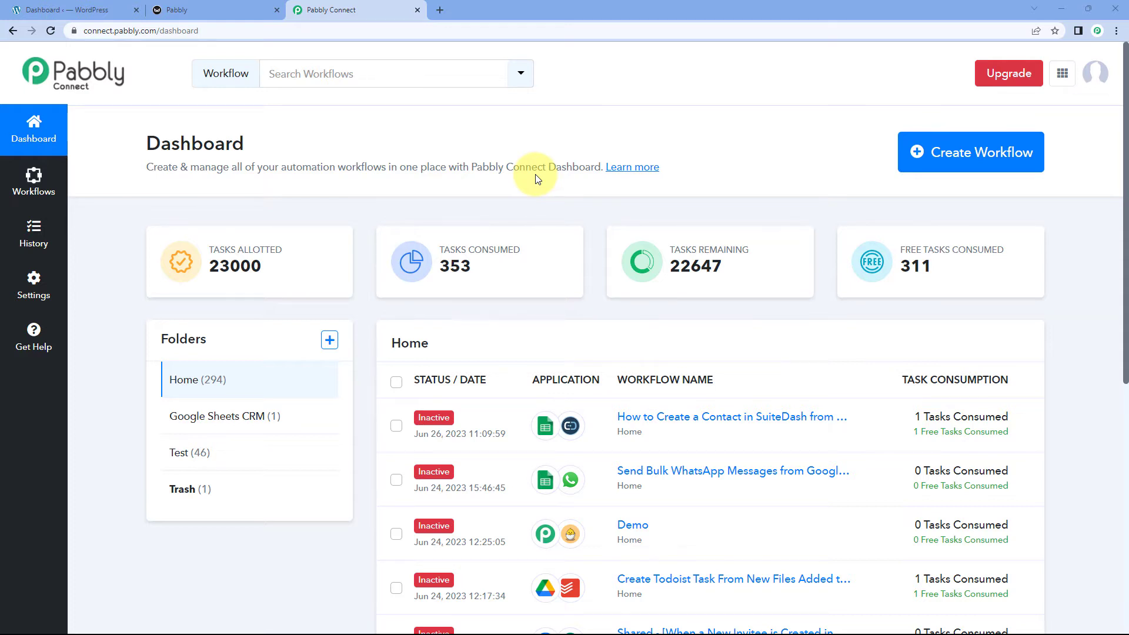
Create a new workflow named "WooCommerce to Sendy"
click(949, 154)
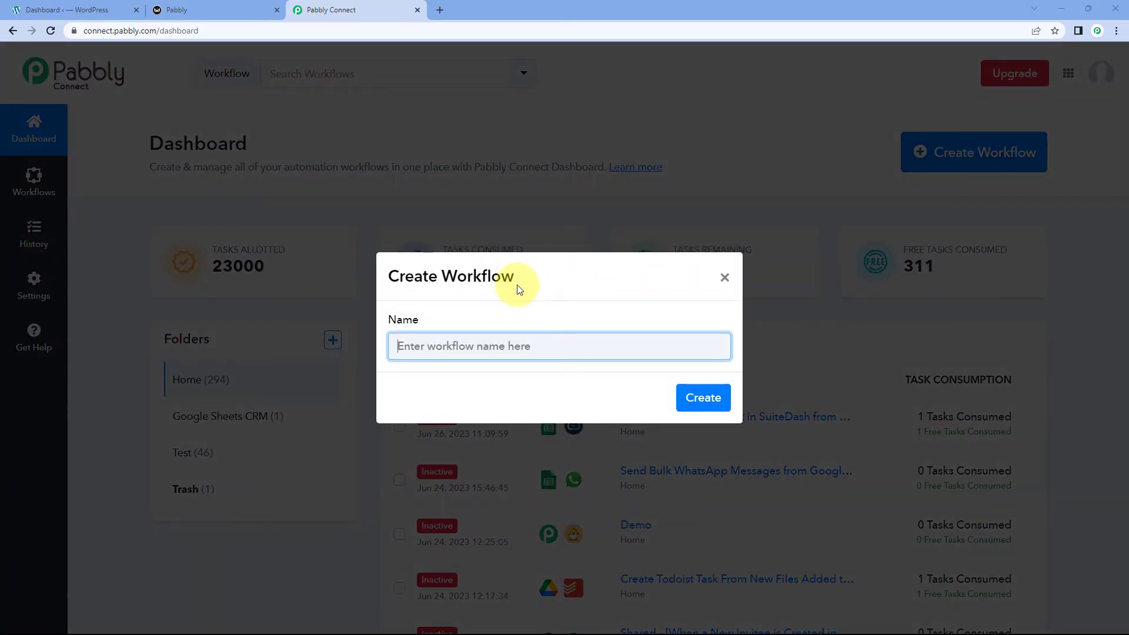
text(wooCommerce to Sendy)
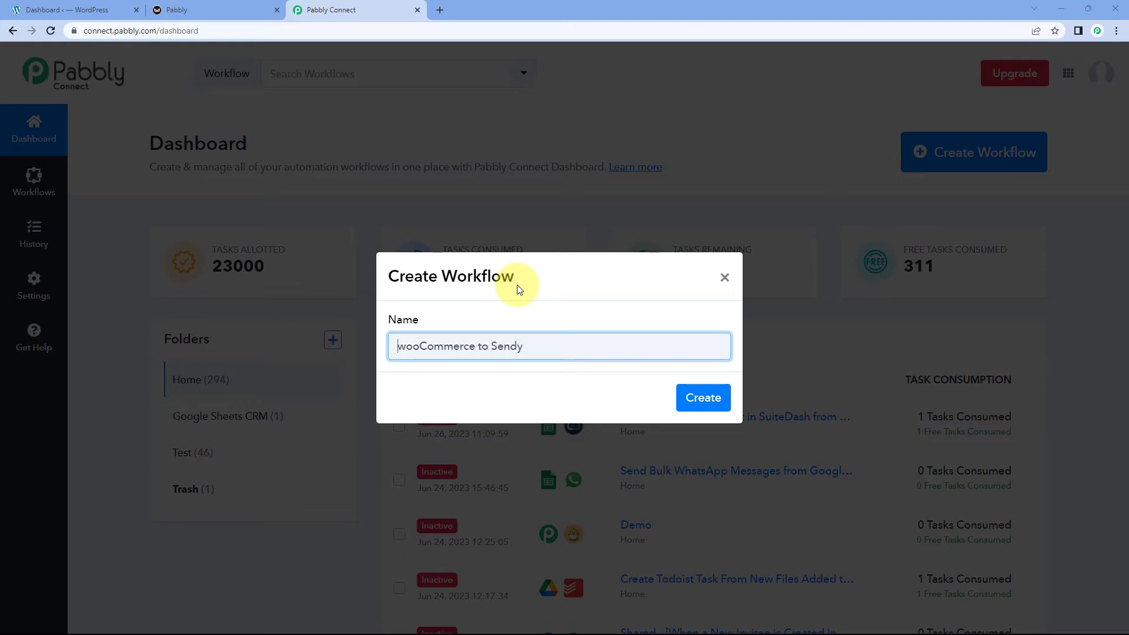
key(Delete)
text(W)
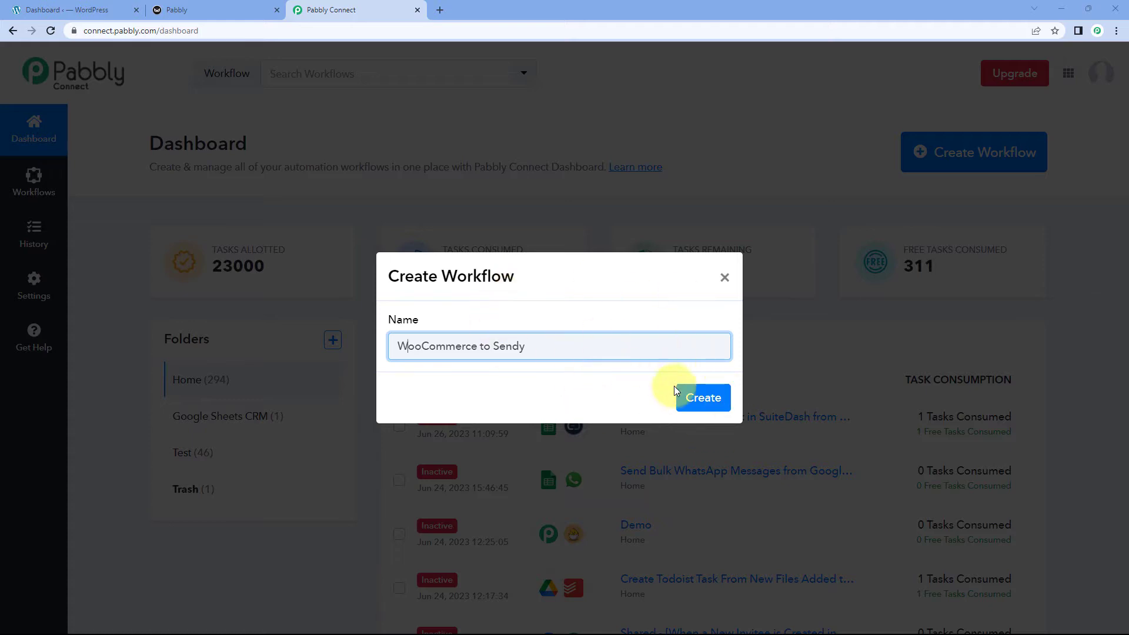
click(689, 396)
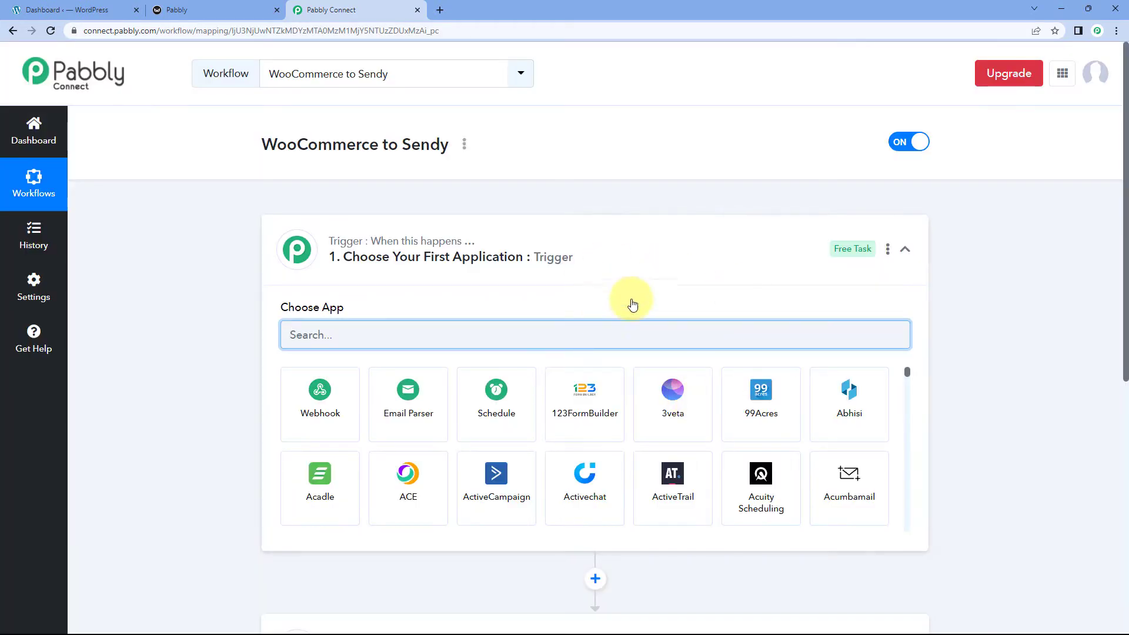
Examine the new workflow's trigger and action steps, and look at the store's WordPress dashboard
click(591, 258)
scroll(251, 270, down, 1)
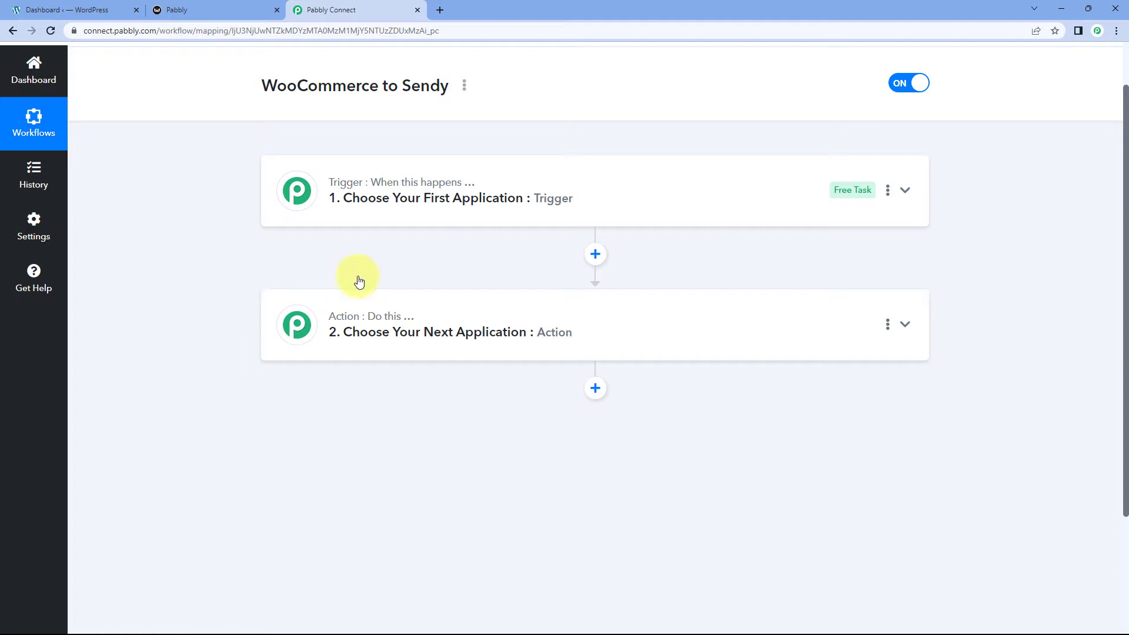
mouse_move(351, 192)
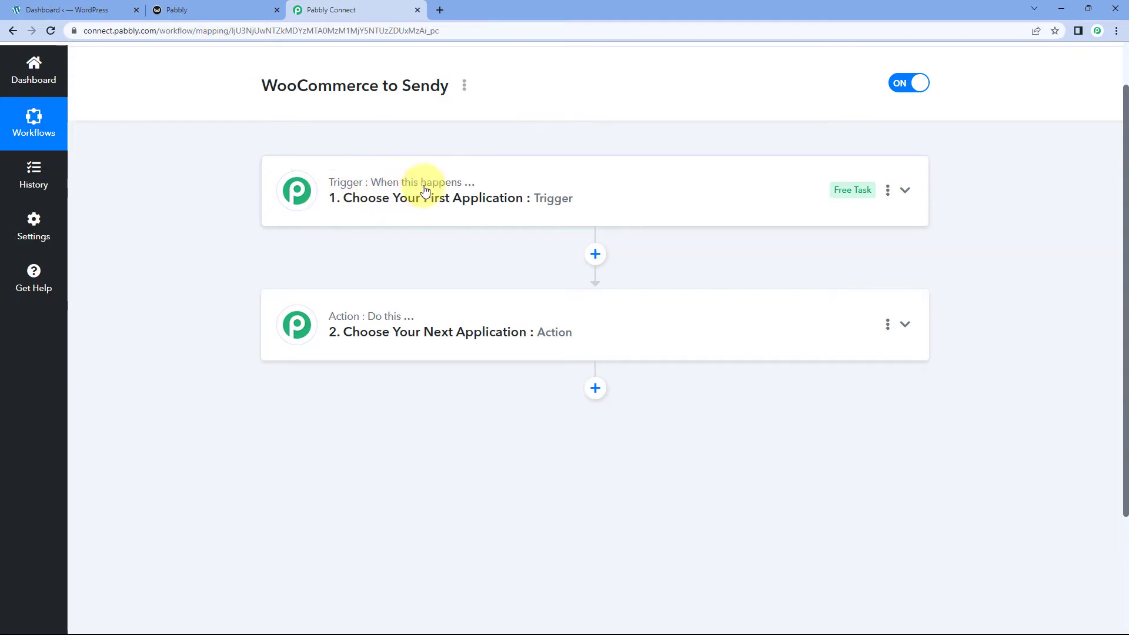
mouse_move(336, 327)
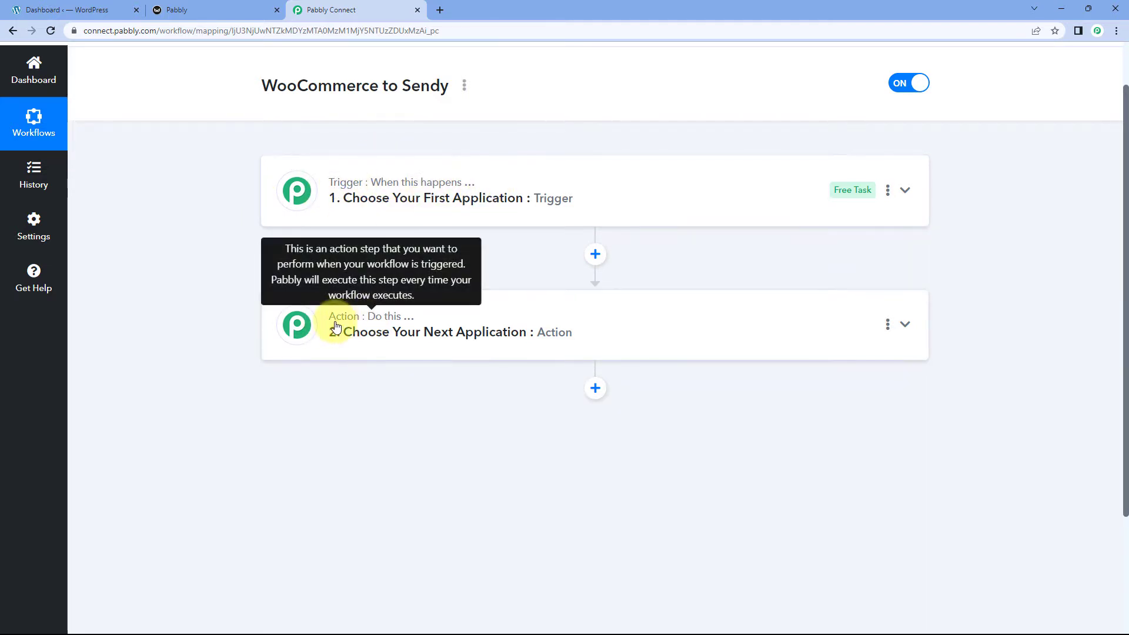
click(426, 200)
scroll(235, 214, down, 1)
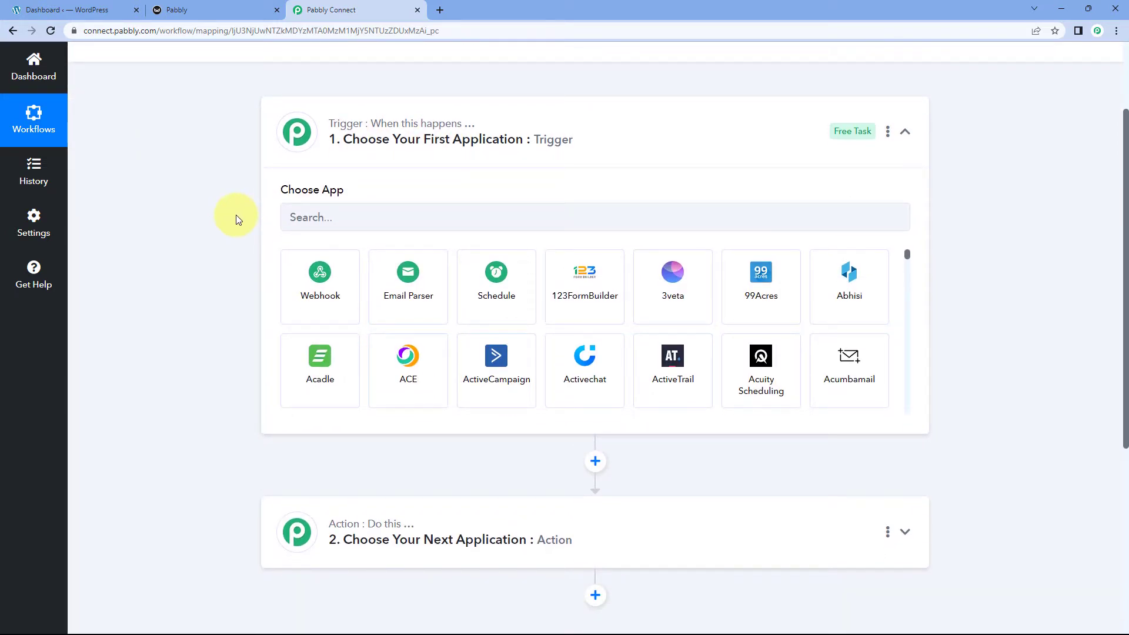
click(112, 10)
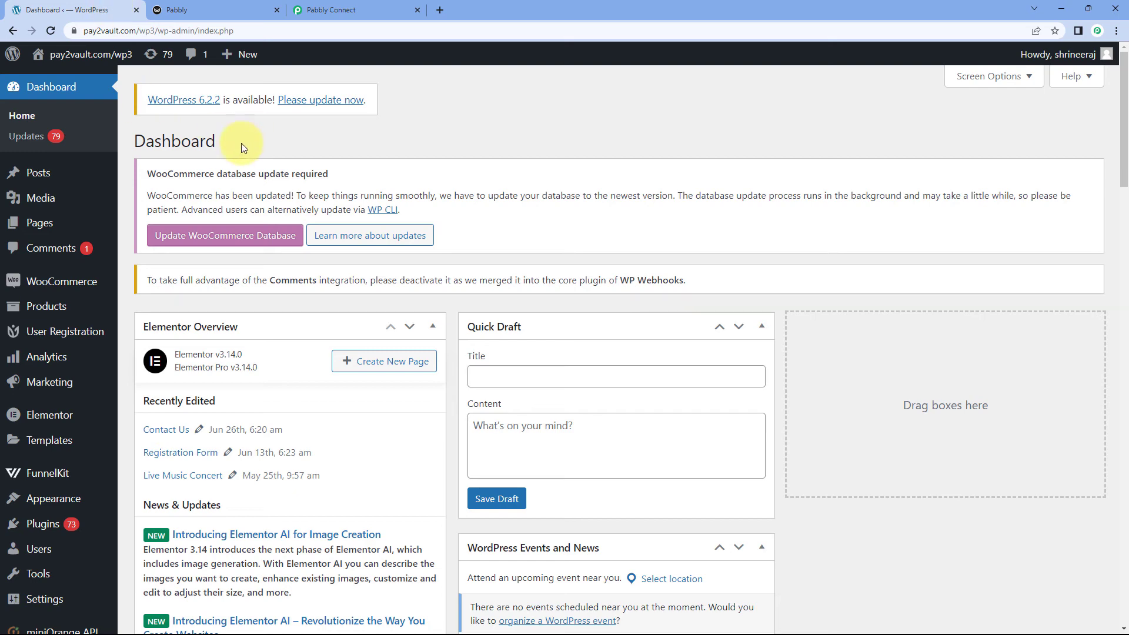
click(311, 10)
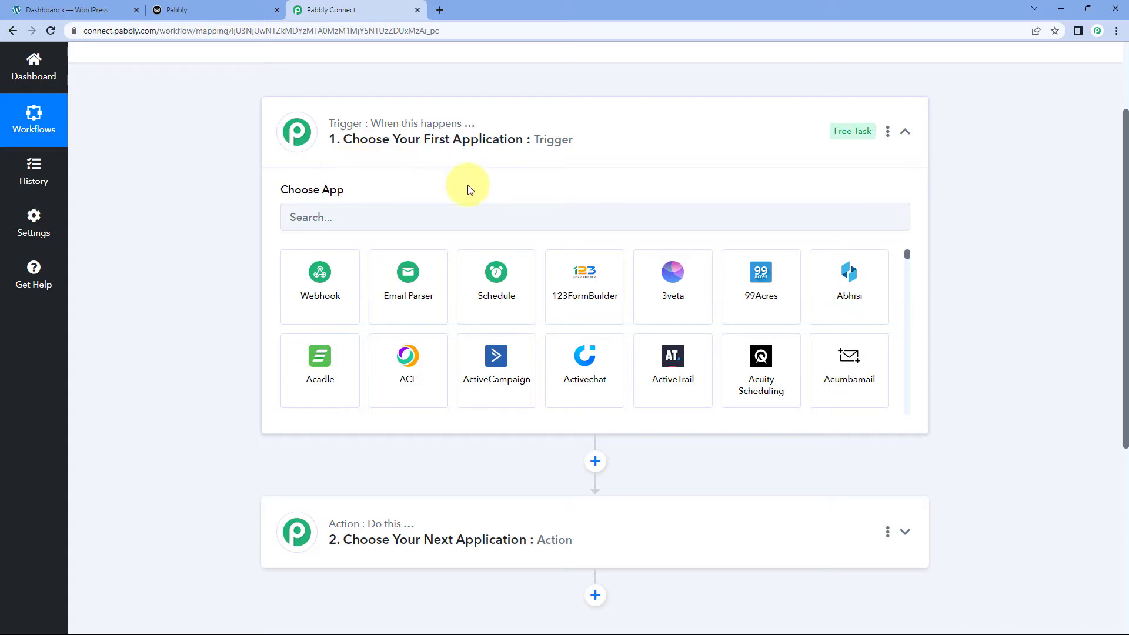
scroll(268, 172, down, 1)
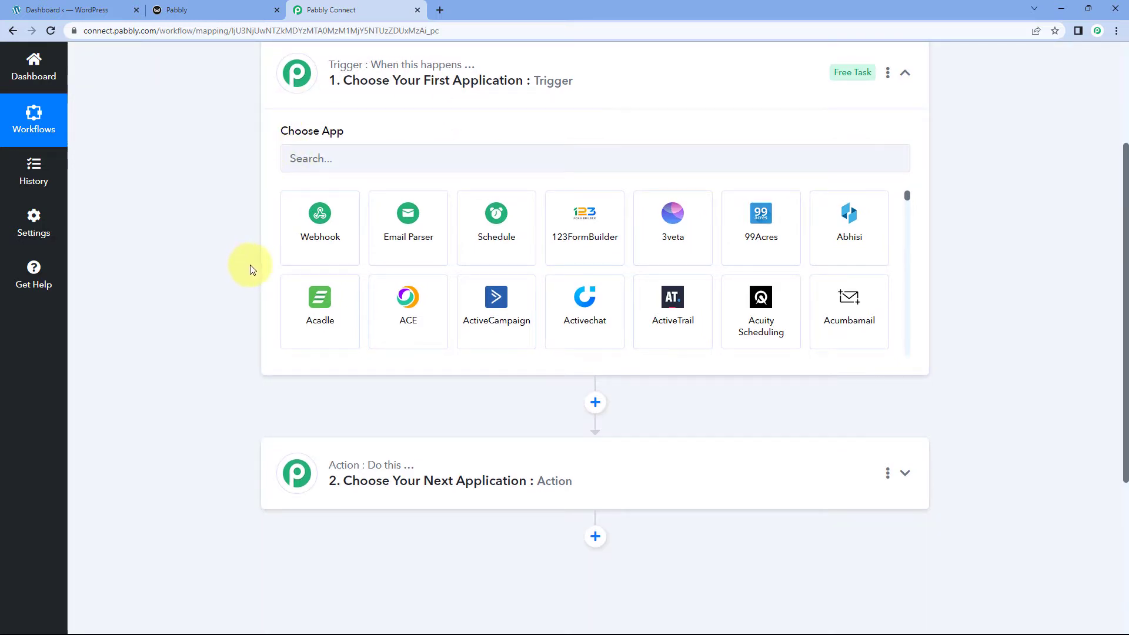
scroll(247, 266, down, 2)
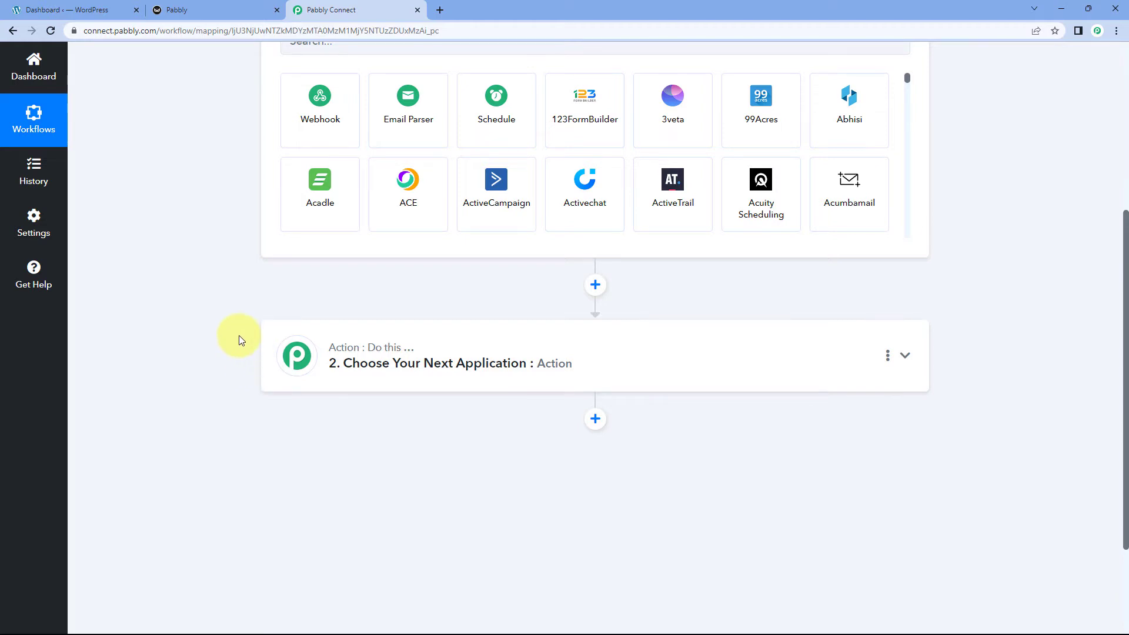
scroll(239, 335, up, 1)
scroll(239, 340, up, 1)
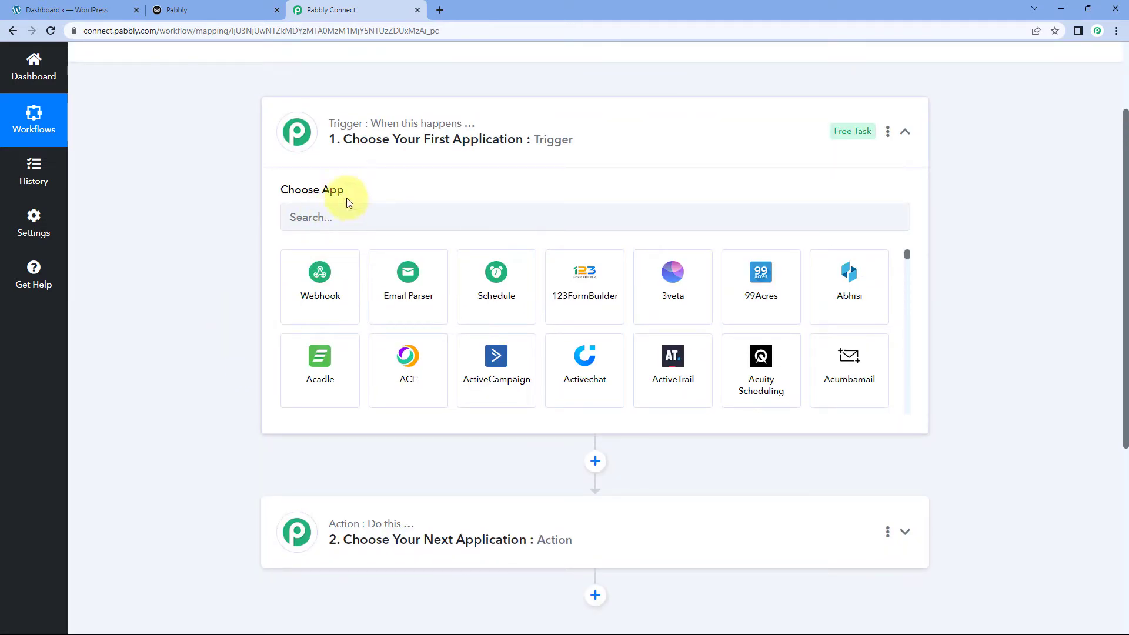
Set the workflow's trigger application to WooCommerce with the New Order Created event
click(303, 215)
text(WooComme)
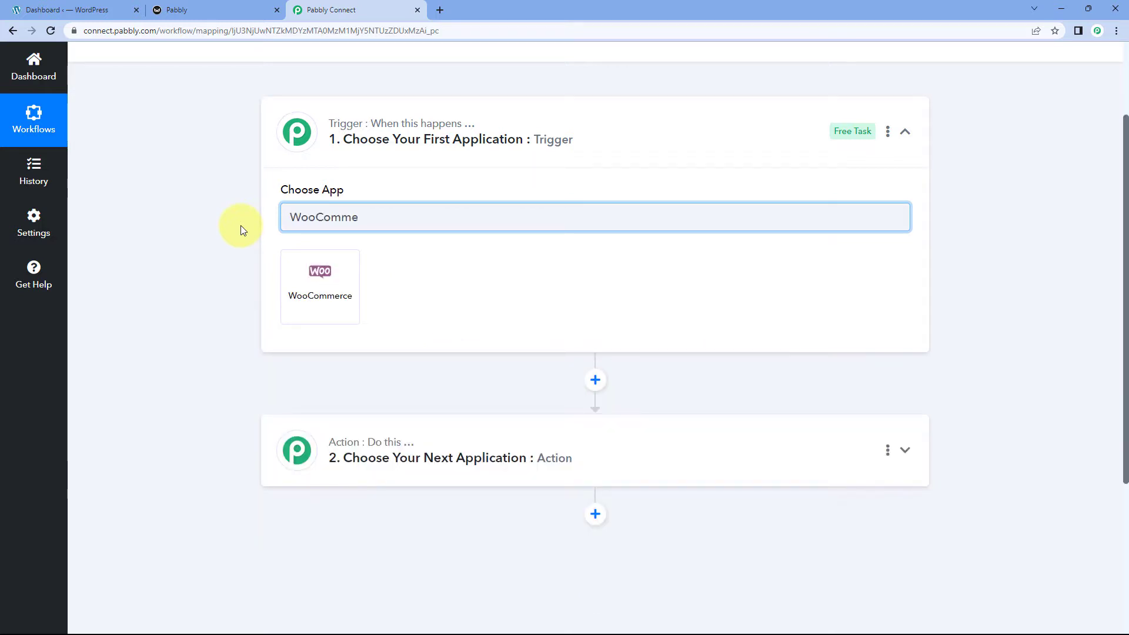
click(308, 291)
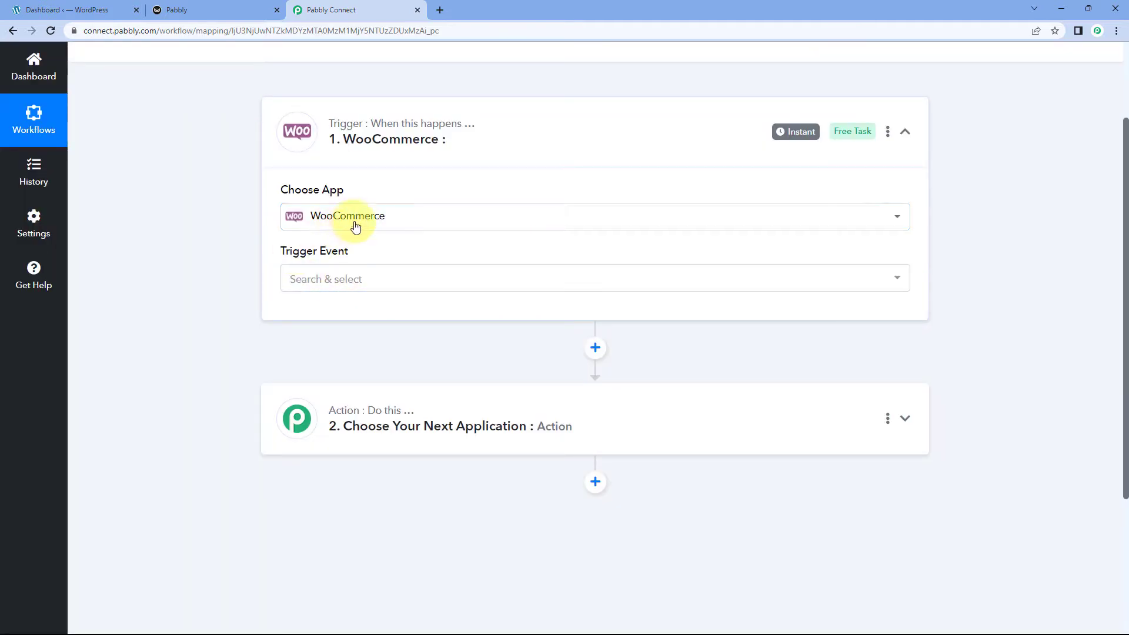
click(365, 284)
scroll(212, 276, down, 2)
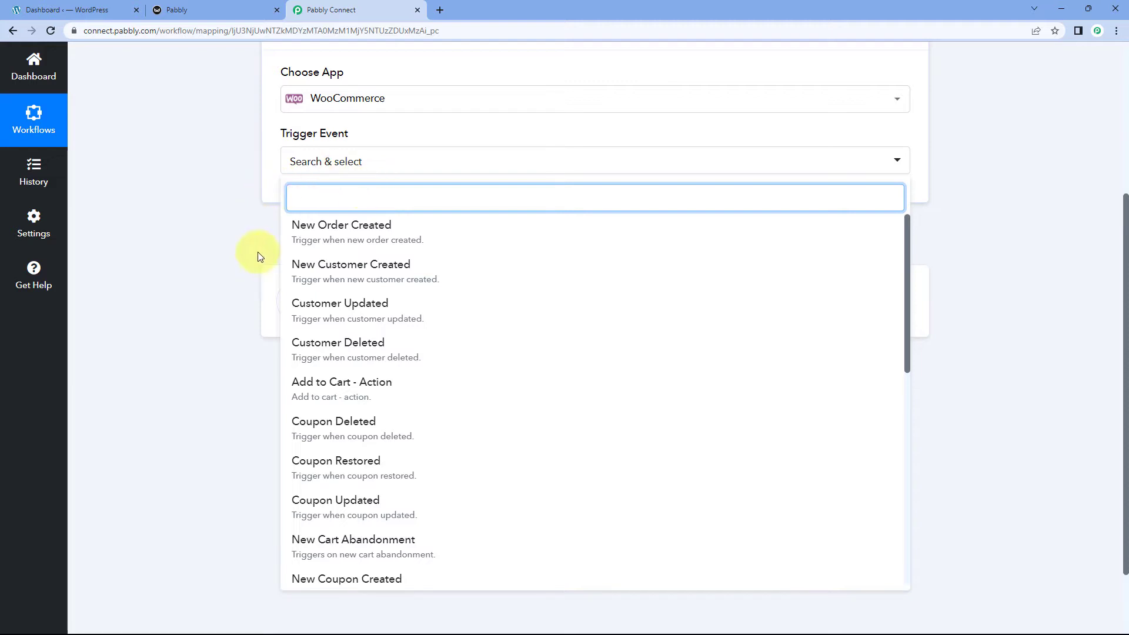
click(382, 243)
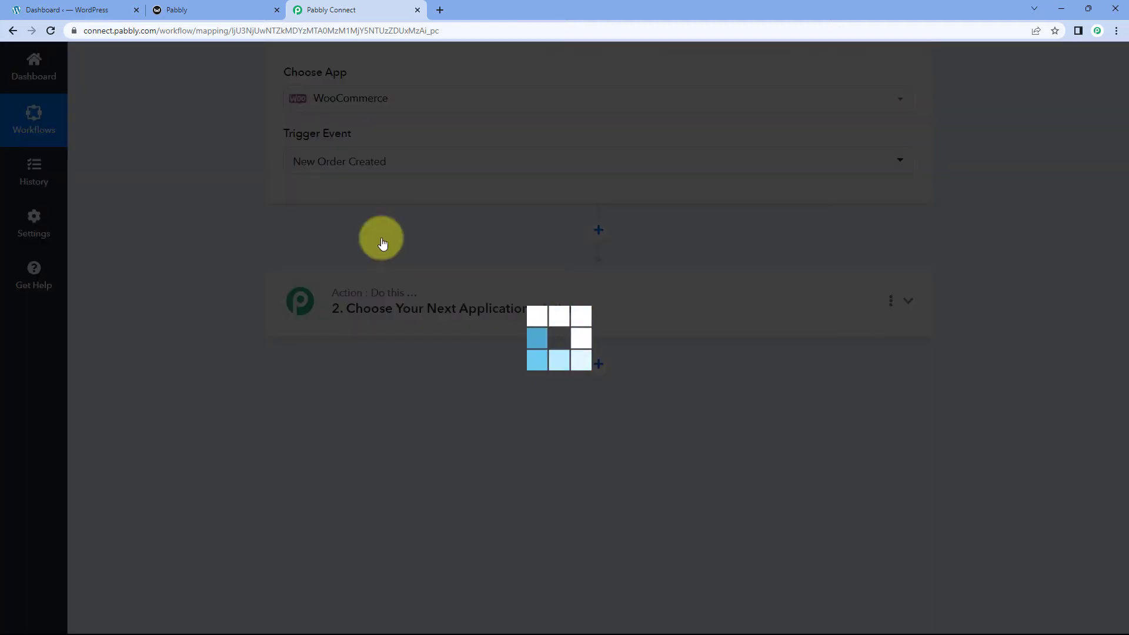
Review the WooCommerce webhook setup instructions and copy the trigger's webhook URL
scroll(376, 236, up, 1)
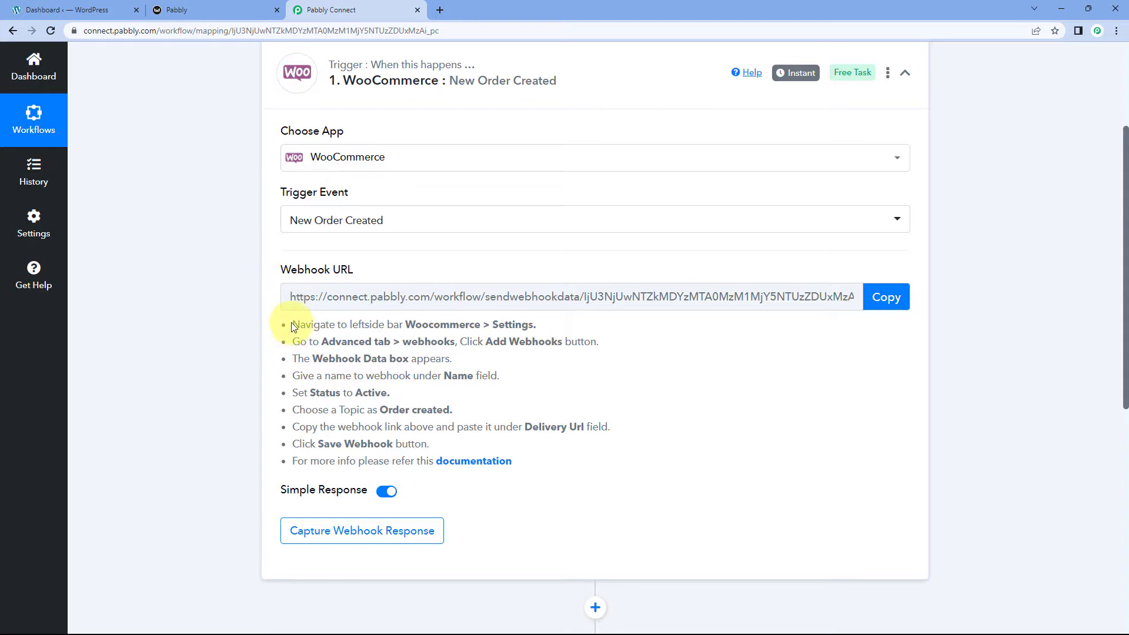
drag(294, 328, 518, 462)
click(549, 386)
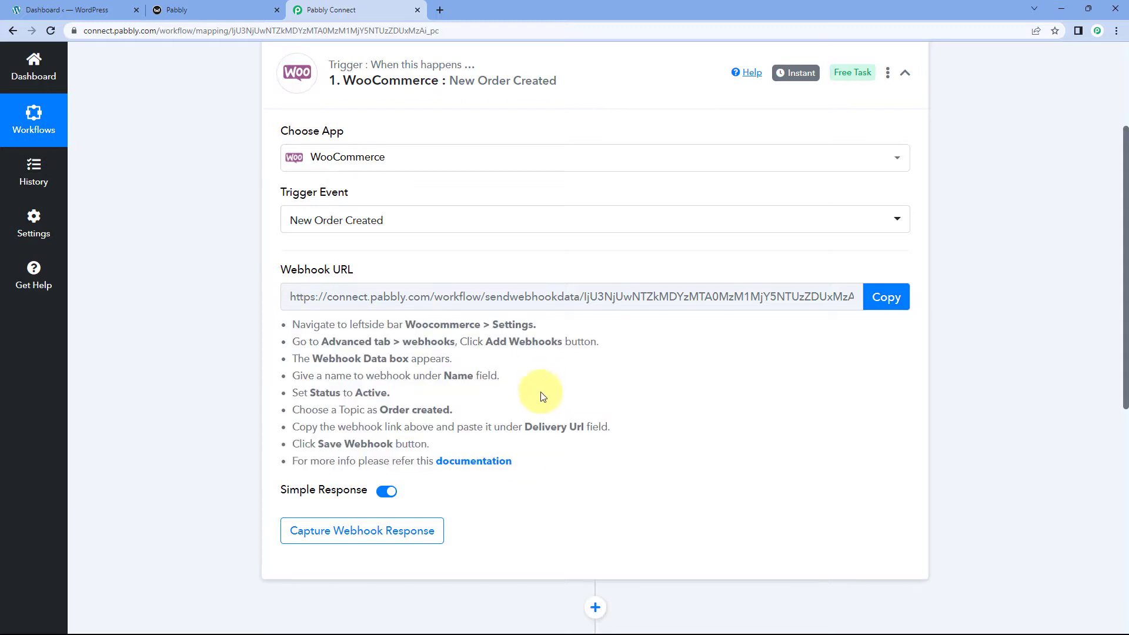
click(885, 296)
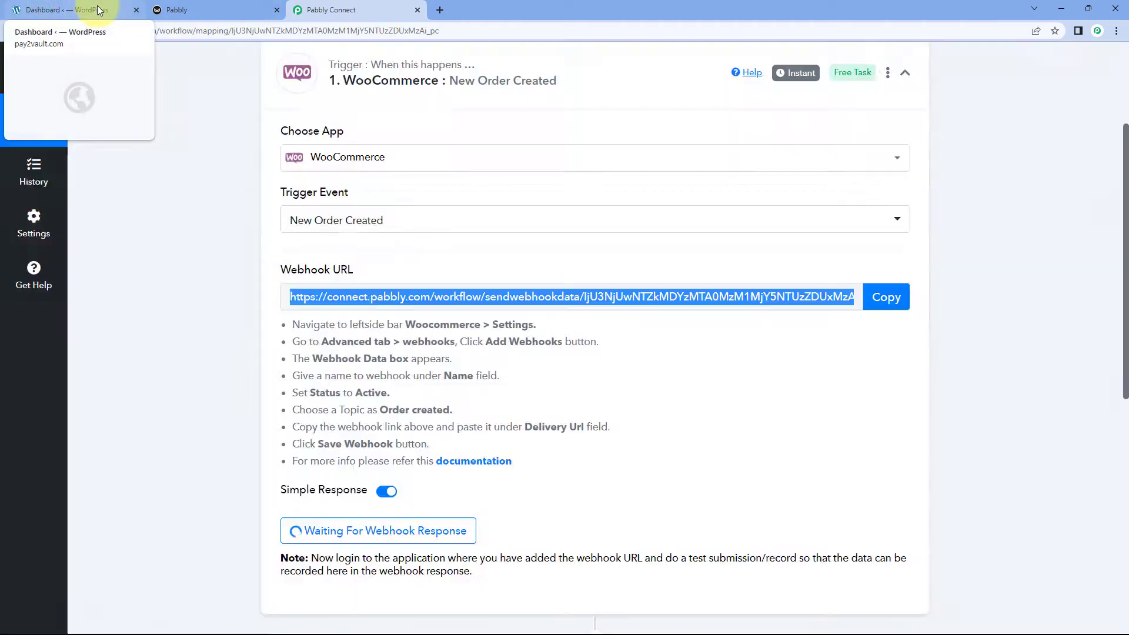
Switch to the WordPress dashboard and open the Webhooks section of WooCommerce's advanced settings
click(99, 10)
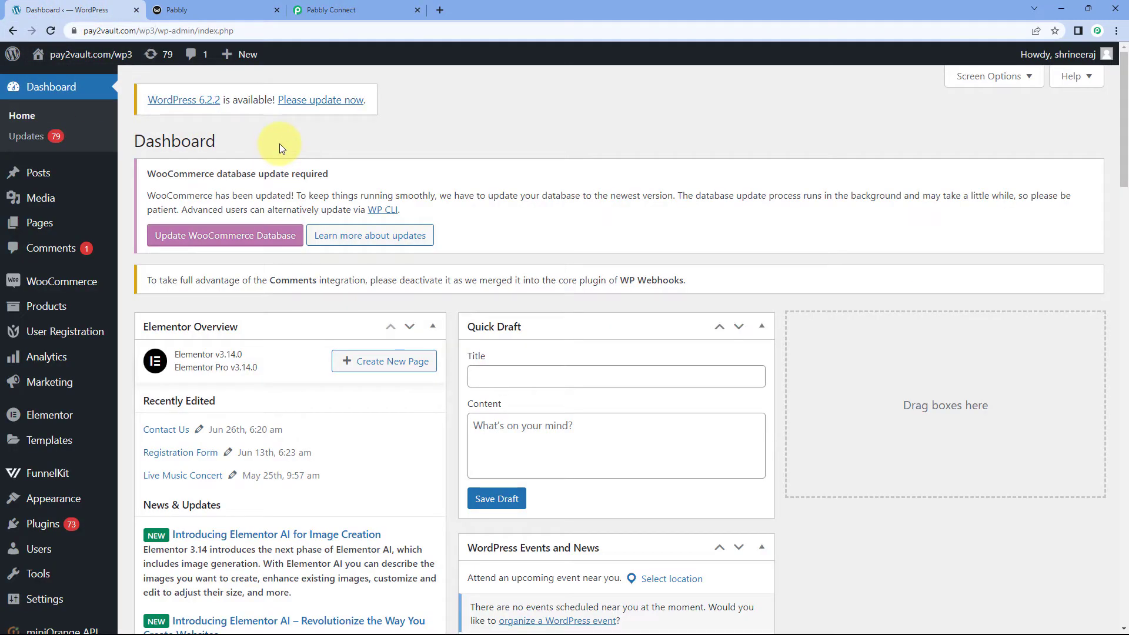
mouse_move(64, 285)
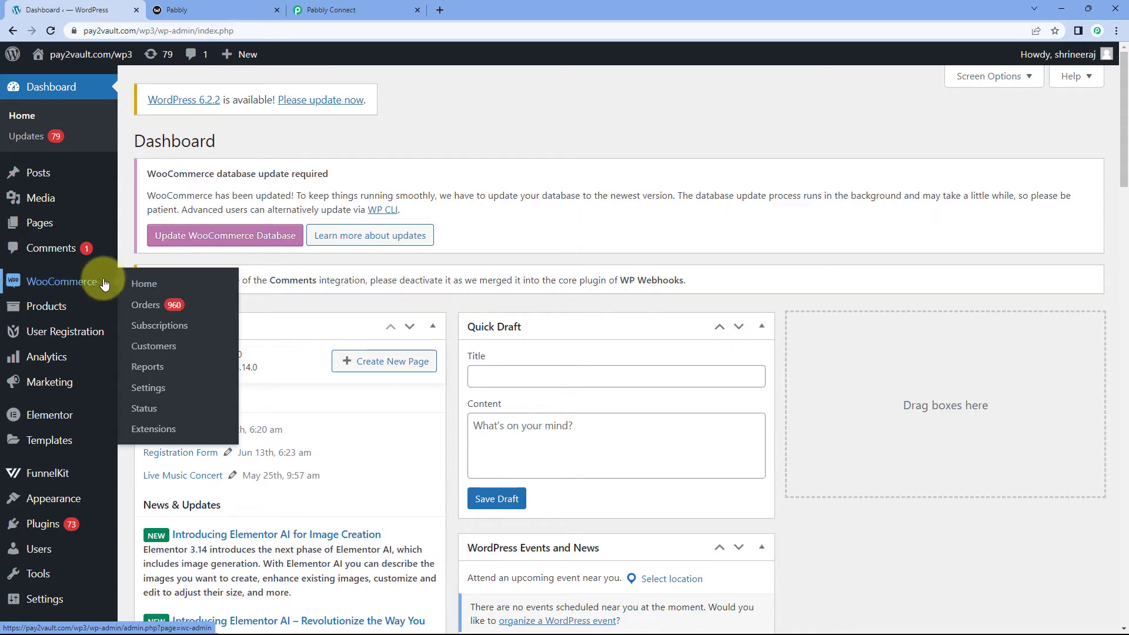
click(153, 389)
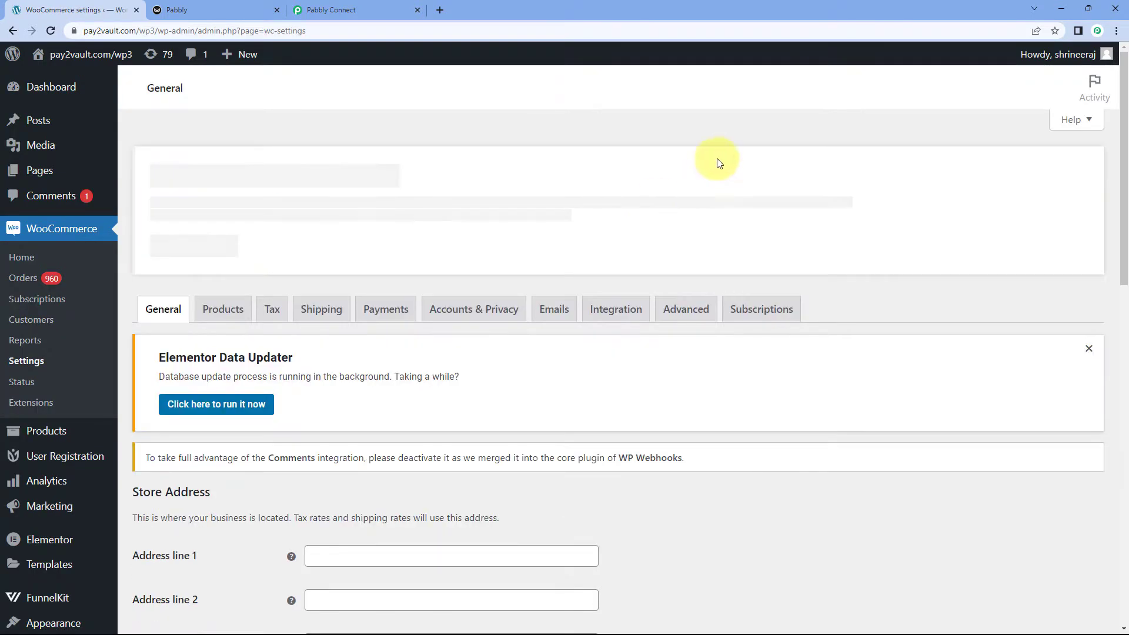
click(679, 309)
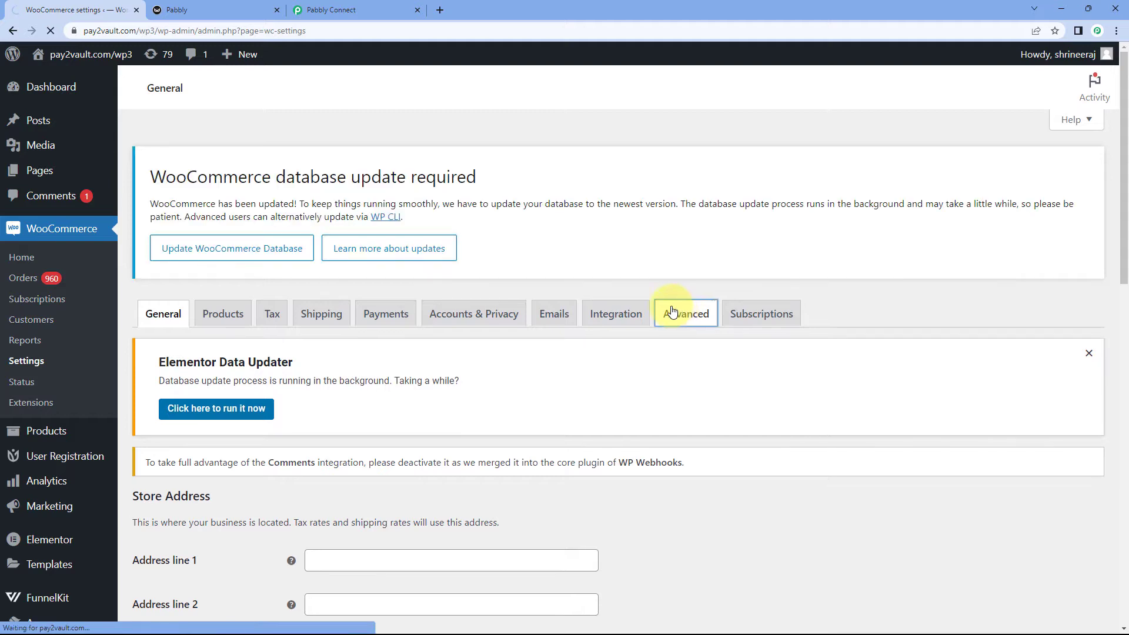
scroll(278, 342, down, 3)
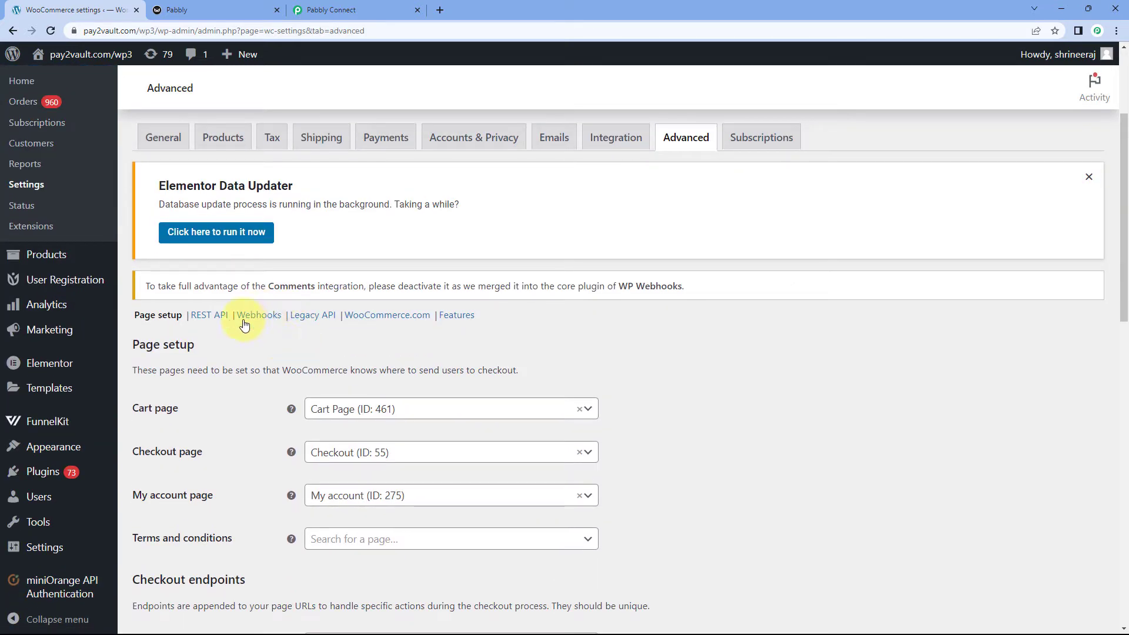
click(259, 316)
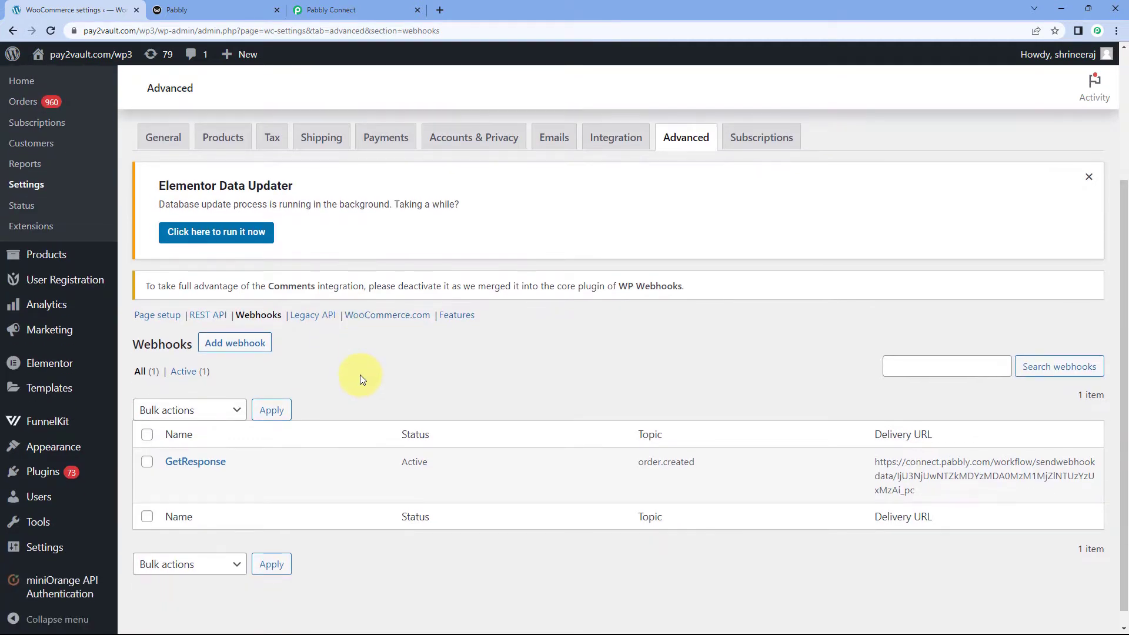
scroll(340, 384, down, 1)
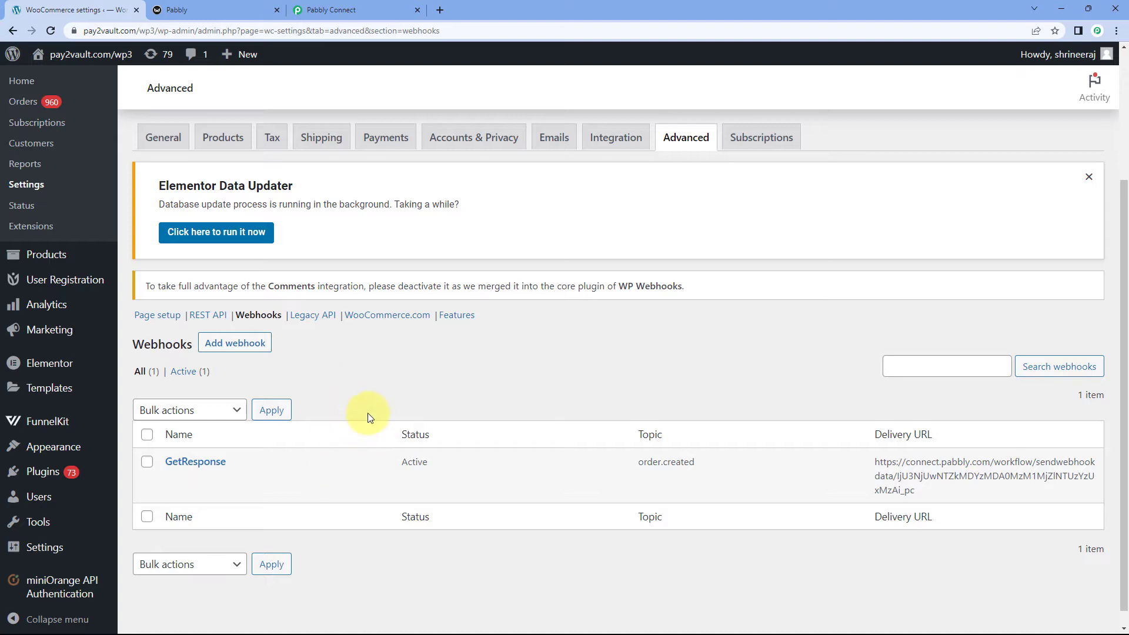
Add a new WooCommerce webhook and name it Sendy
click(247, 347)
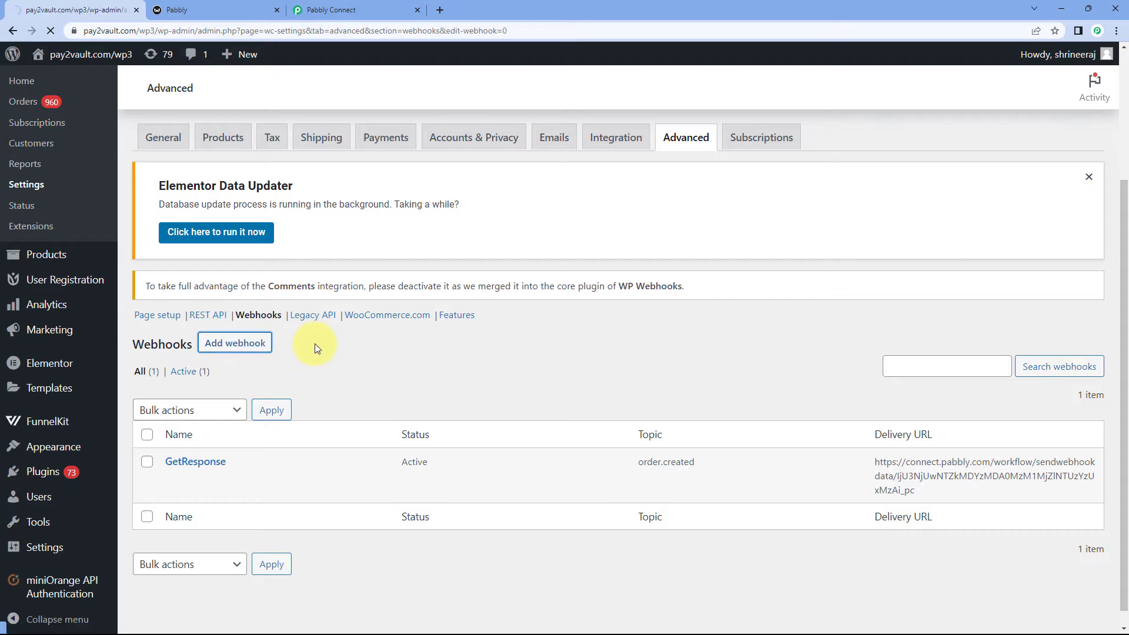
scroll(302, 435, down, 5)
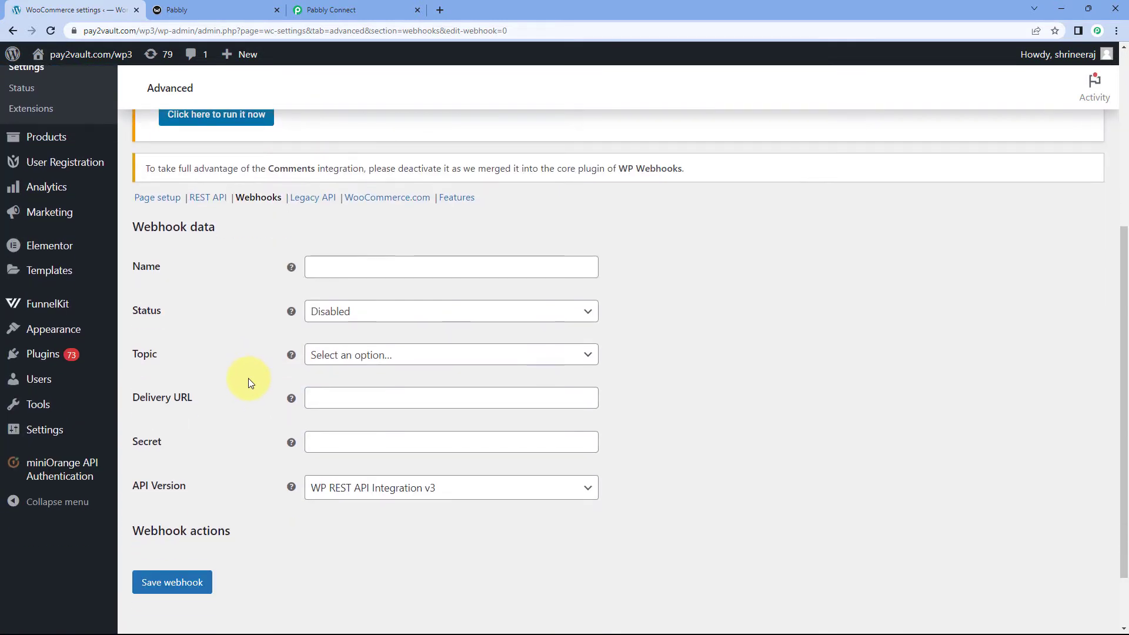
click(355, 266)
mouse_move(294, 267)
text(Se)
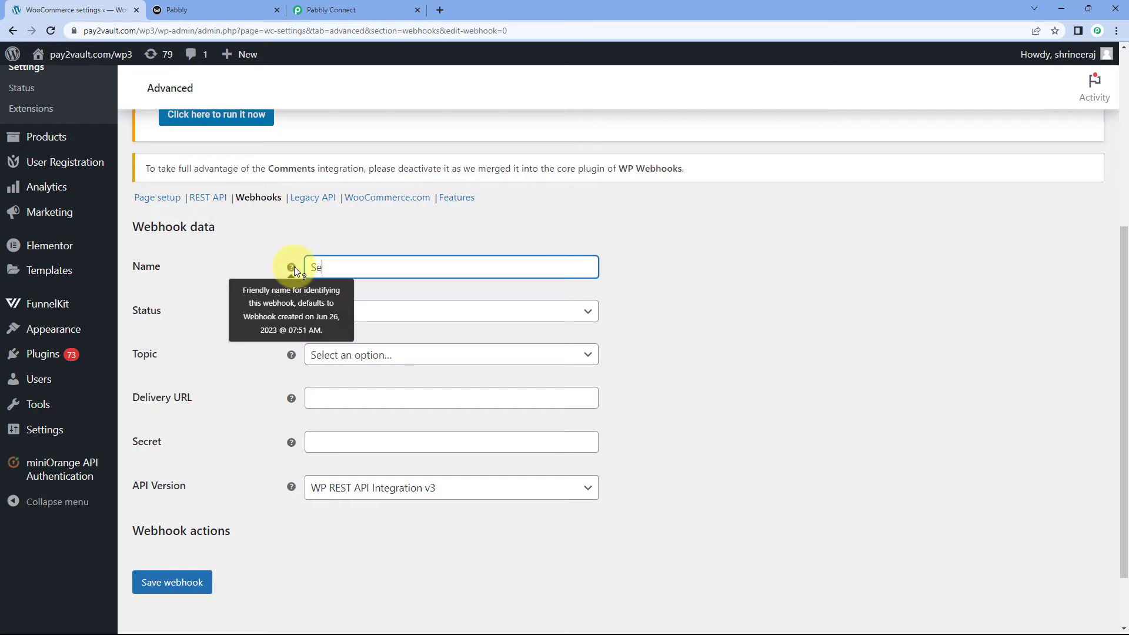
text(ndy)
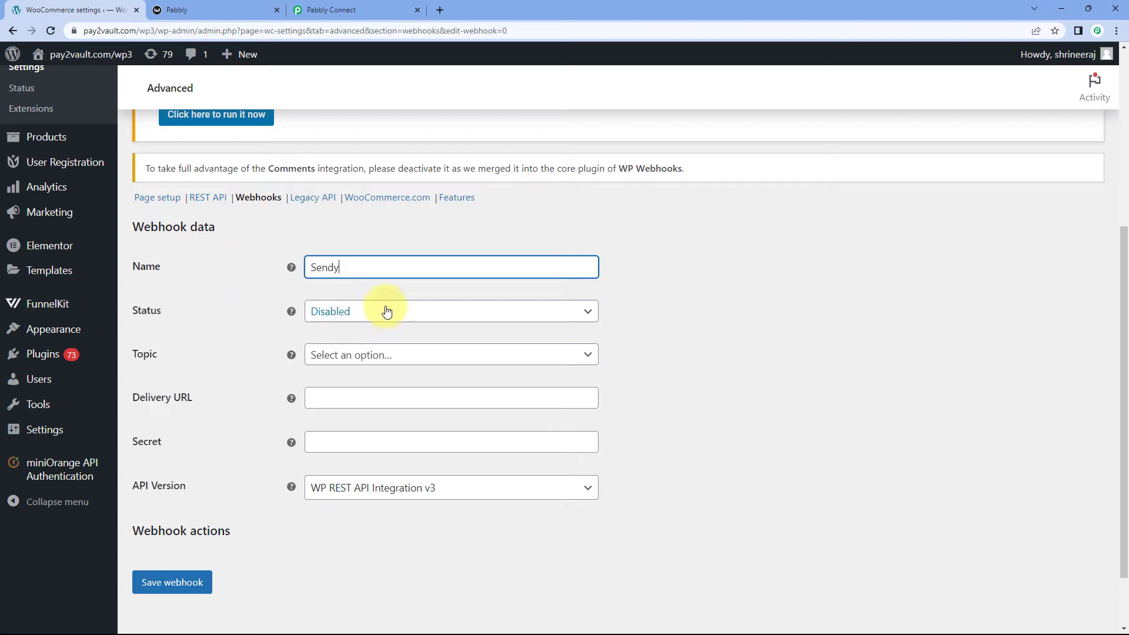
Set the Sendy webhook's status to Active and its topic to Order created
click(354, 312)
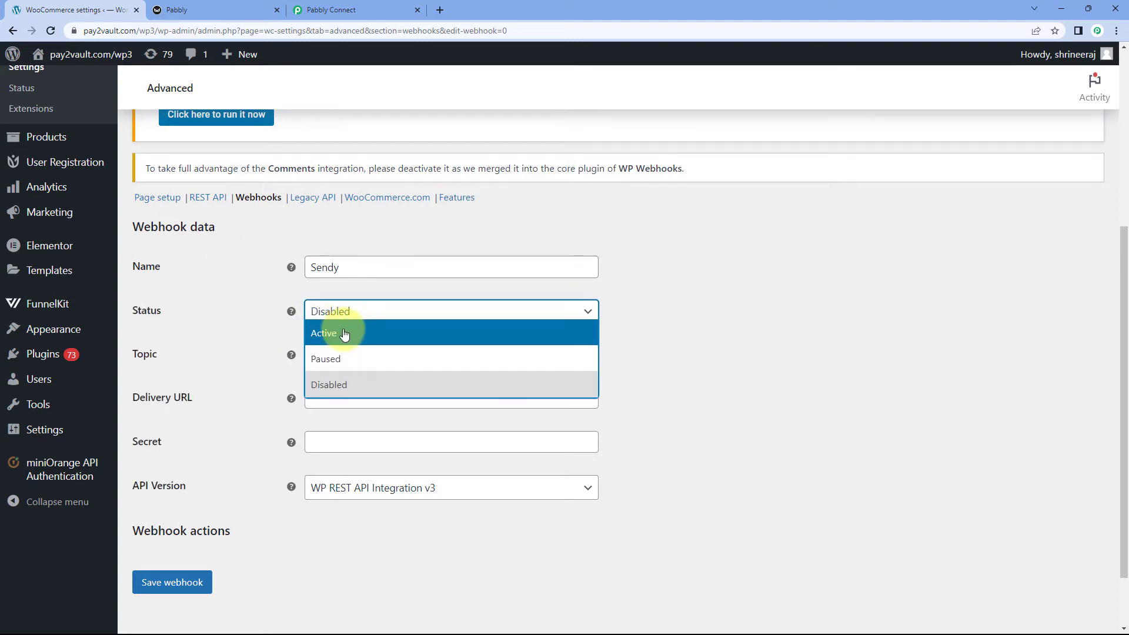
click(342, 328)
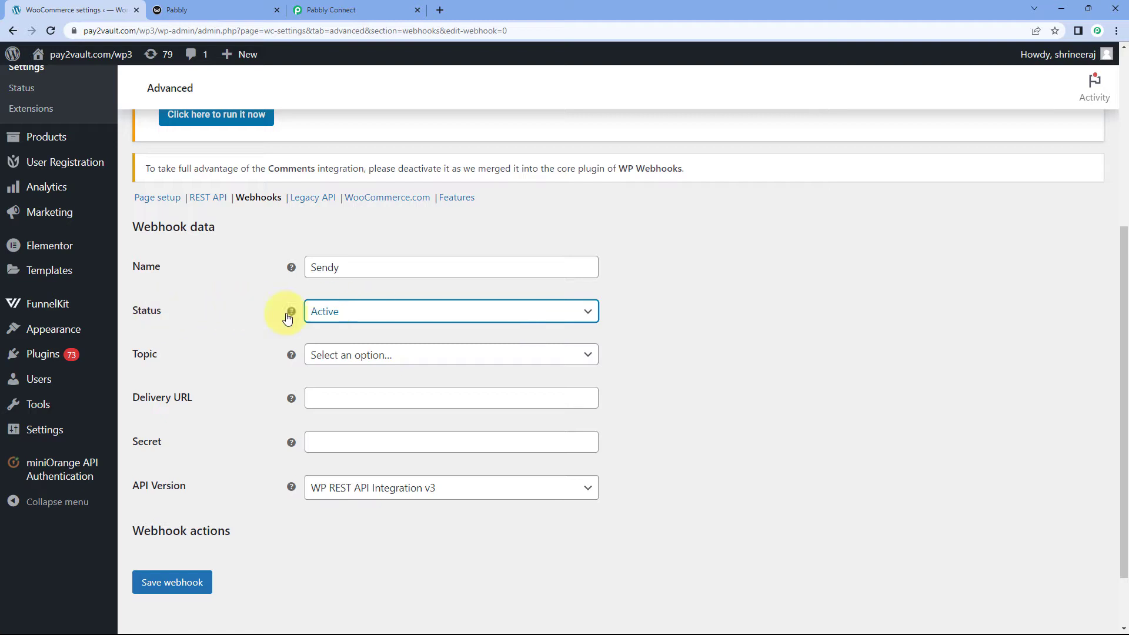
click(369, 355)
scroll(382, 430, down, 3)
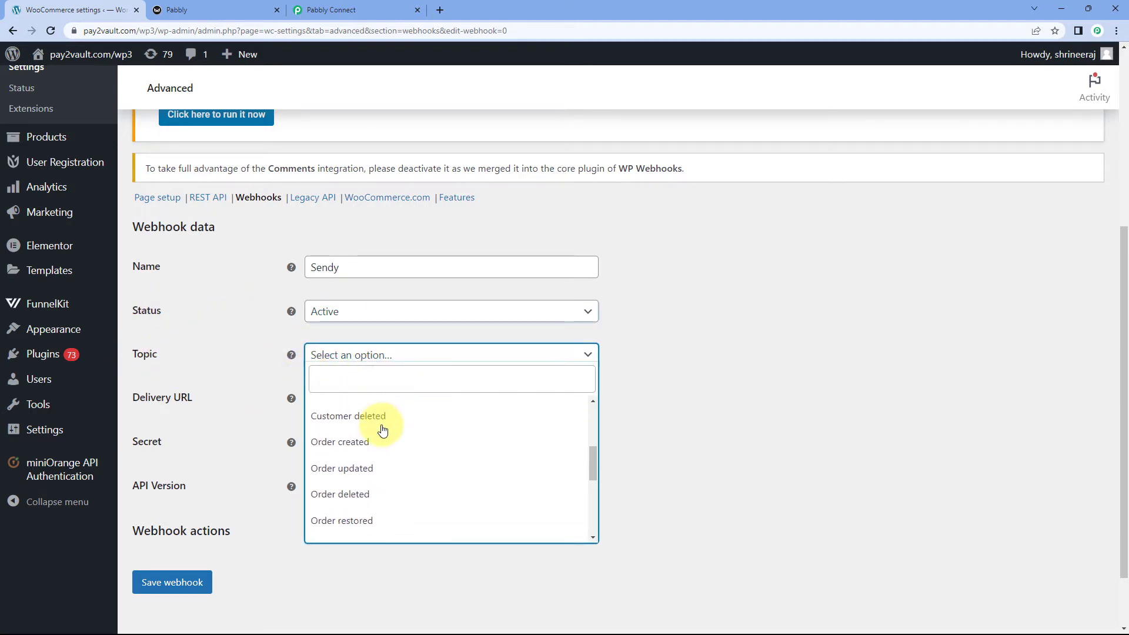
click(349, 446)
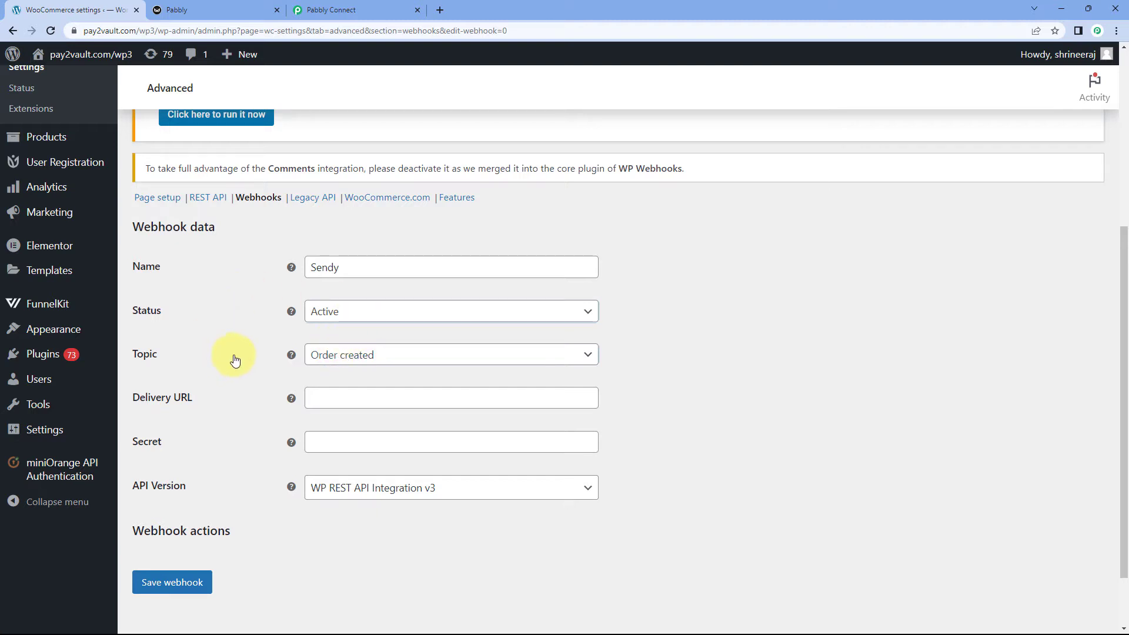
Copy the trigger's webhook URL from Pabbly Connect and paste it as the Sendy webhook's delivery URL in WooCommerce
scroll(257, 385, down, 1)
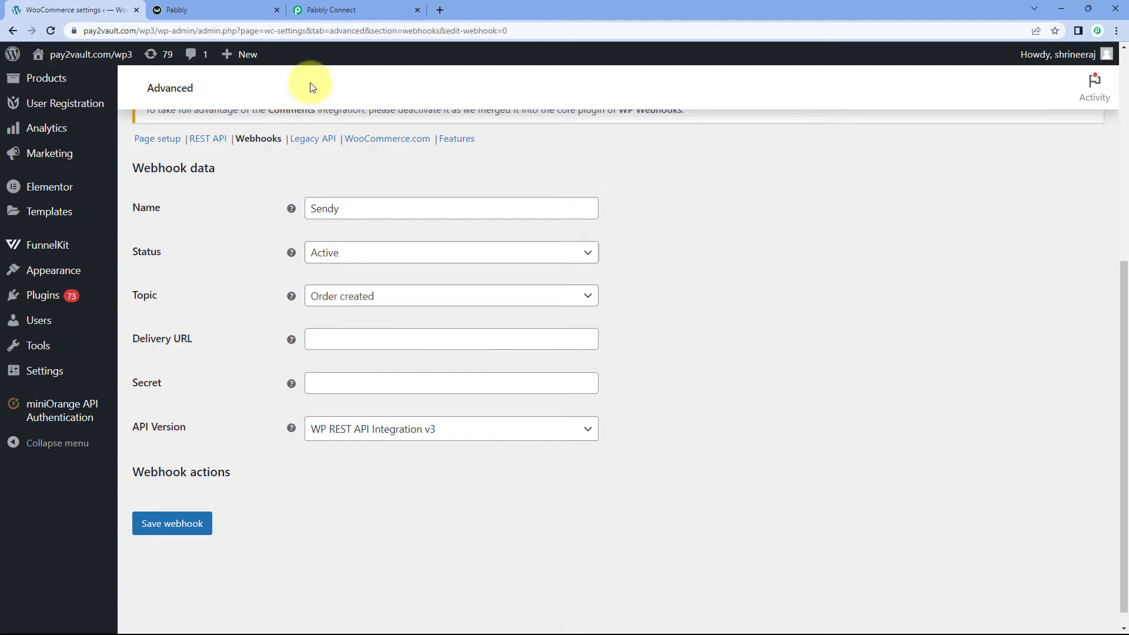
click(329, 10)
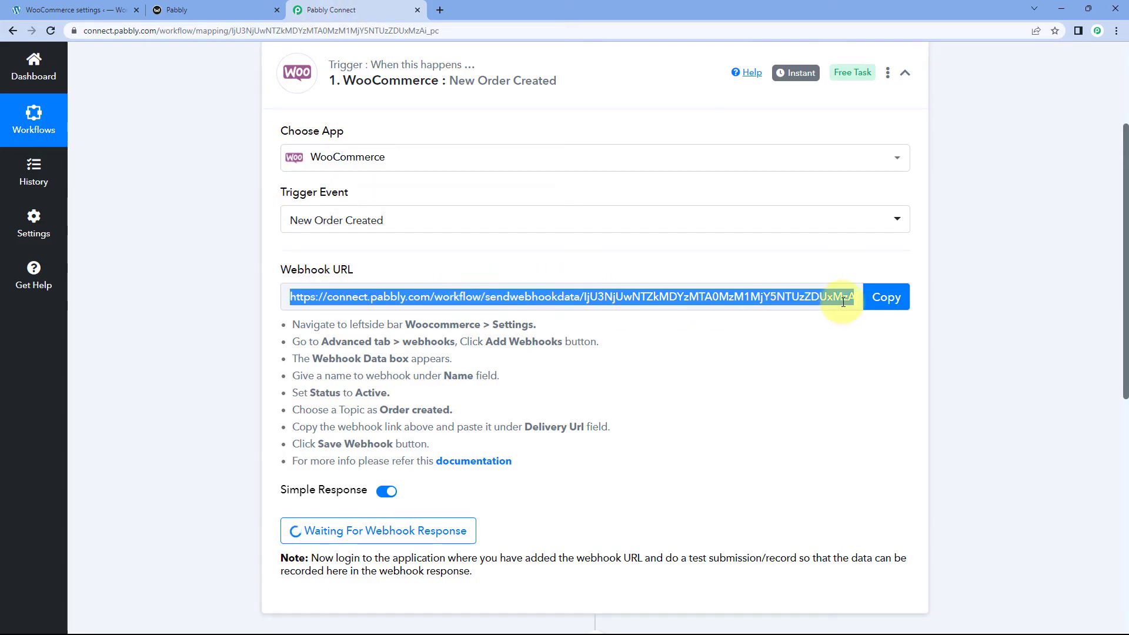
click(886, 297)
click(27, 2)
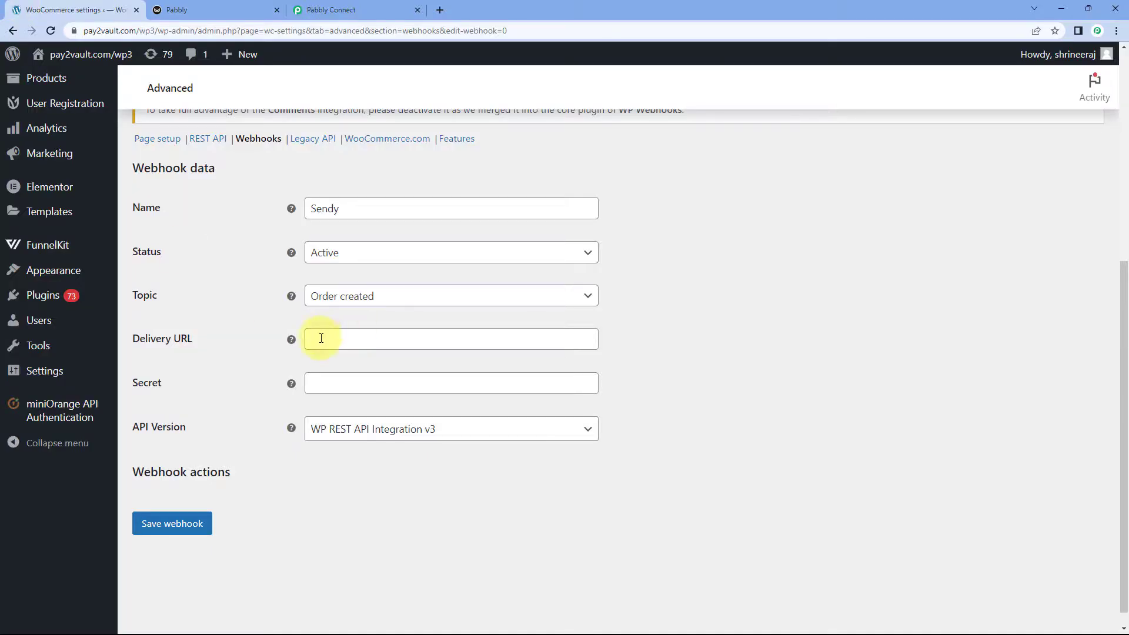
click(320, 335)
right_click(320, 337)
click(349, 433)
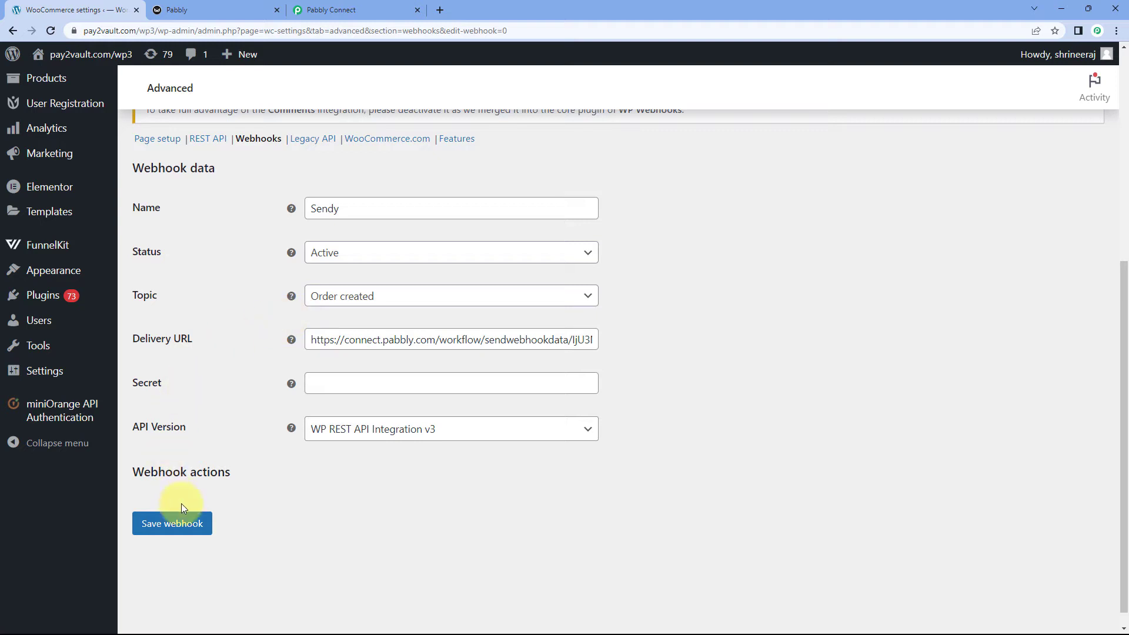
Save the Sendy webhook and check its saved settings in WooCommerce
click(176, 522)
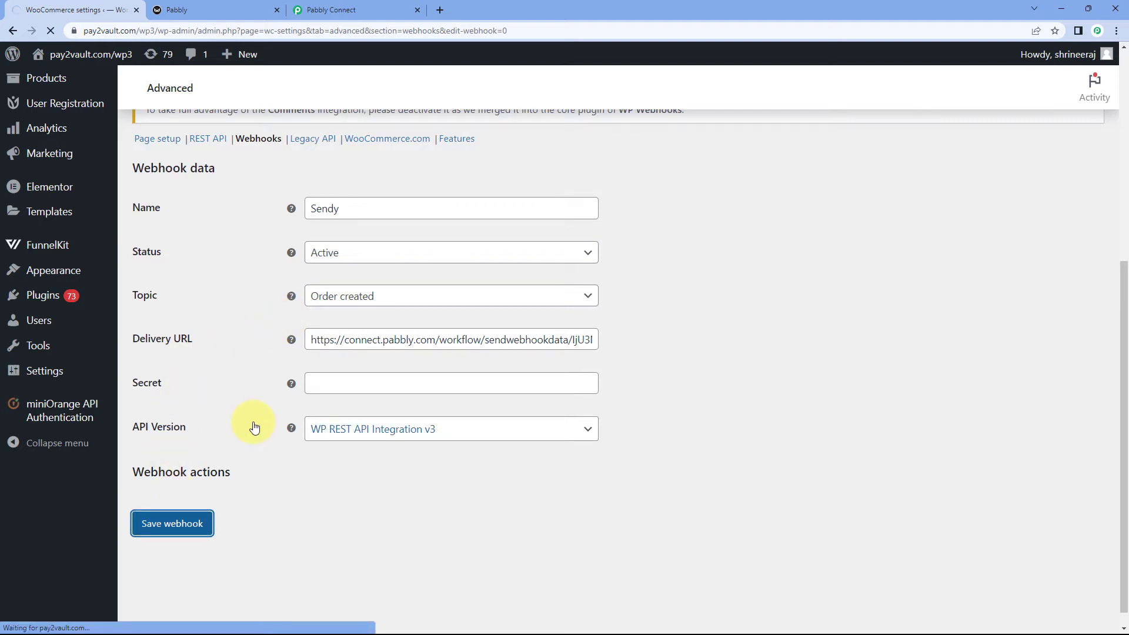
click(338, 10)
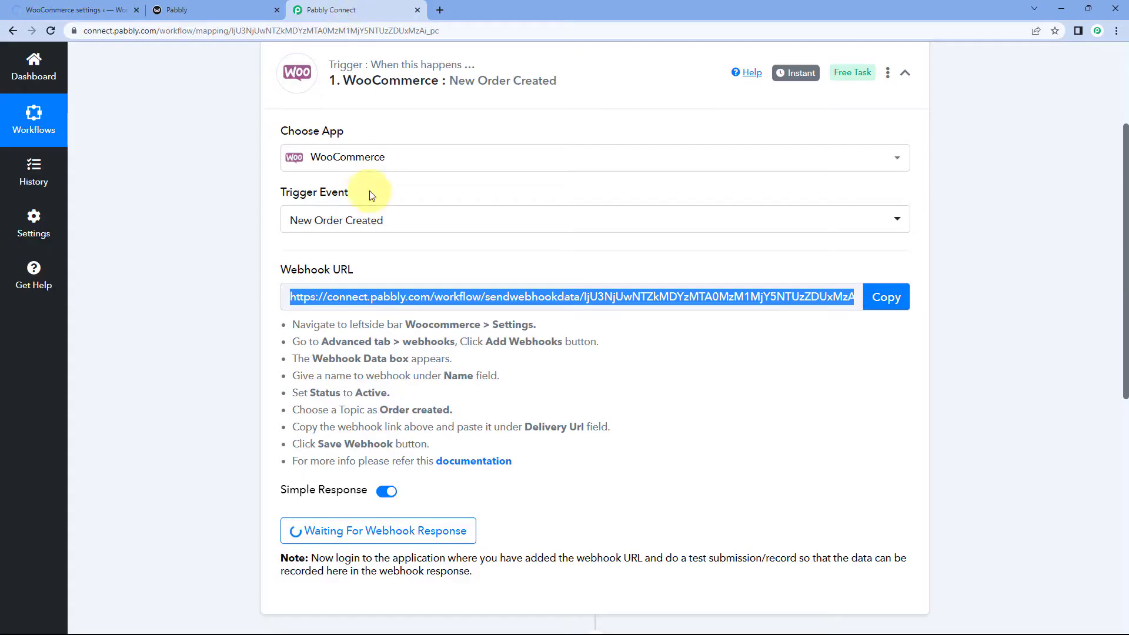
click(34, 9)
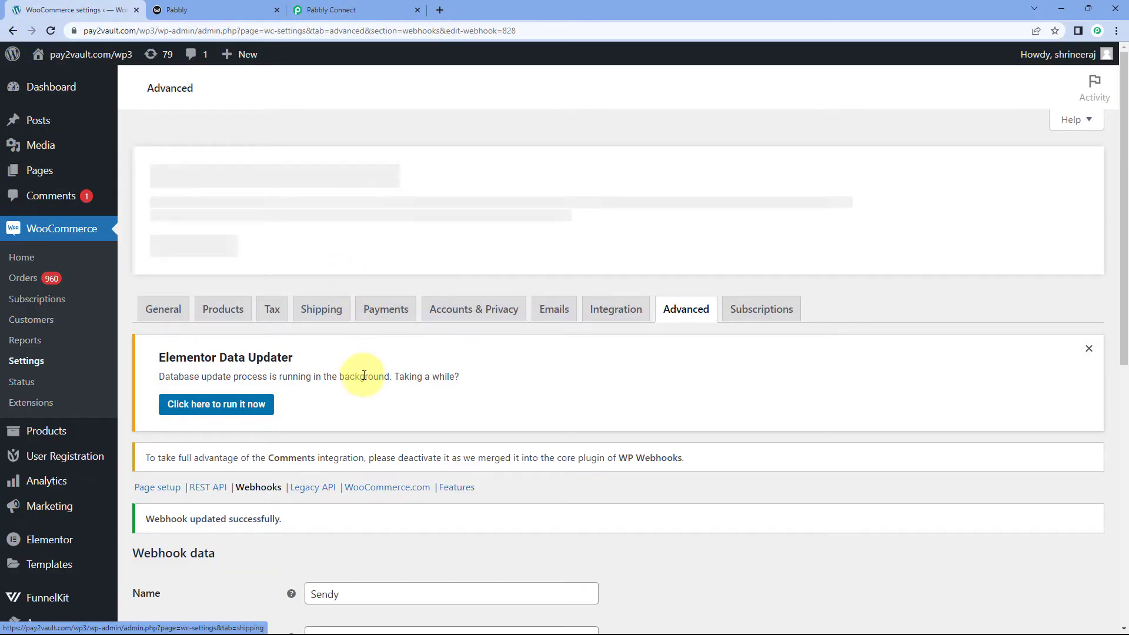
scroll(360, 373, down, 2)
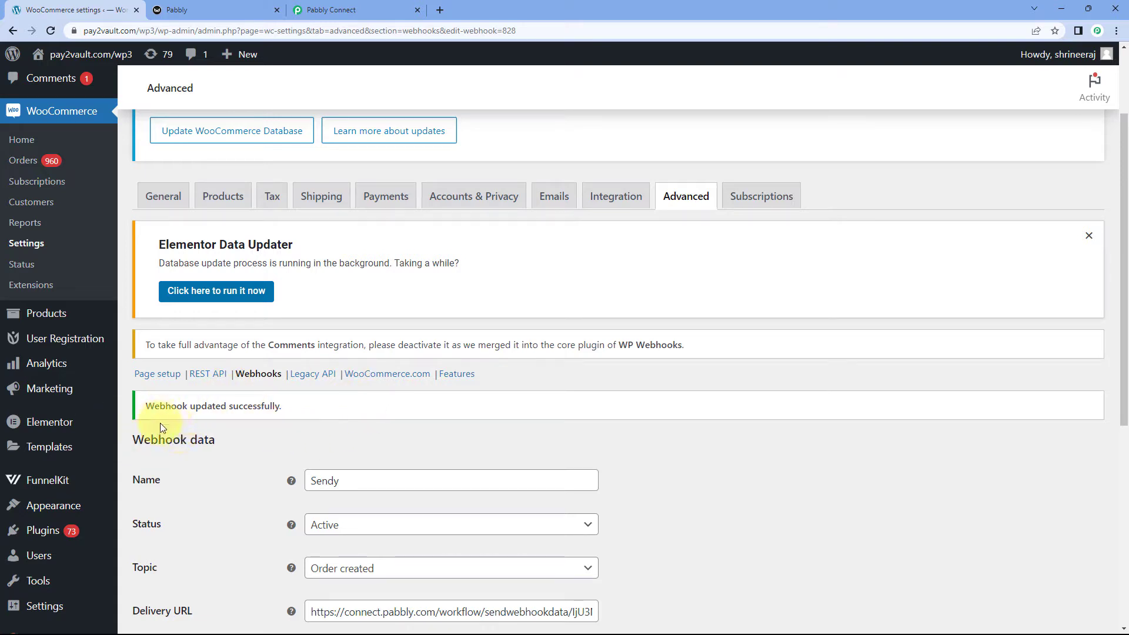
scroll(352, 382, down, 2)
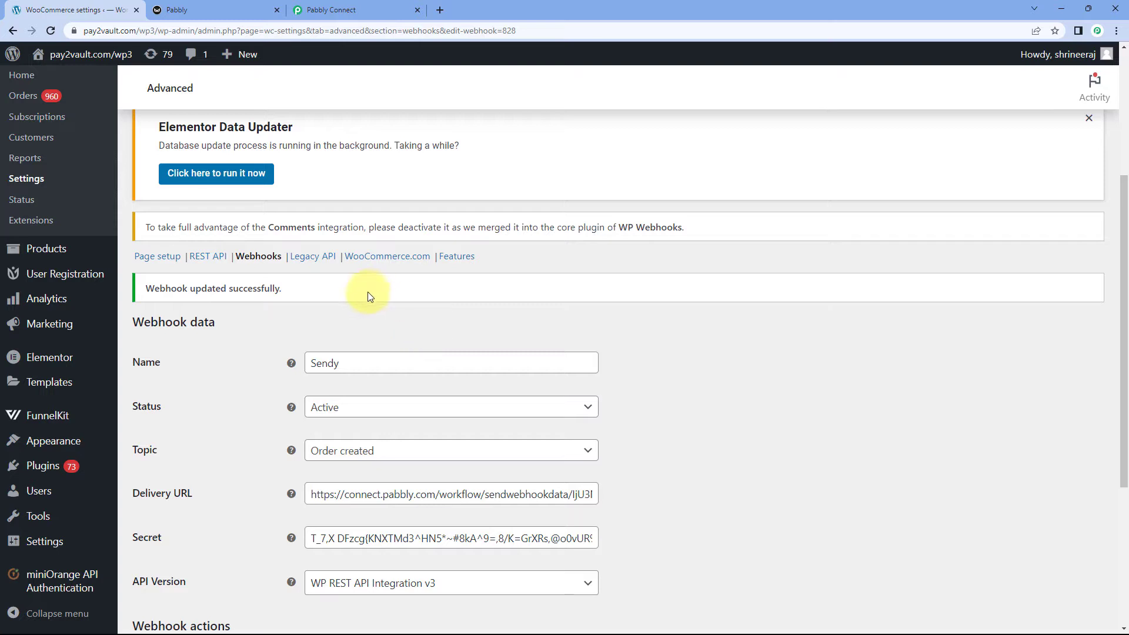
Switch to Pabbly Connect and start recapturing the WooCommerce trigger's webhook response
click(361, 11)
scroll(493, 261, down, 2)
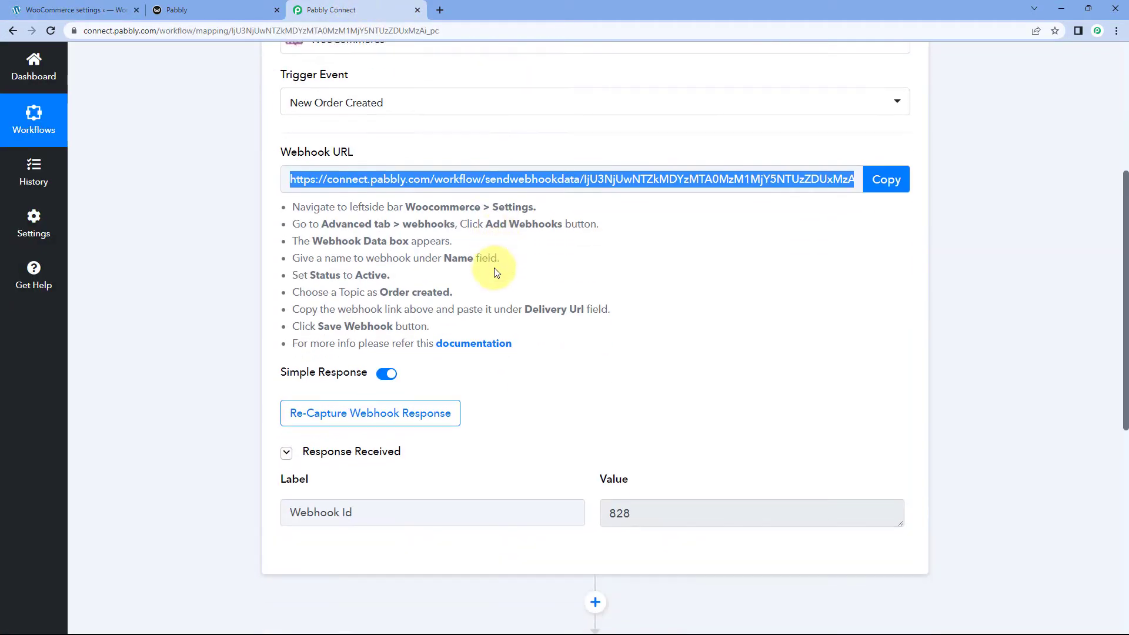
click(570, 351)
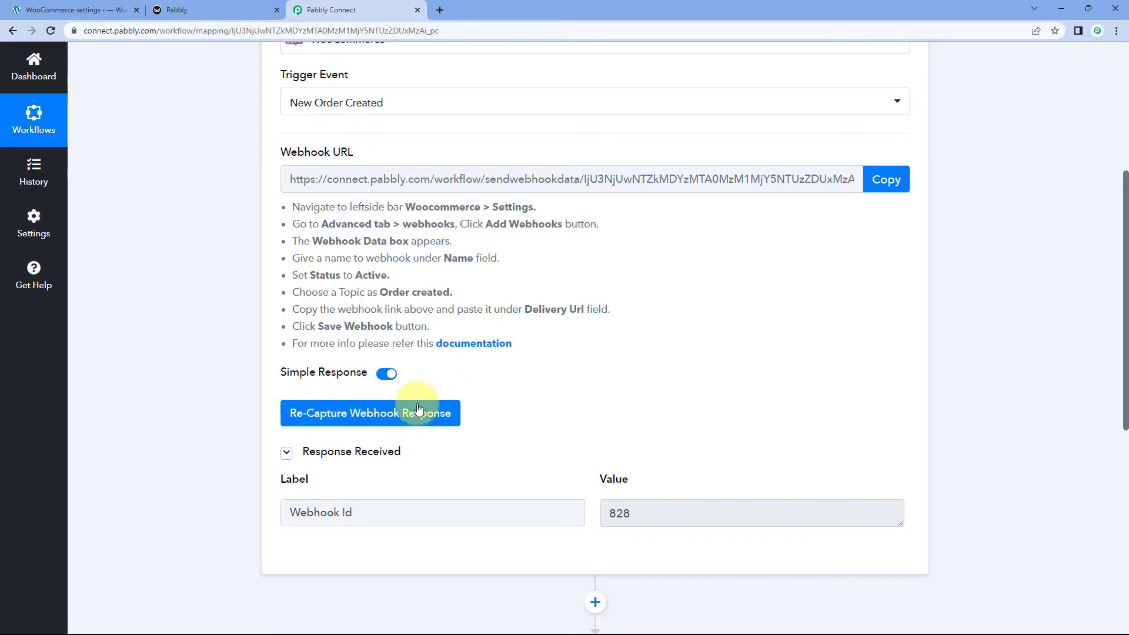
click(352, 415)
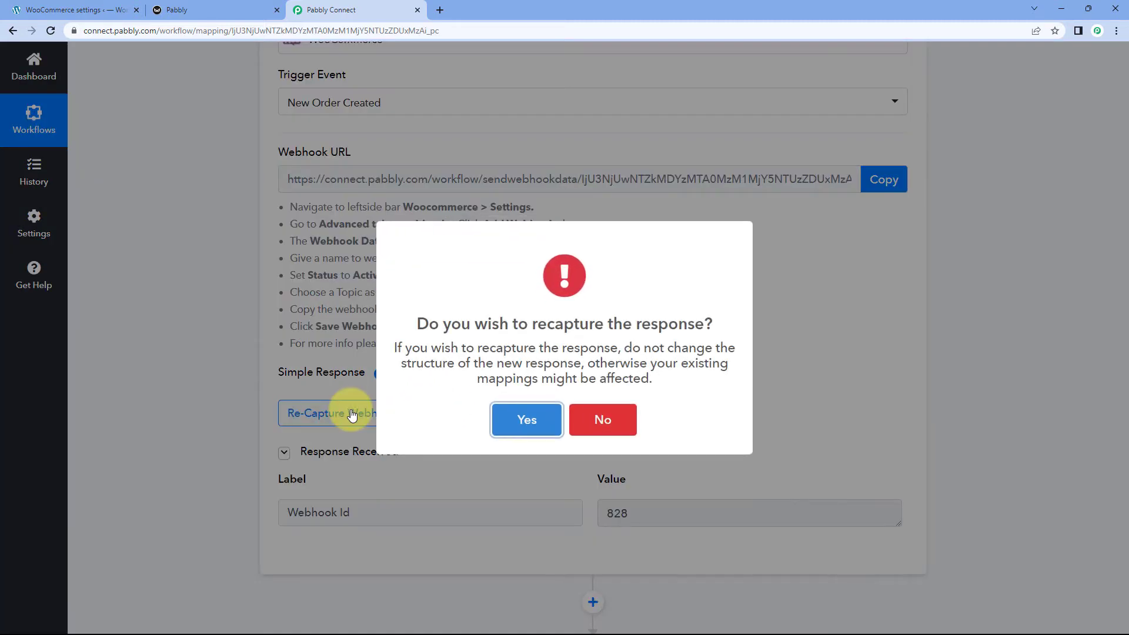
click(526, 421)
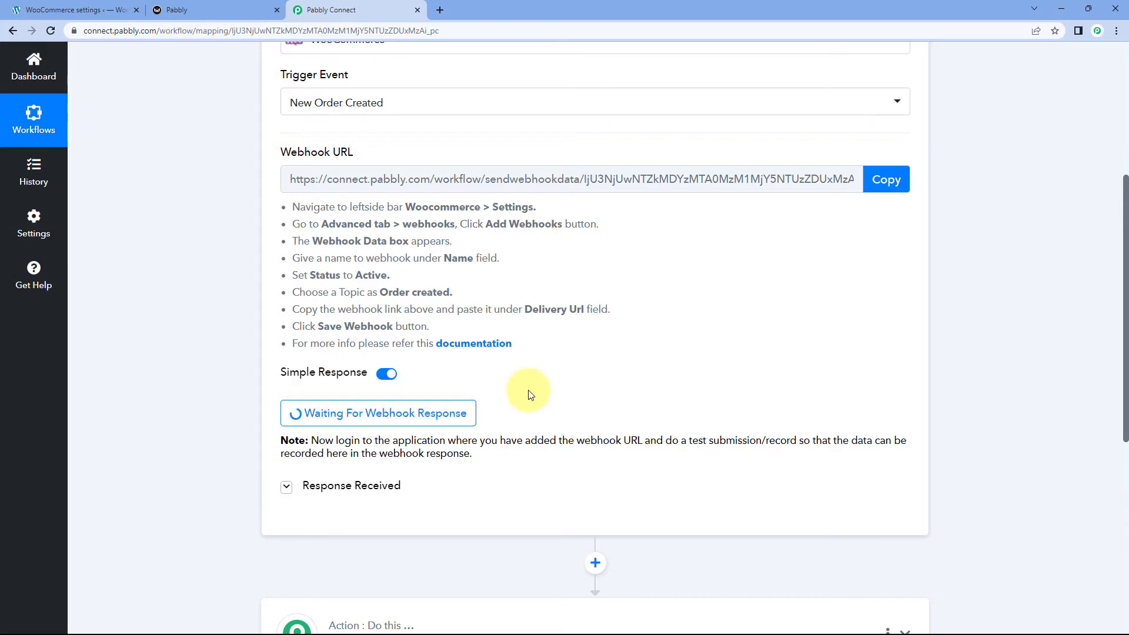
scroll(528, 392, up, 1)
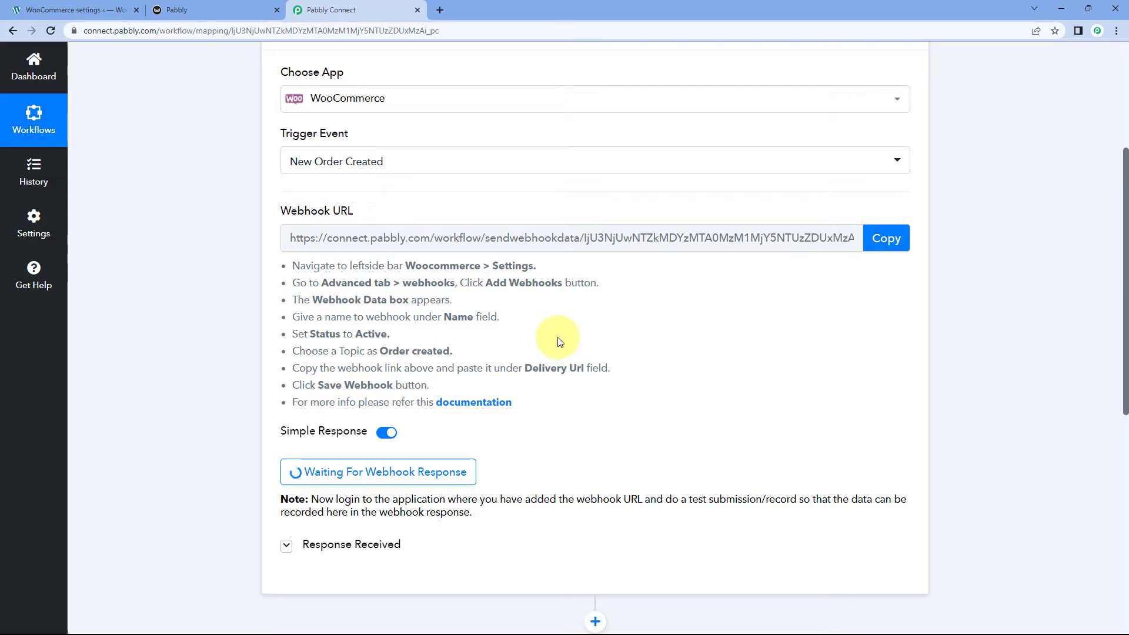
Switch to the WordPress dashboard and open the store's Shop page in a new browser tab
click(77, 10)
mouse_move(63, 54)
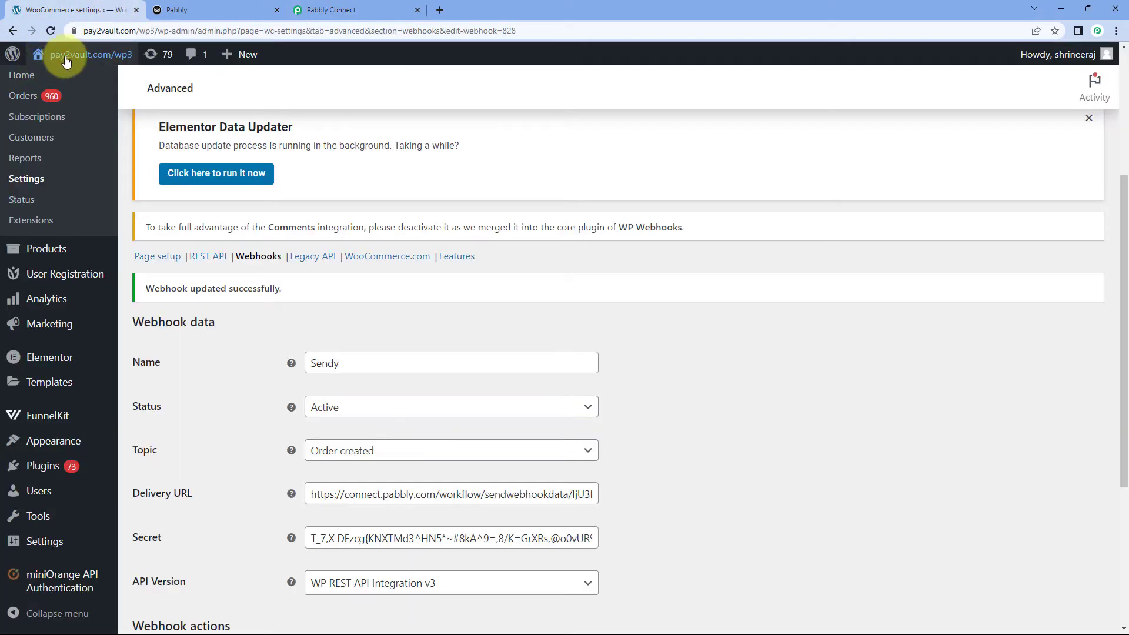
right_click(65, 98)
click(93, 110)
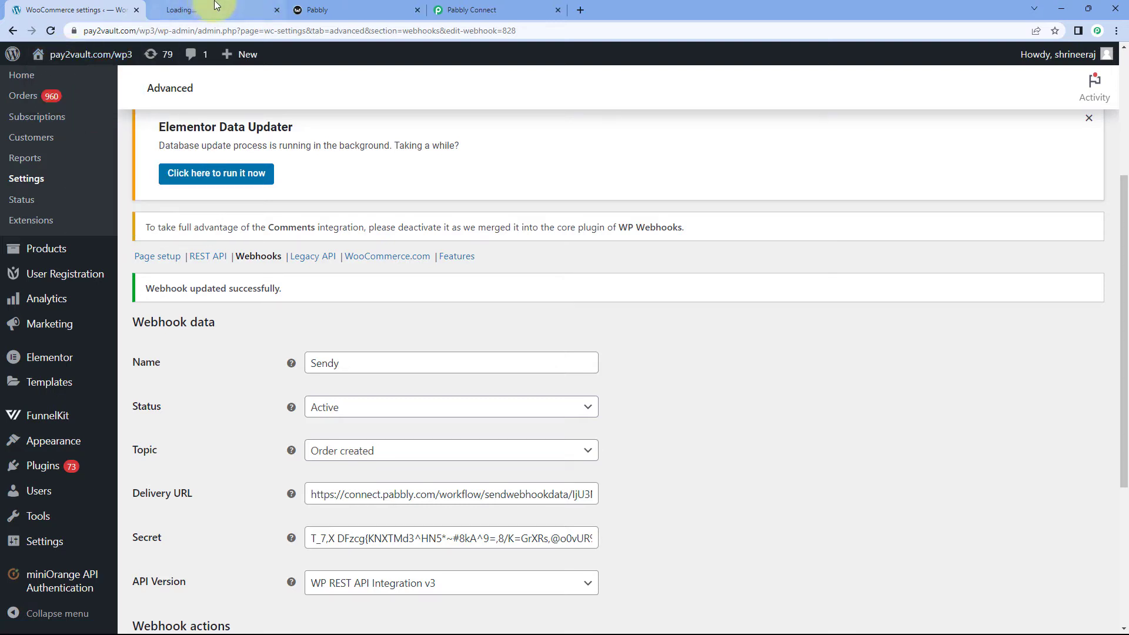
click(239, 6)
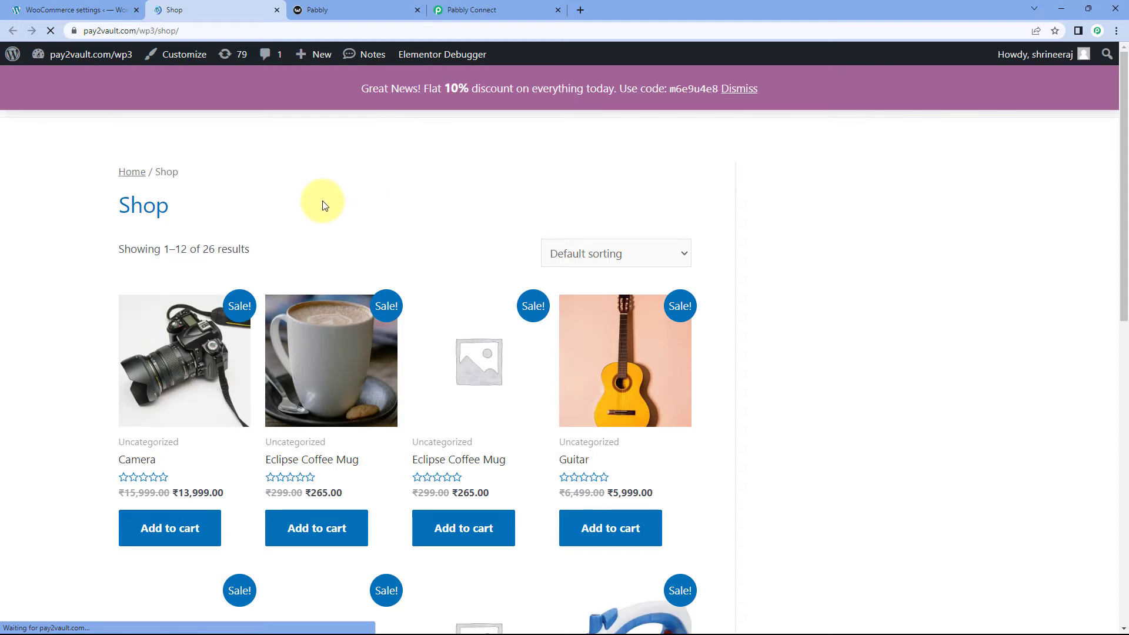
Add the Guitar to the shopping cart and proceed to checkout
scroll(353, 224, down, 2)
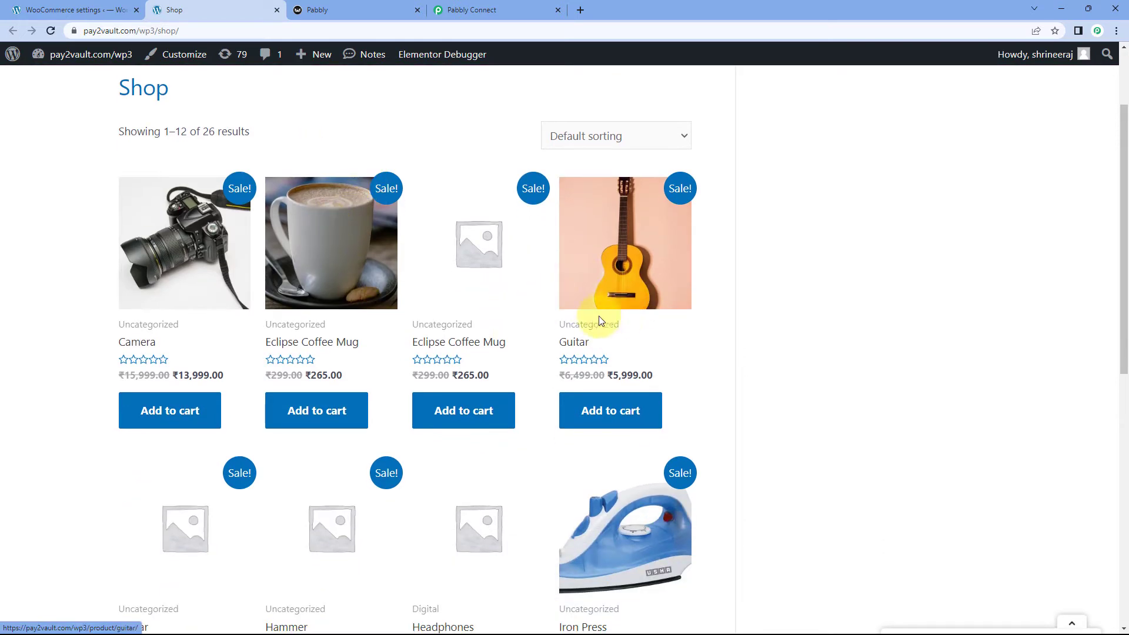
click(630, 418)
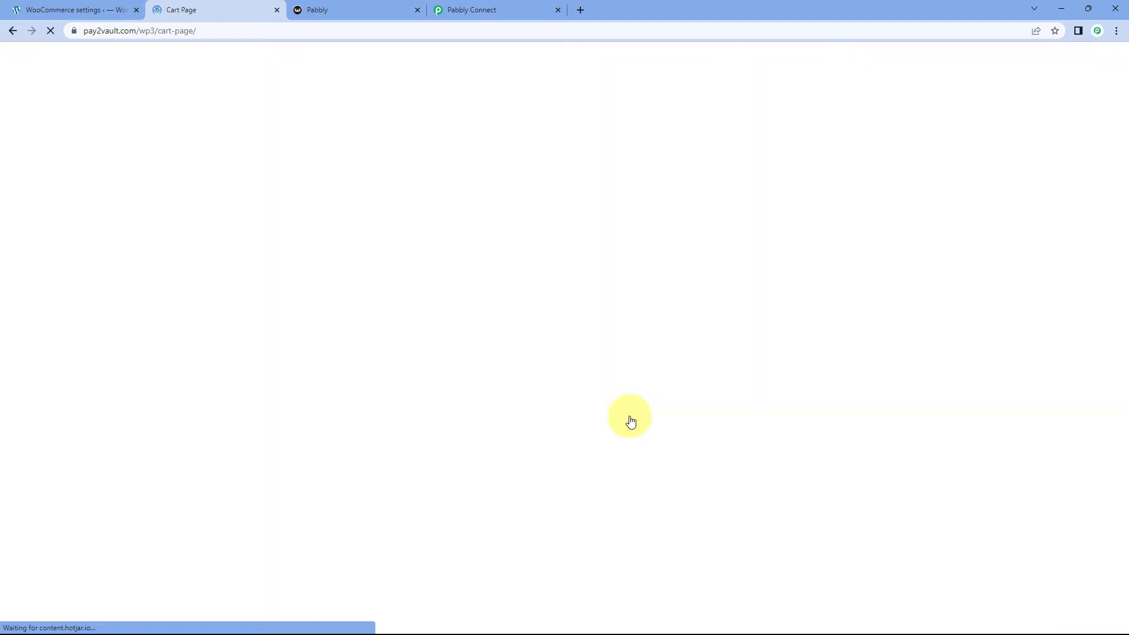
scroll(659, 374, down, 4)
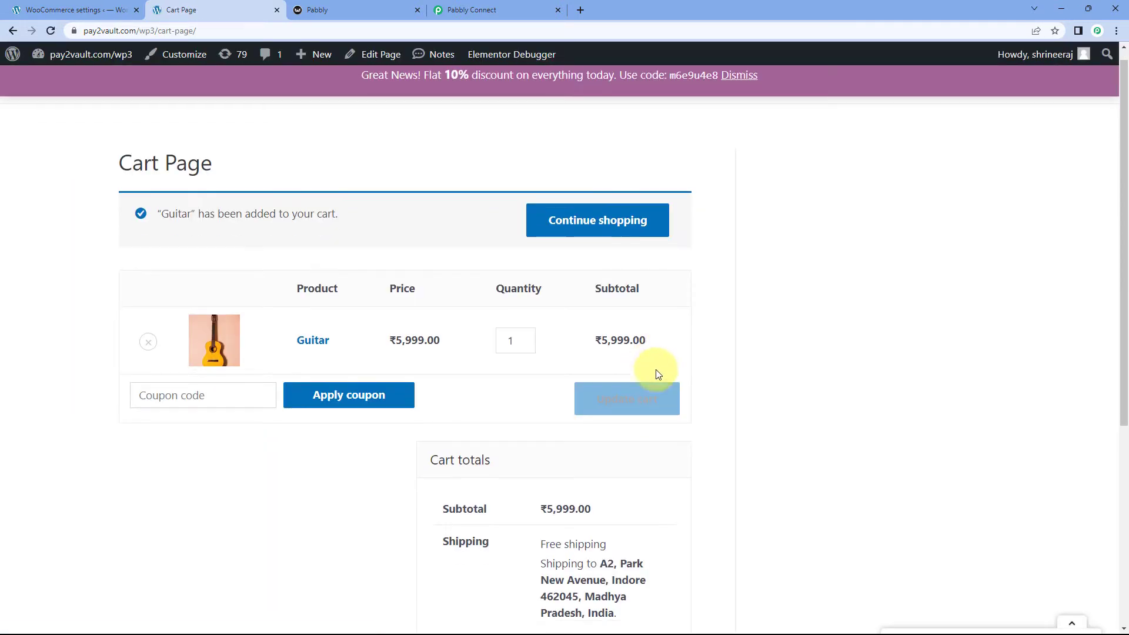
scroll(647, 423, down, 1)
click(587, 506)
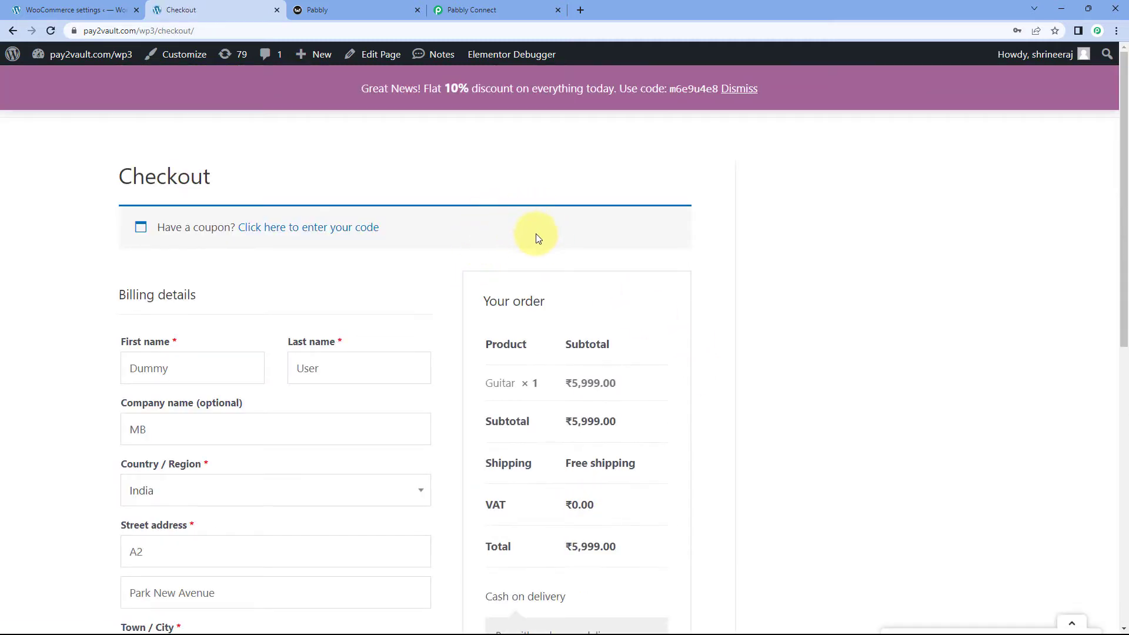
Review the prefilled billing details and place the test order for the Guitar with cash on delivery
scroll(529, 238, down, 2)
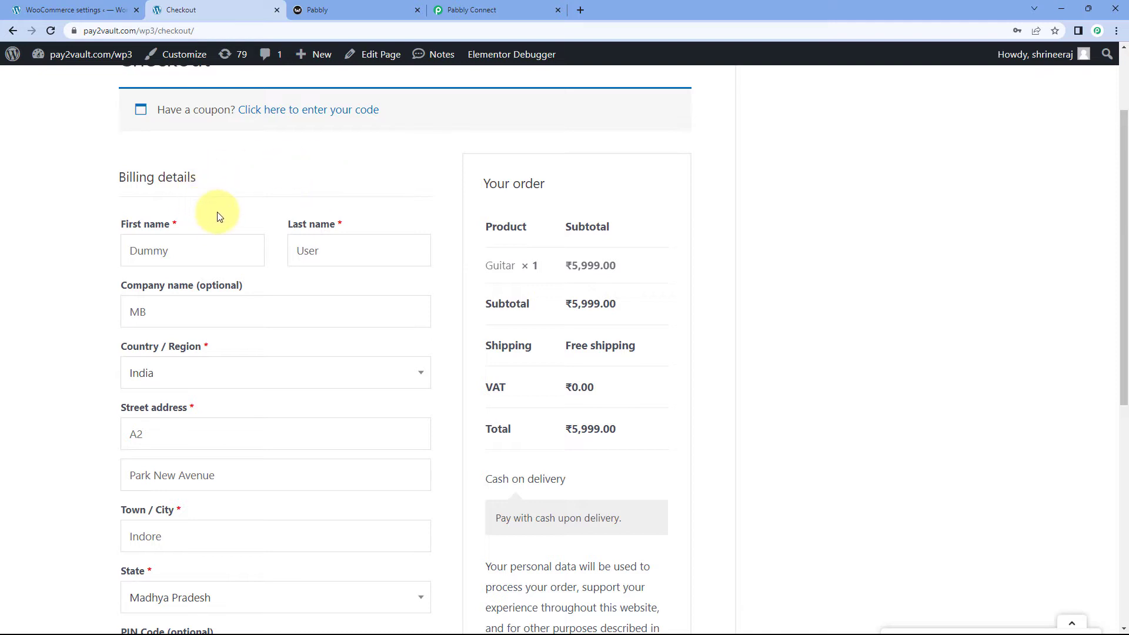
scroll(217, 214, down, 1)
drag(219, 194, 116, 197)
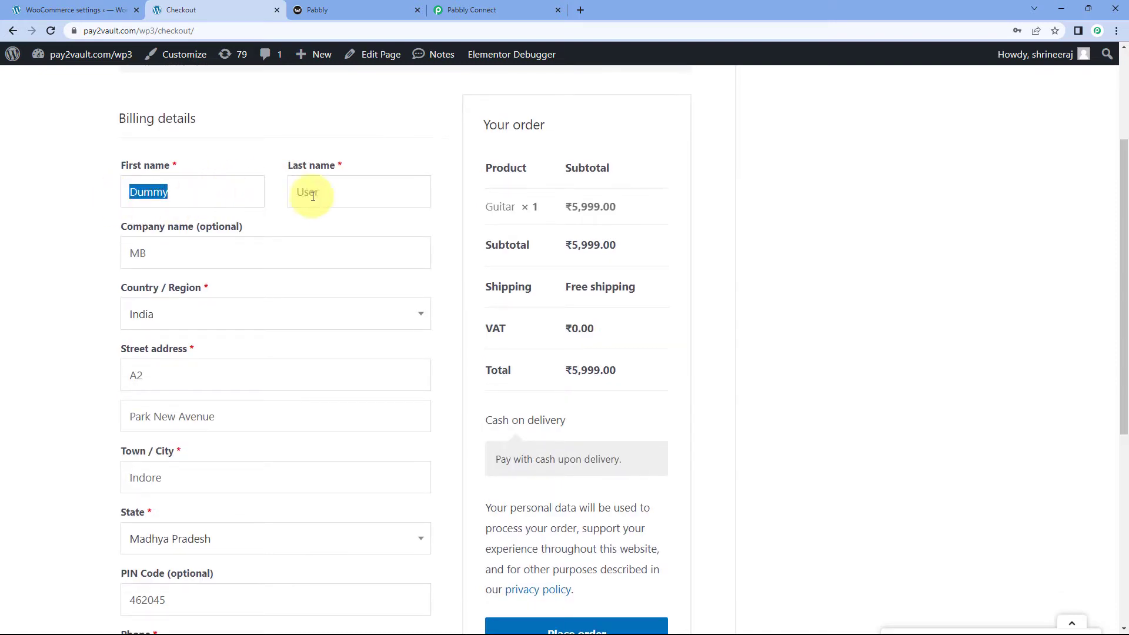
click(364, 198)
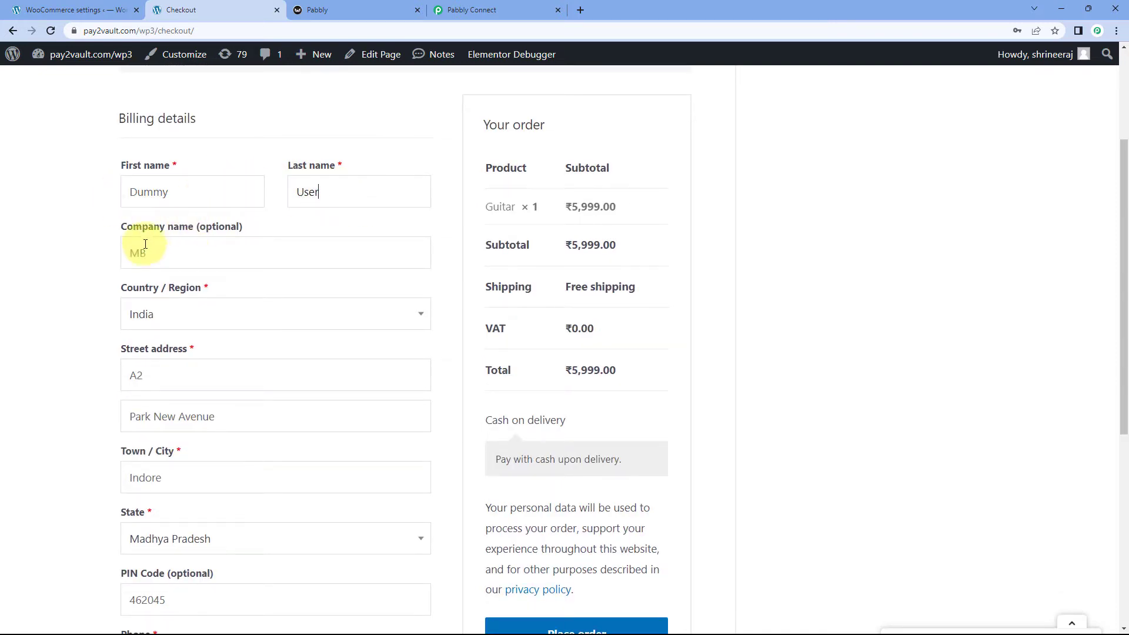
scroll(173, 245, down, 2)
drag(168, 253, 111, 261)
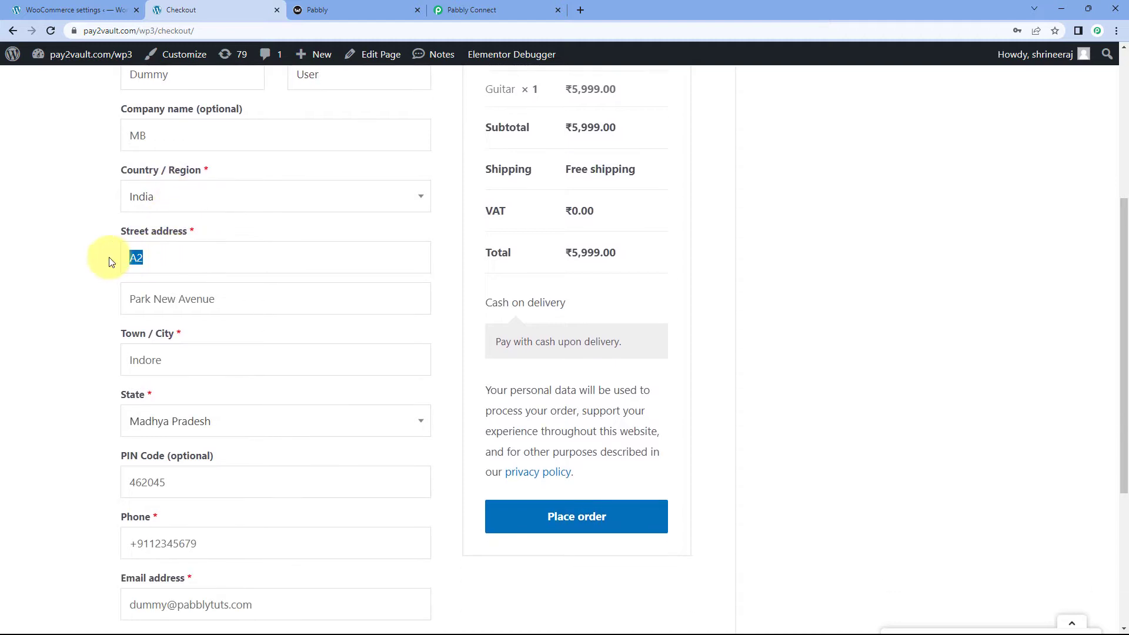
click(102, 263)
scroll(117, 300, down, 4)
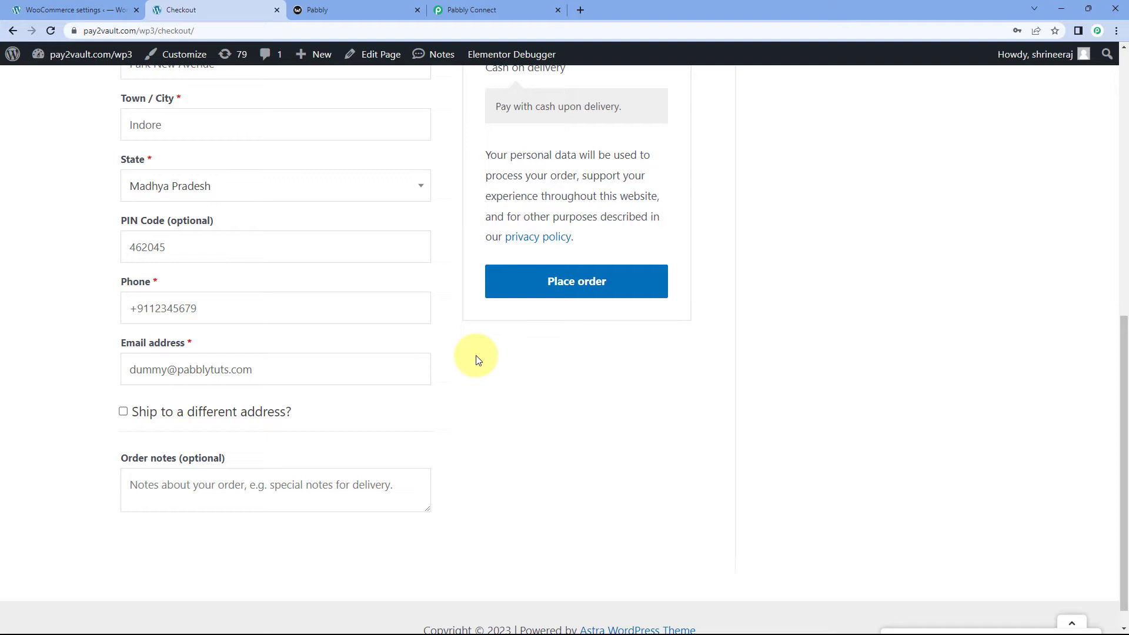
click(595, 285)
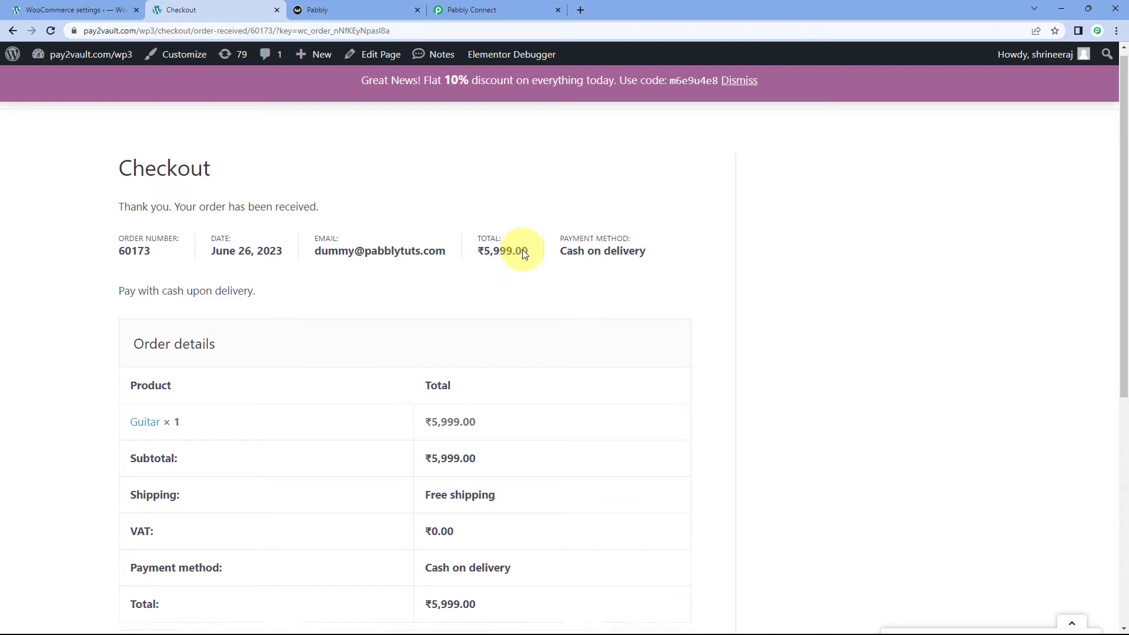
scroll(523, 250, down, 2)
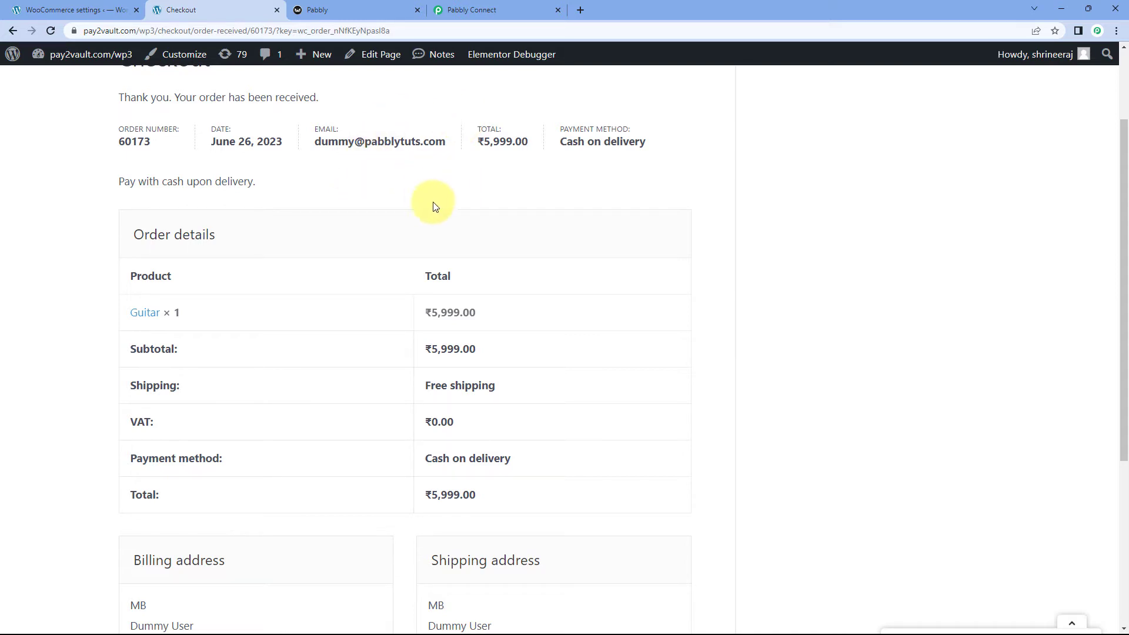
Switch to Pabbly Connect, examine the captured order response, and compare its Total value with the store's order confirmation
click(509, 5)
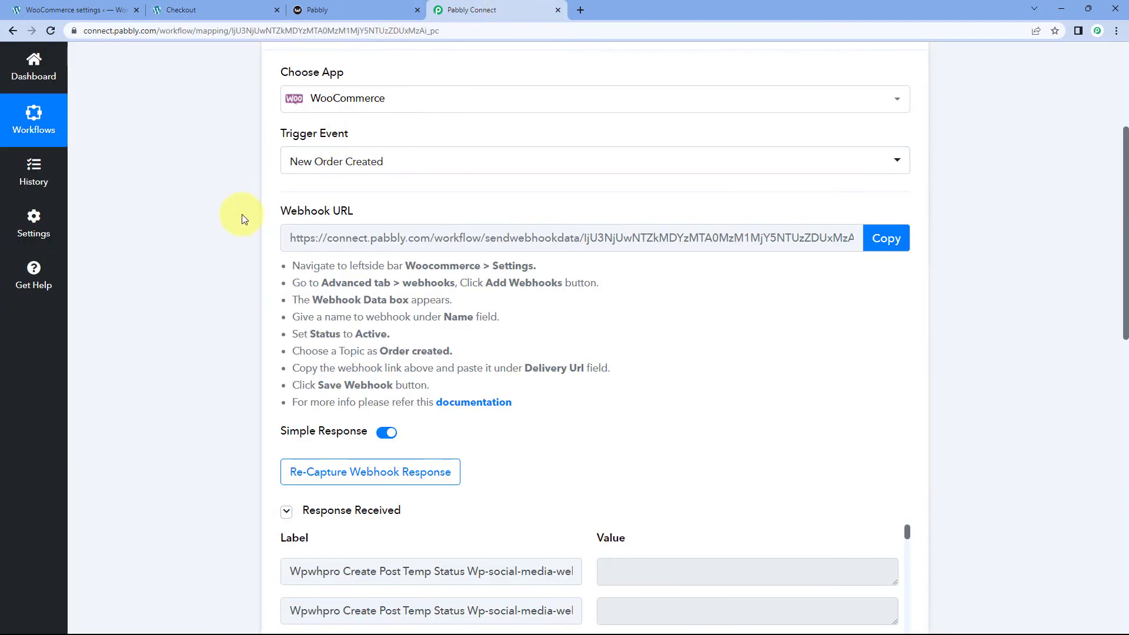
scroll(225, 224, down, 4)
scroll(223, 230, down, 2)
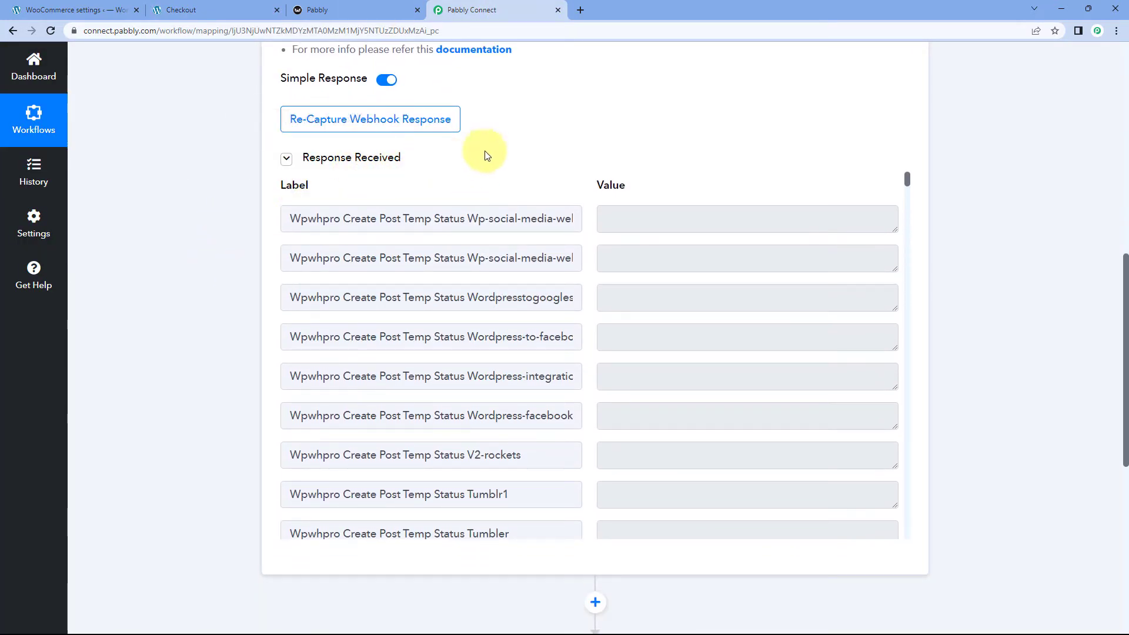
scroll(558, 259, down, 5)
scroll(563, 266, down, 15)
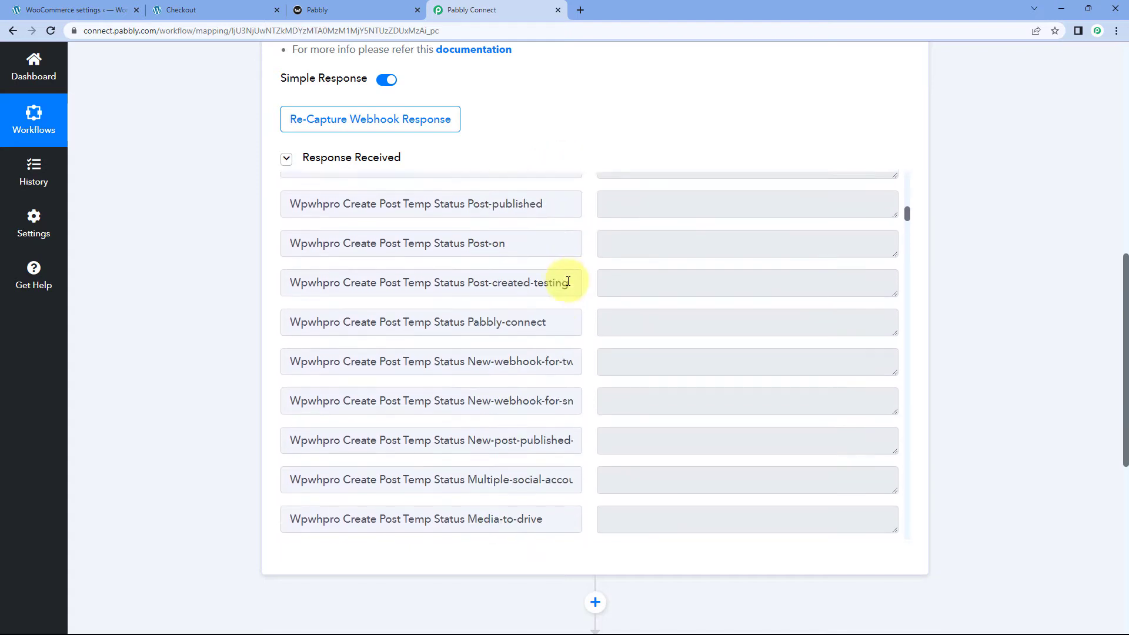
scroll(582, 309, down, 3)
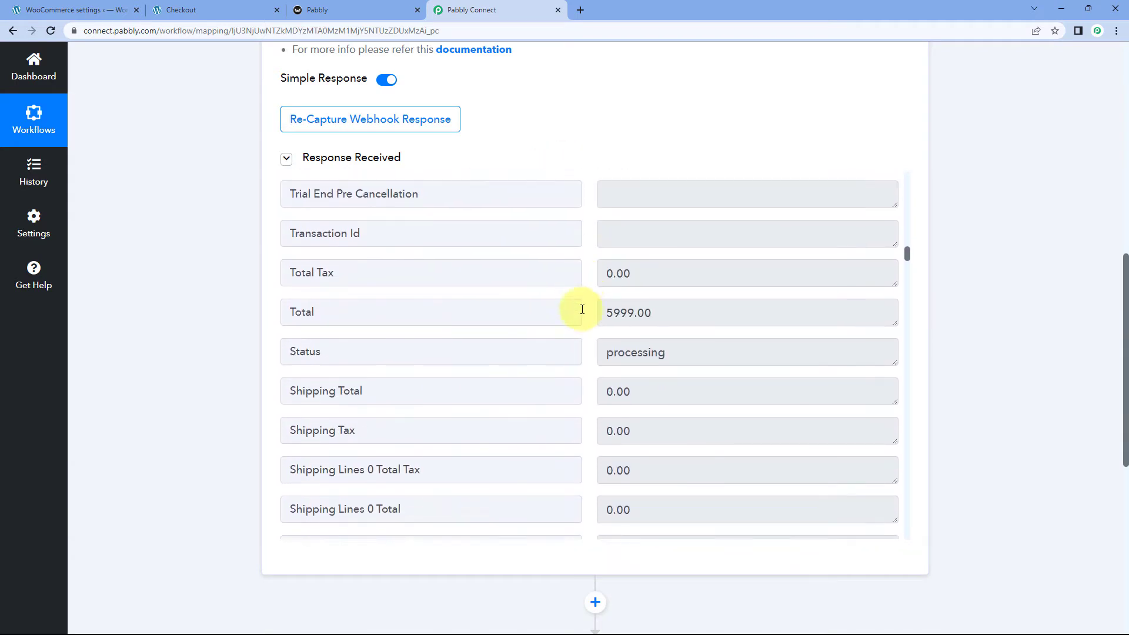
drag(684, 248, 580, 251)
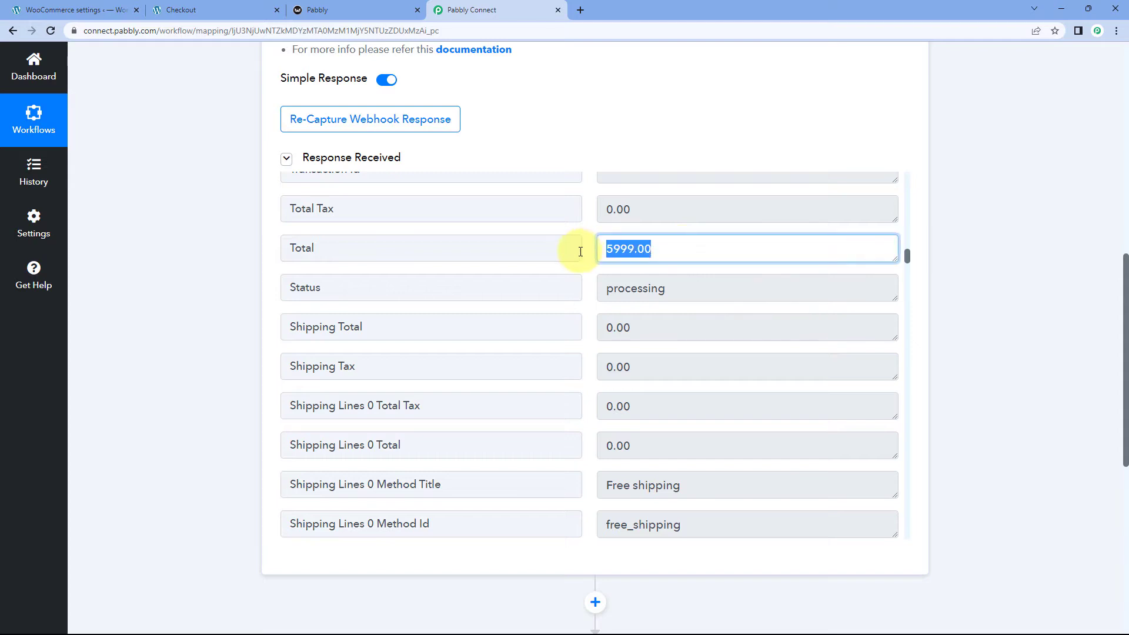
click(240, 7)
drag(486, 313, 405, 317)
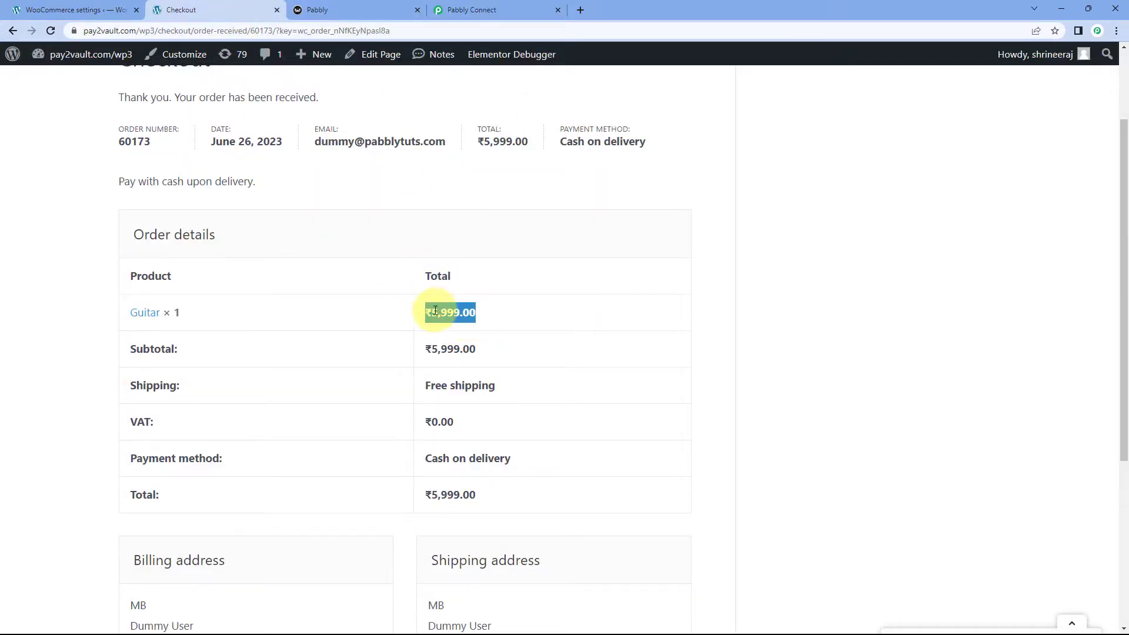
click(494, 10)
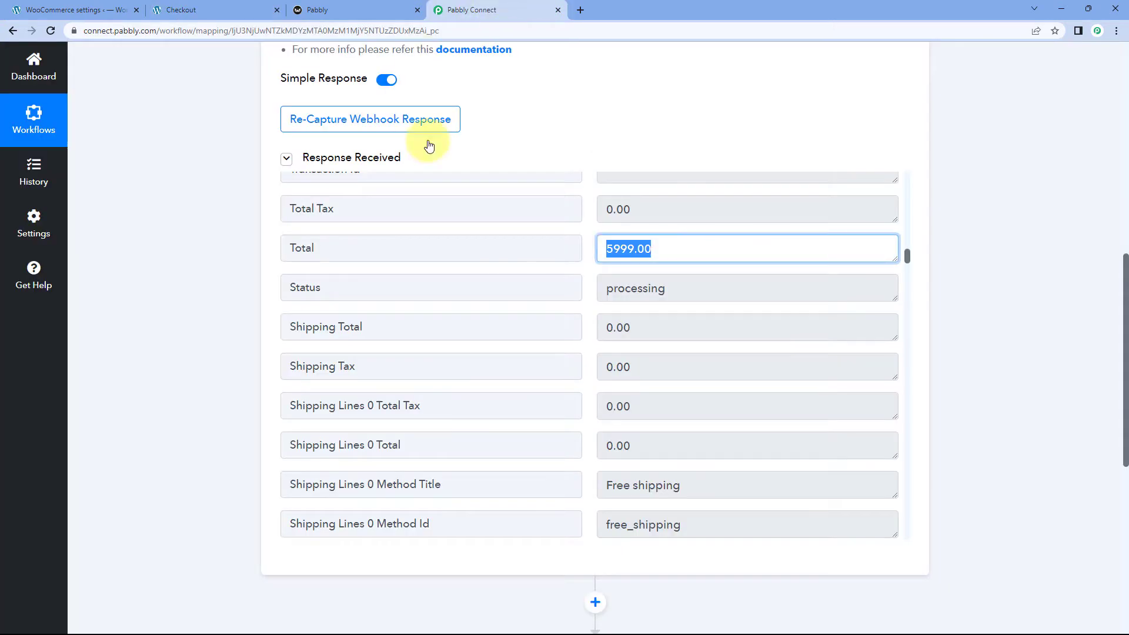
Examine the shipping and payment fields of the captured order response, including the recipient's name and the payment method title
scroll(585, 250, down, 6)
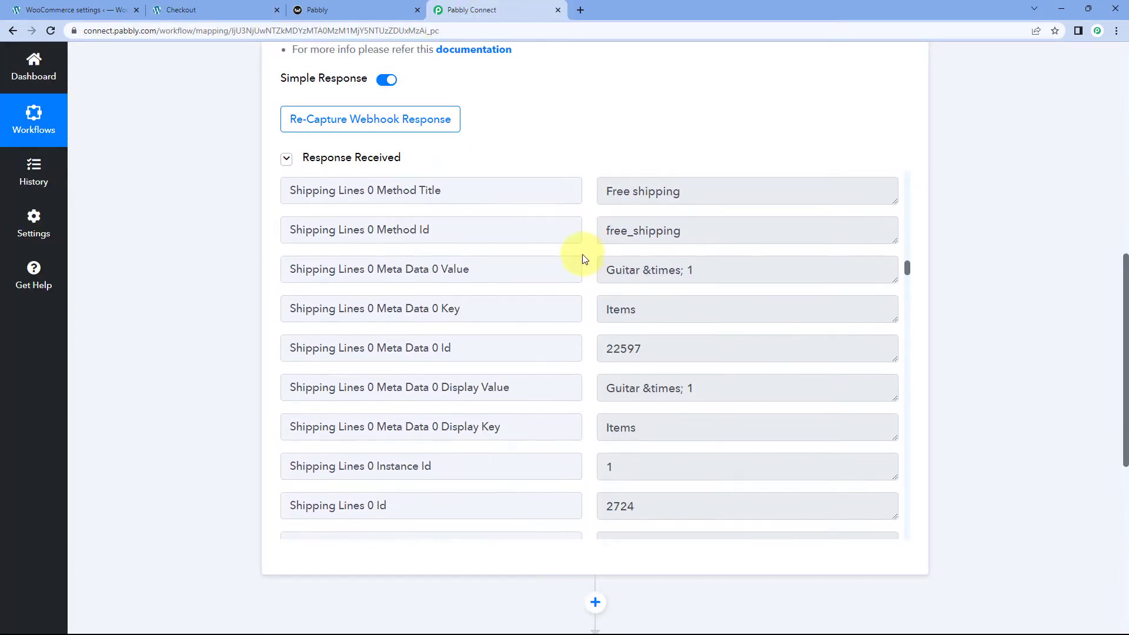
scroll(584, 257, down, 4)
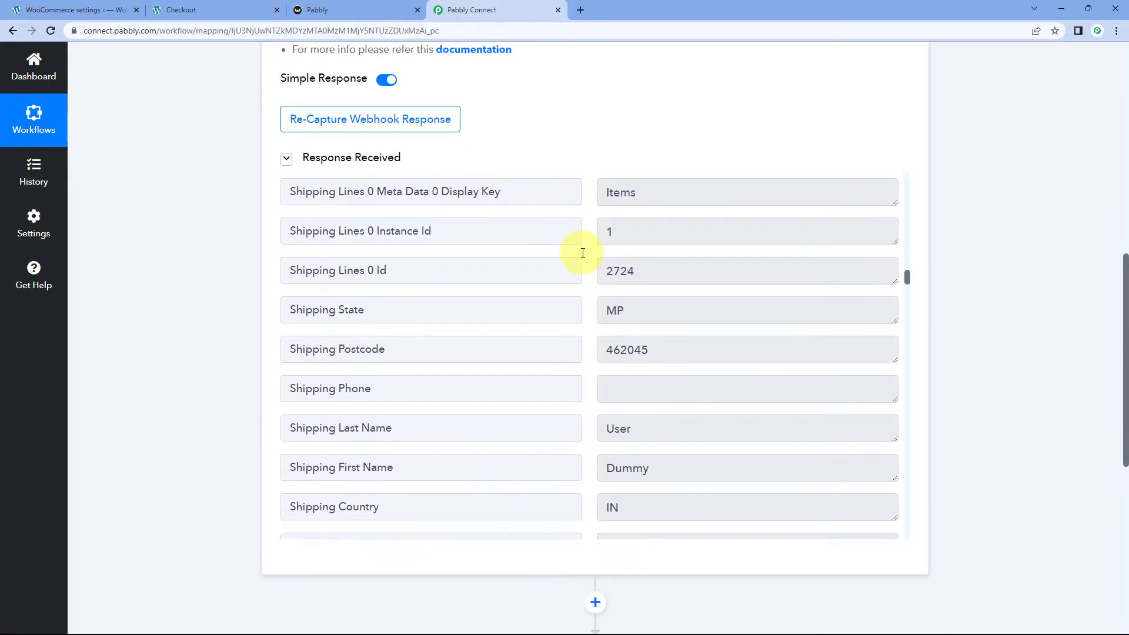
scroll(574, 290, down, 2)
scroll(580, 277, up, 2)
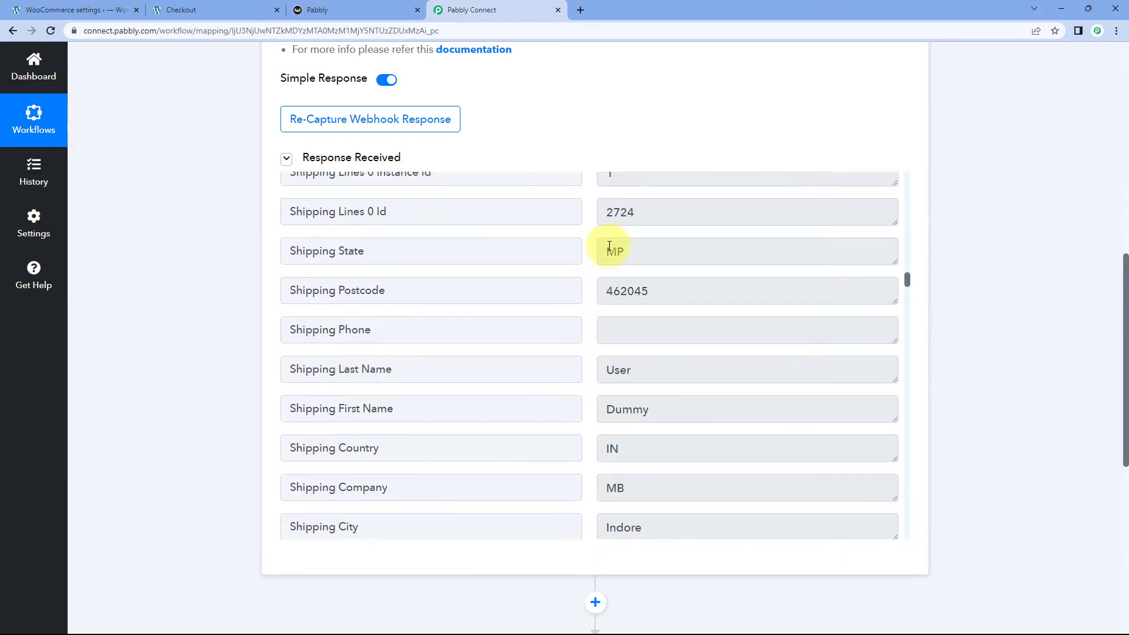
scroll(601, 340, down, 2)
click(602, 292)
click(603, 253)
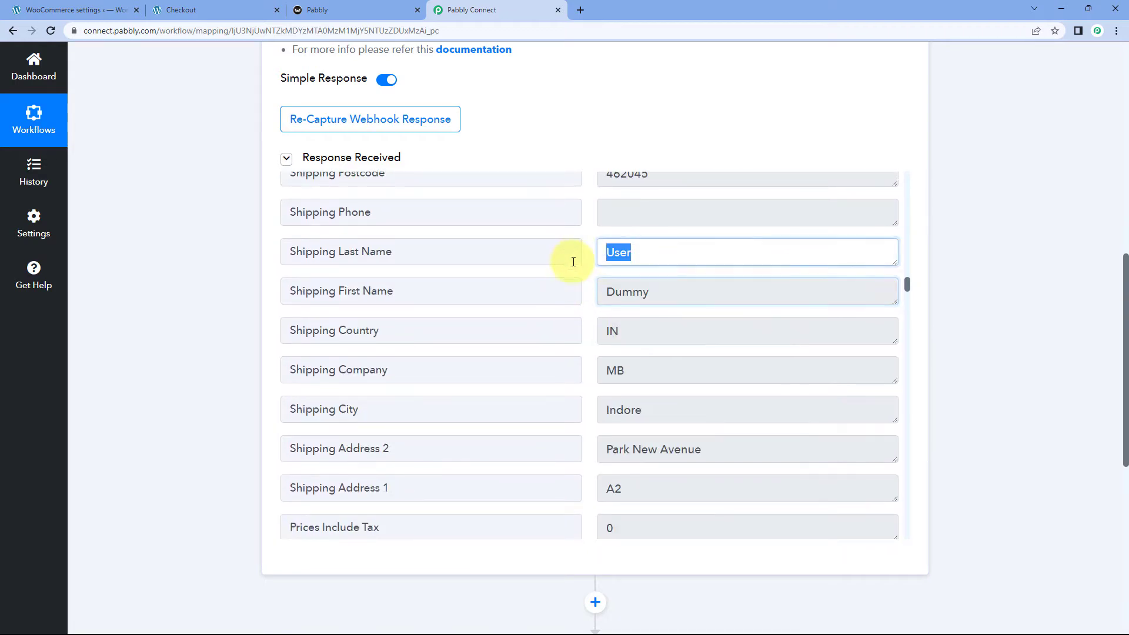
scroll(588, 282, down, 1)
scroll(593, 298, down, 5)
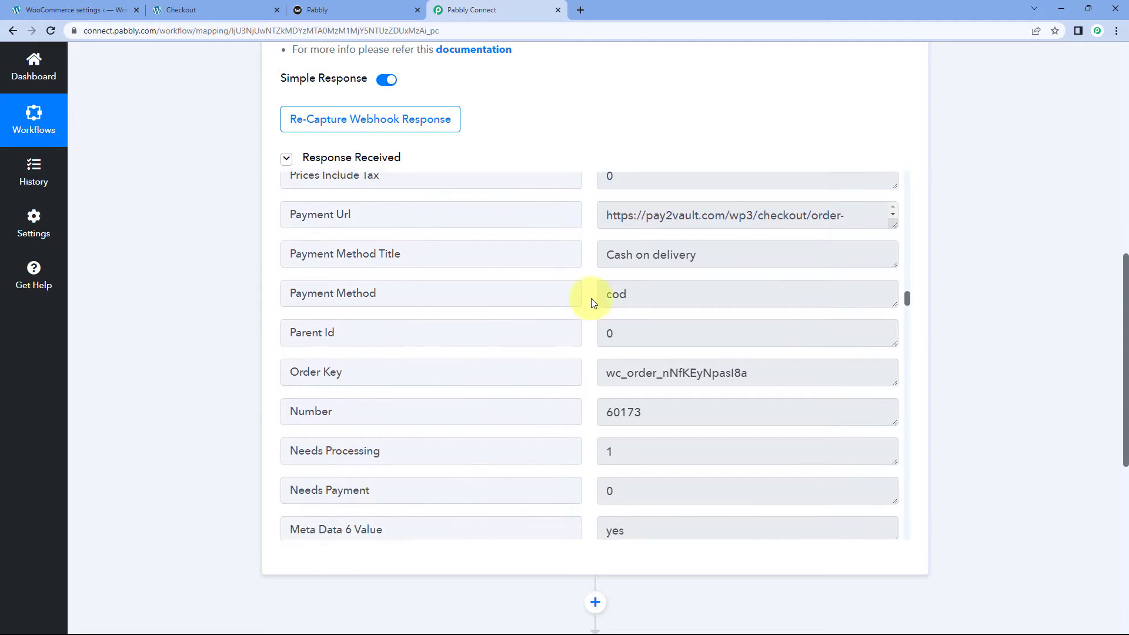
click(715, 264)
scroll(585, 283, down, 4)
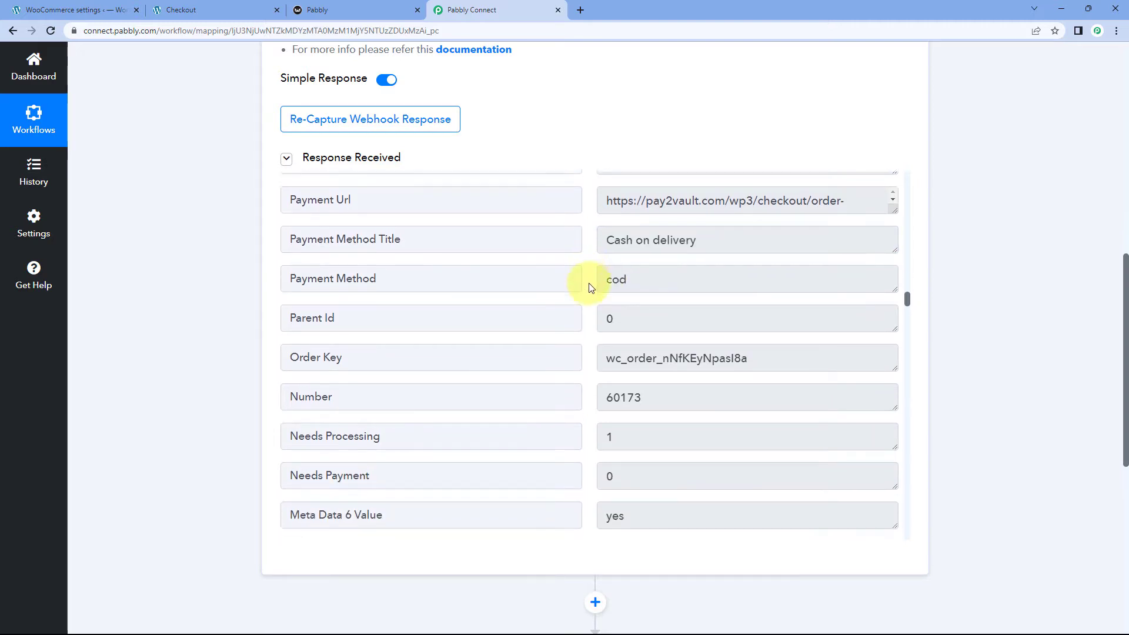
Examine the line item and billing fields of the captured response, checking the product name and the customer's contact details
scroll(591, 288, down, 9)
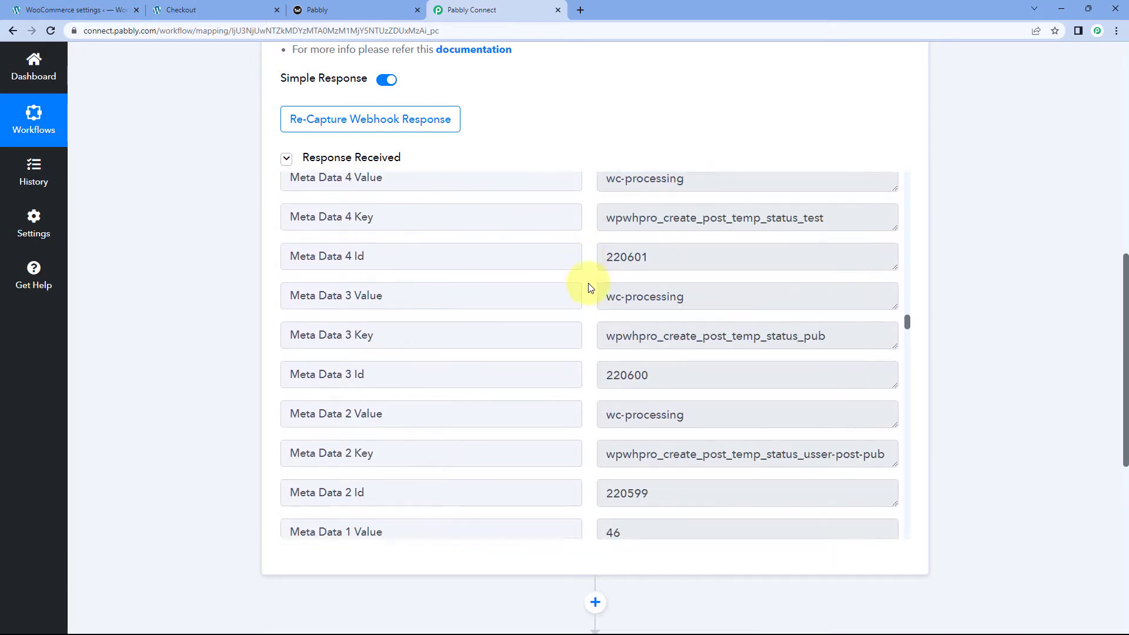
scroll(590, 288, down, 8)
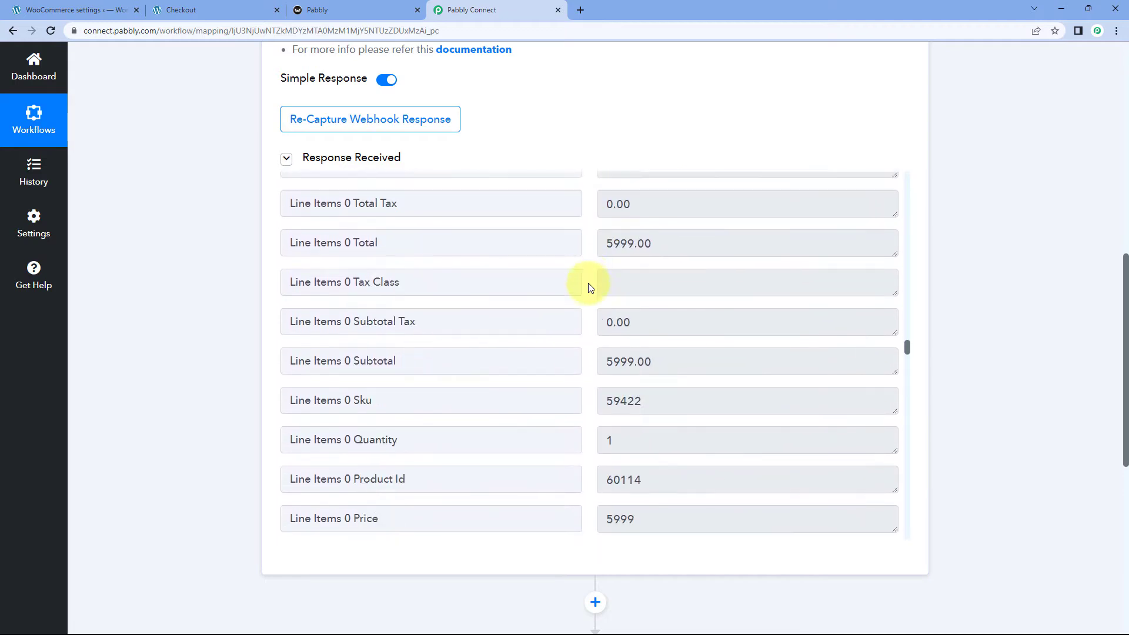
scroll(635, 306, down, 6)
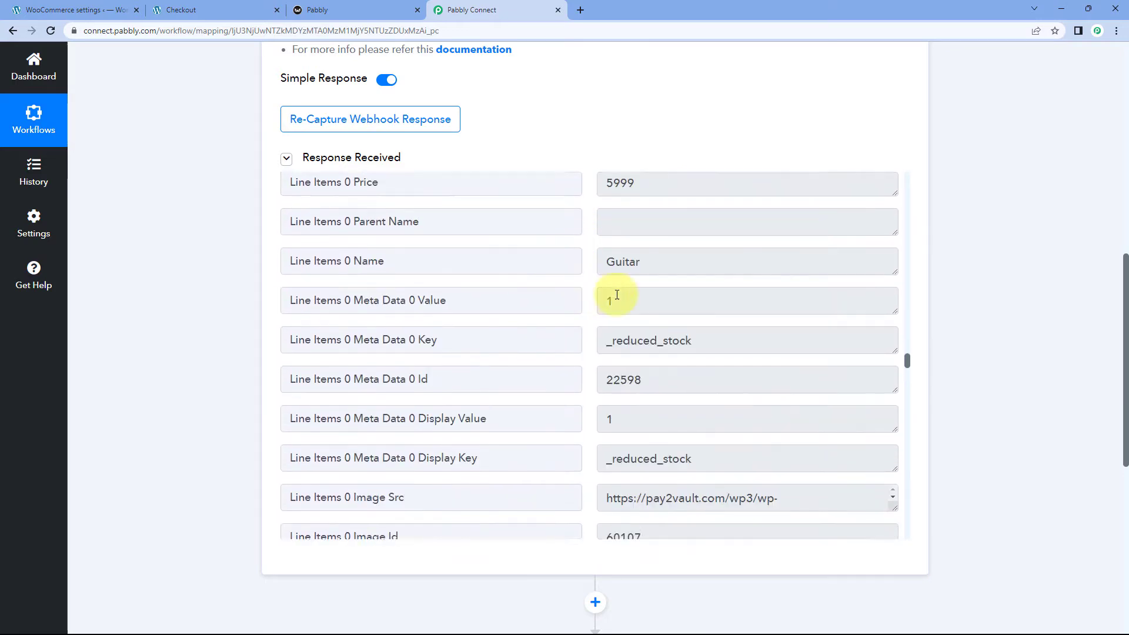
double_click(625, 253)
scroll(591, 330, down, 5)
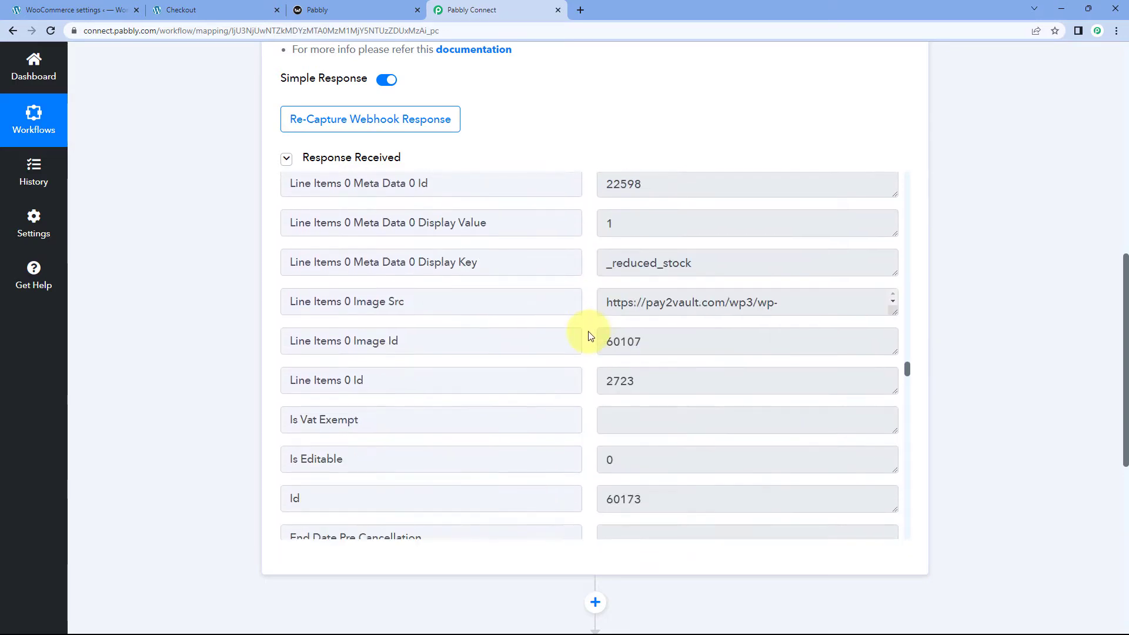
scroll(590, 339, down, 15)
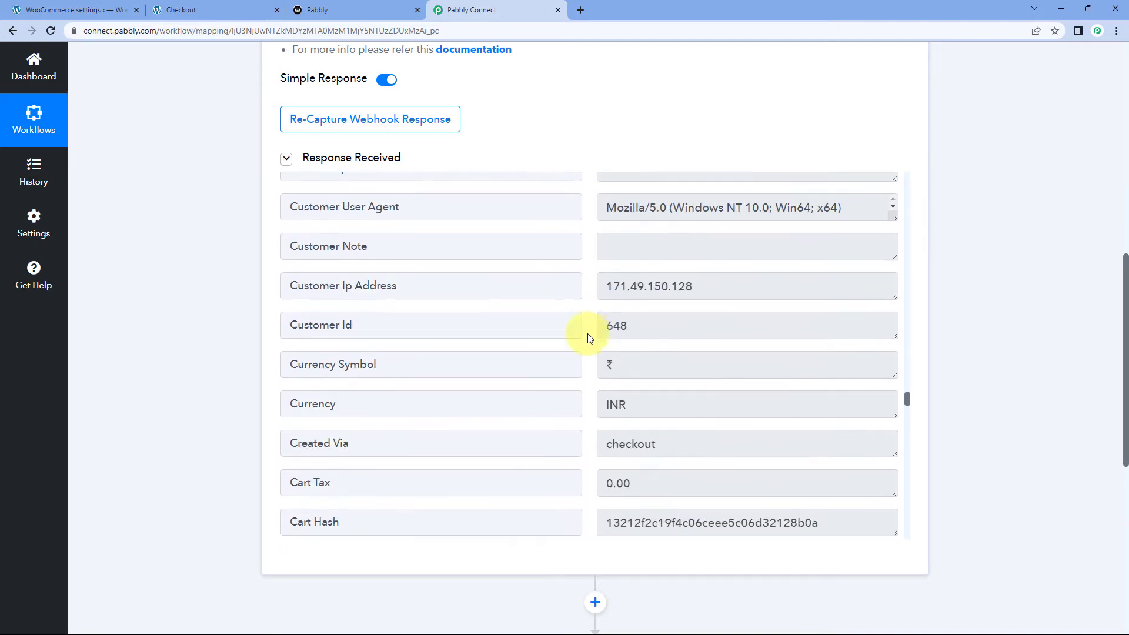
scroll(590, 339, down, 2)
double_click(704, 342)
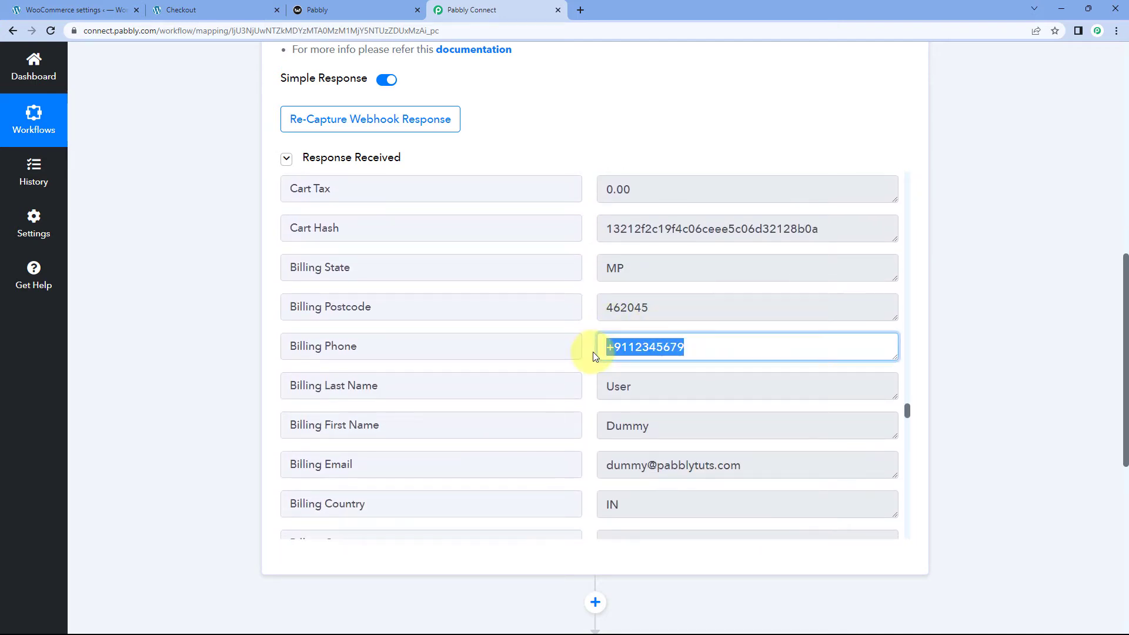
scroll(700, 350, down, 2)
click(592, 336)
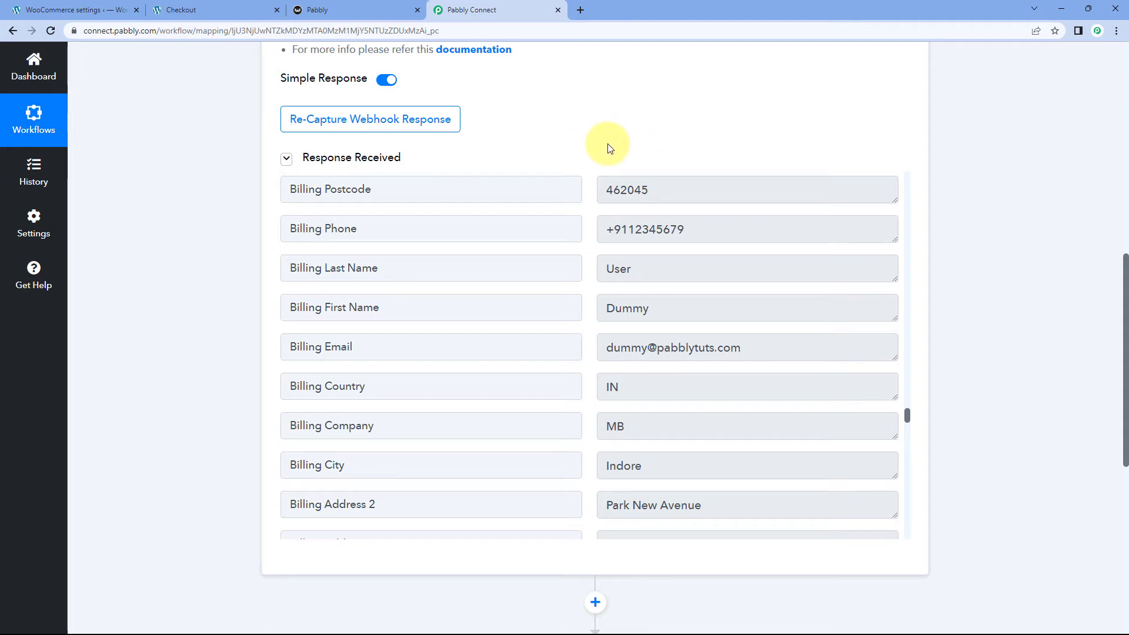
Open the workflow's second step, search for Sendy and choose it as the action app
scroll(608, 149, down, 1)
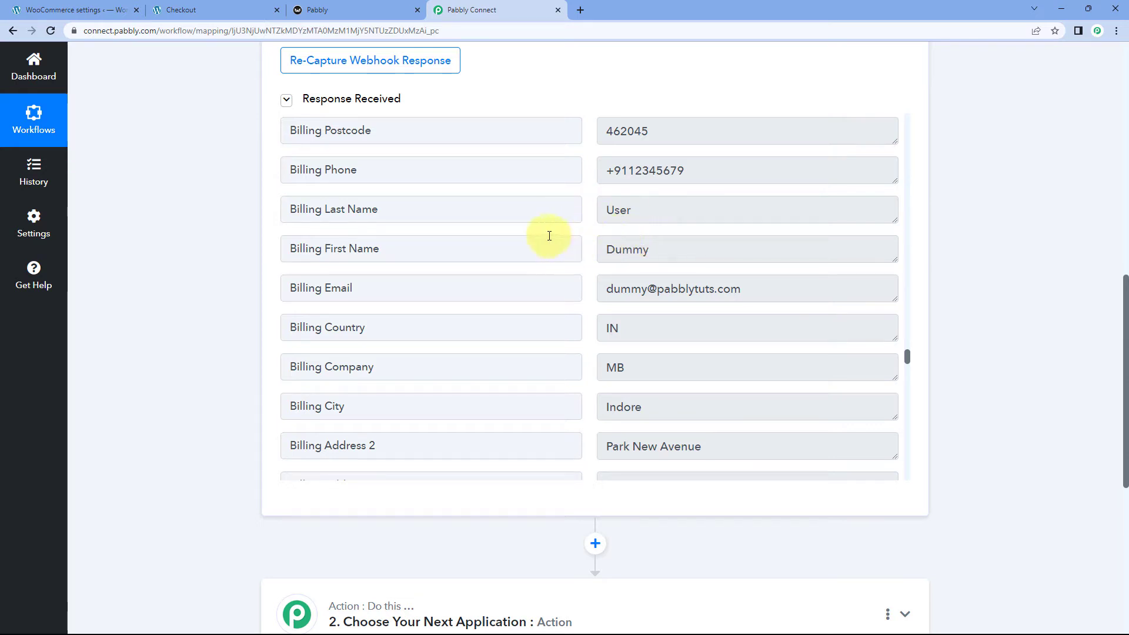
scroll(227, 260, down, 2)
scroll(227, 260, down, 5)
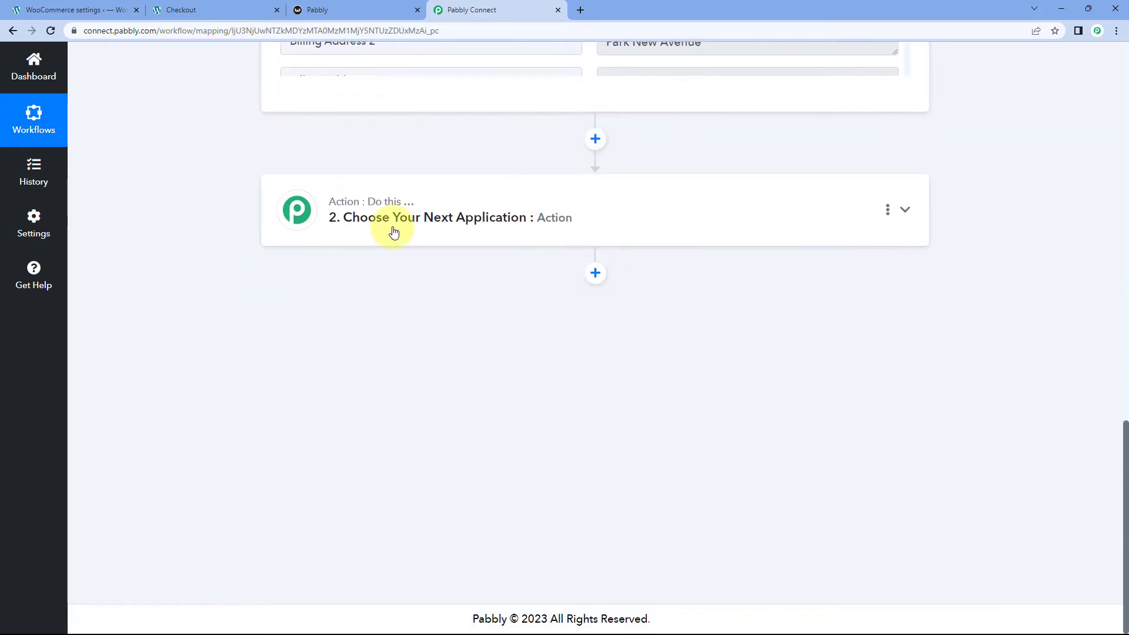
click(395, 232)
scroll(221, 227, down, 1)
click(318, 227)
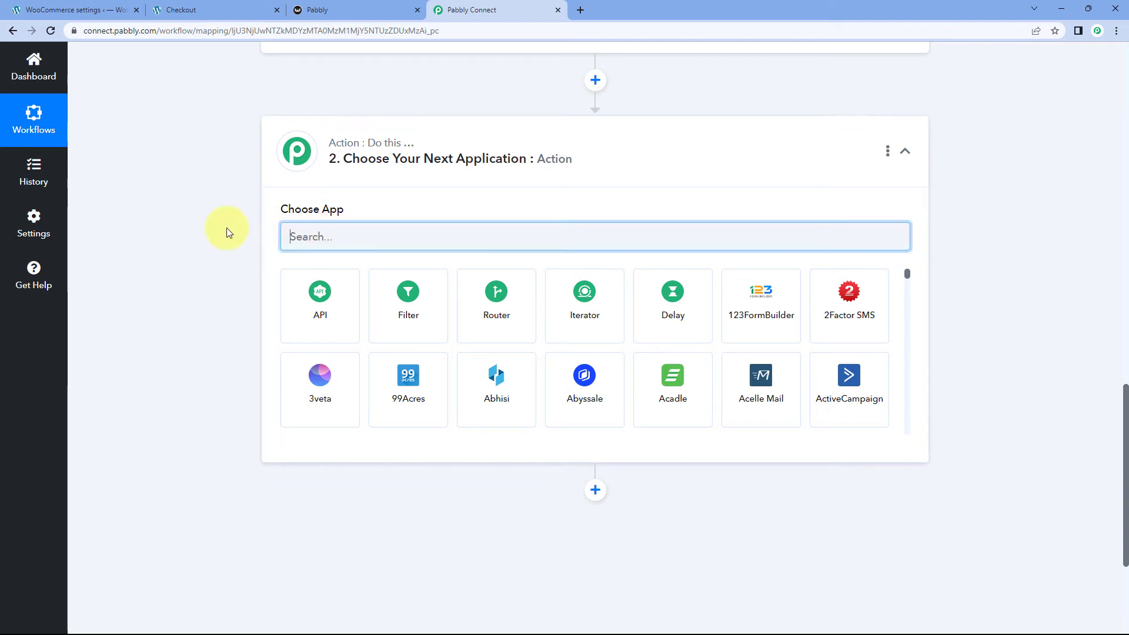
text(Sendy)
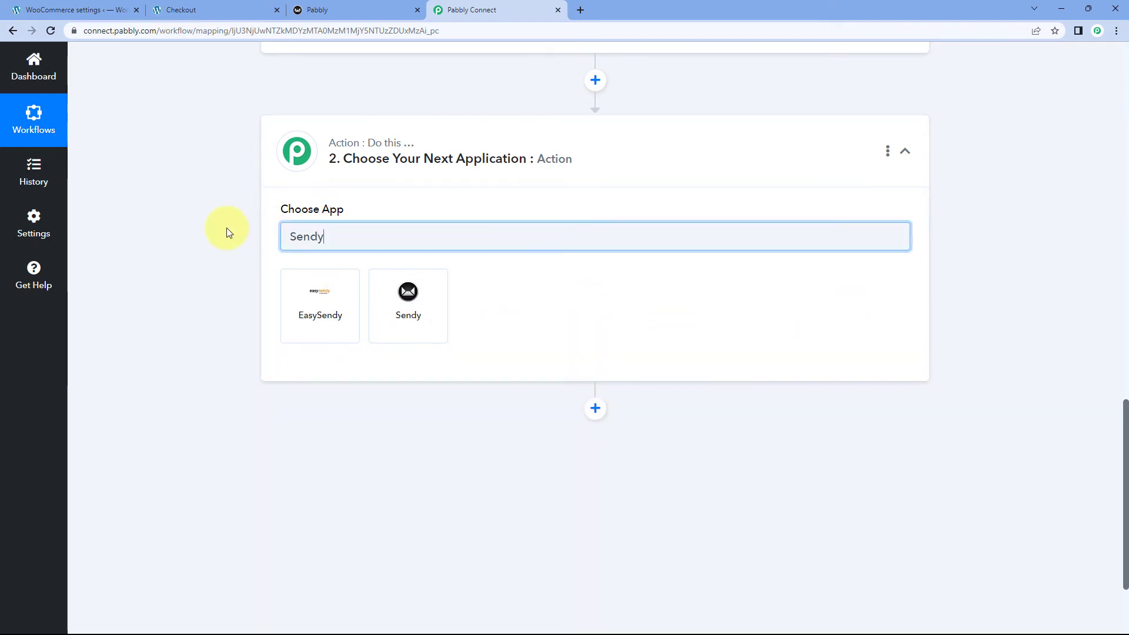
click(408, 297)
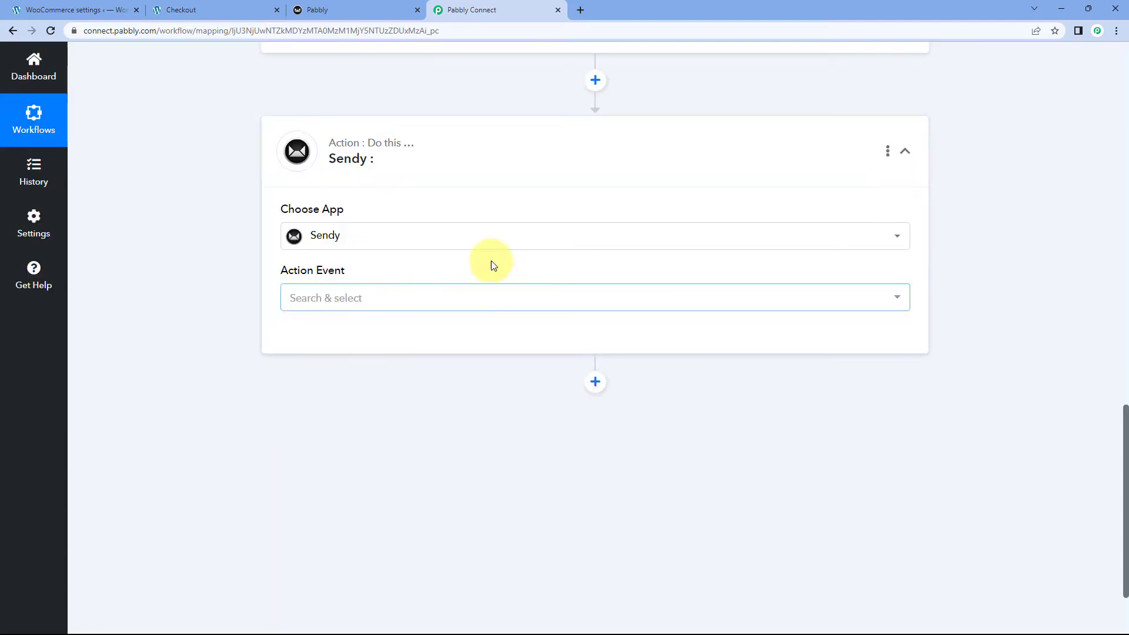
Set the Sendy action event to Add Subscriber and begin adding a new account connection
scroll(270, 242, down, 2)
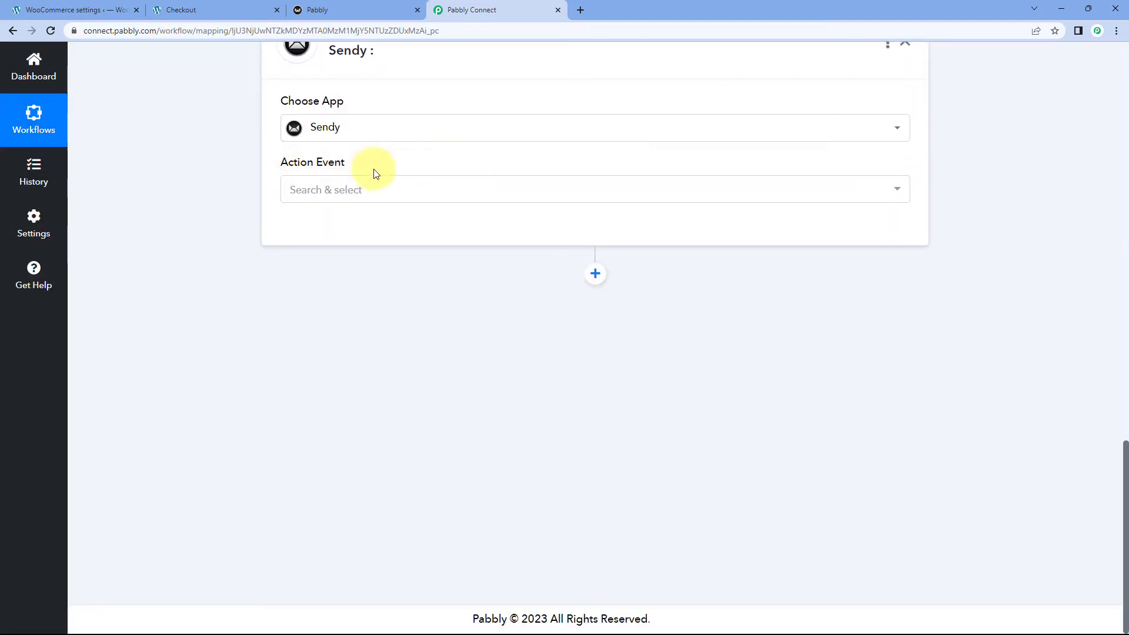
click(390, 191)
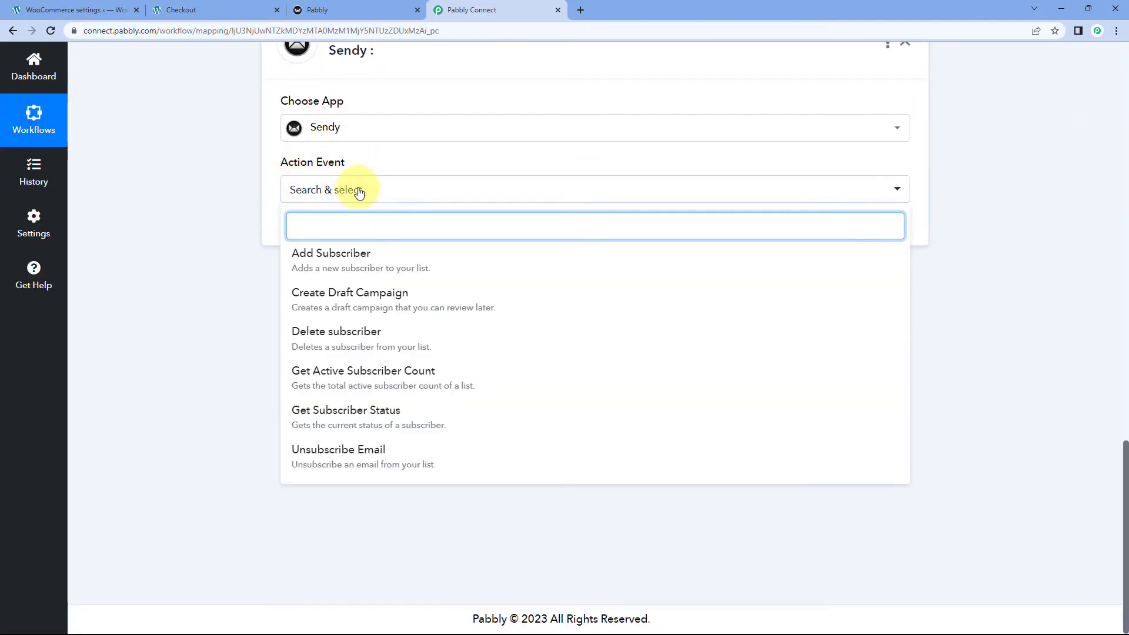
click(368, 259)
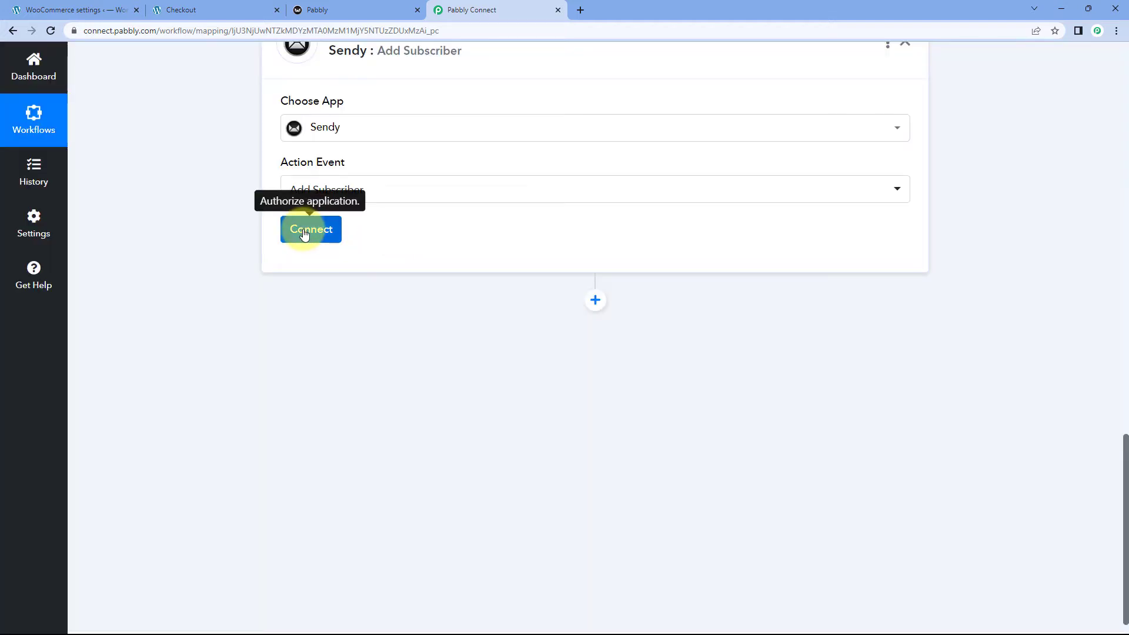
click(304, 234)
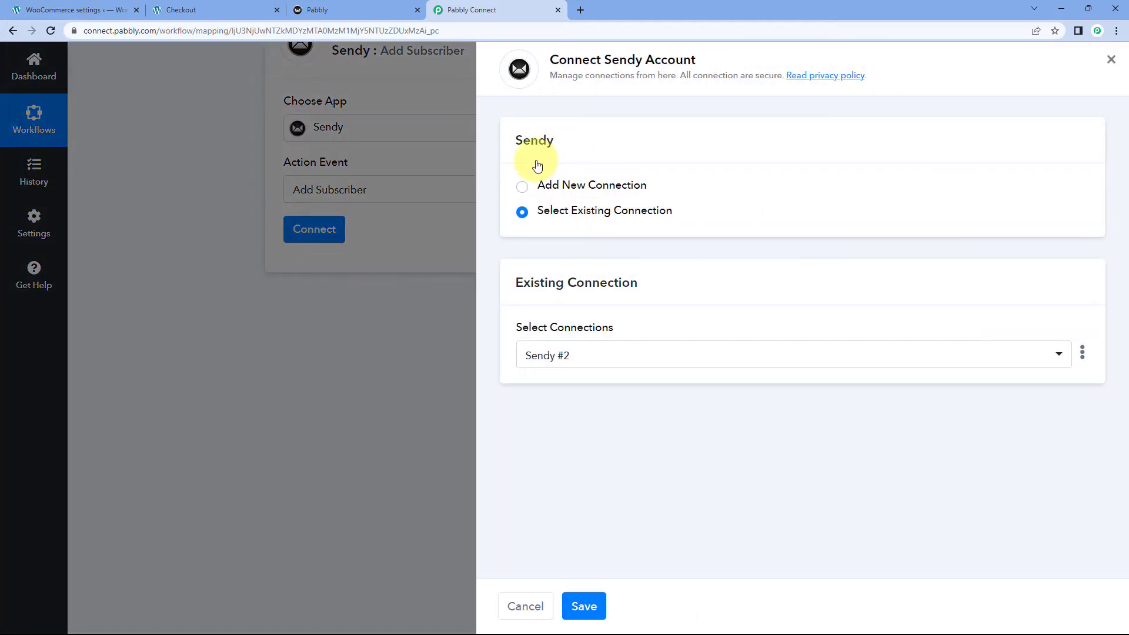
click(523, 187)
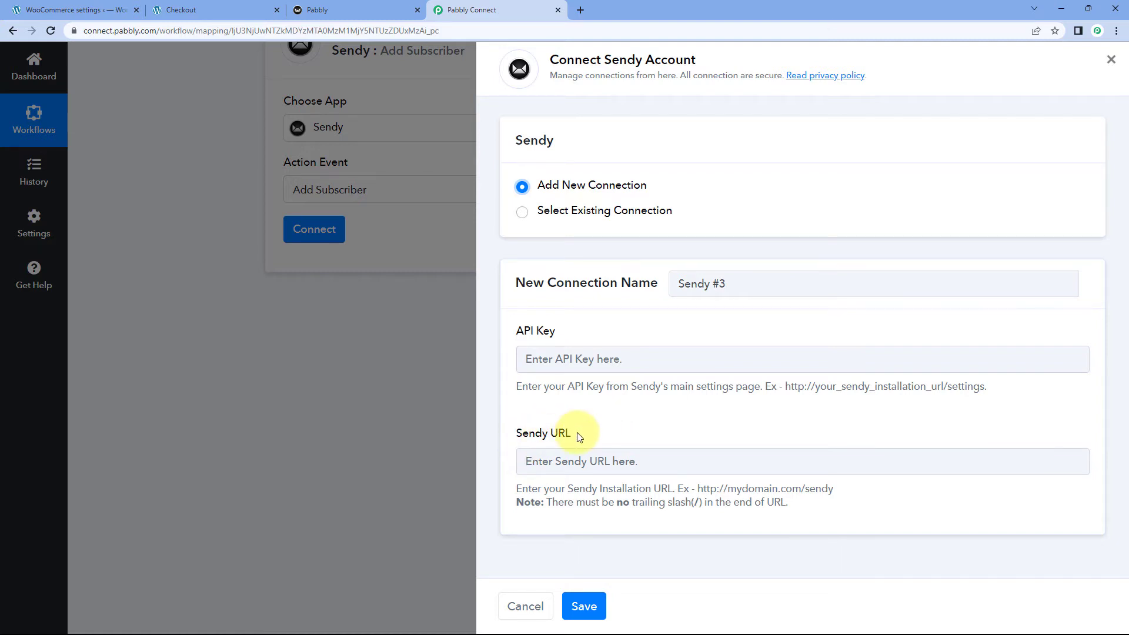
click(371, 10)
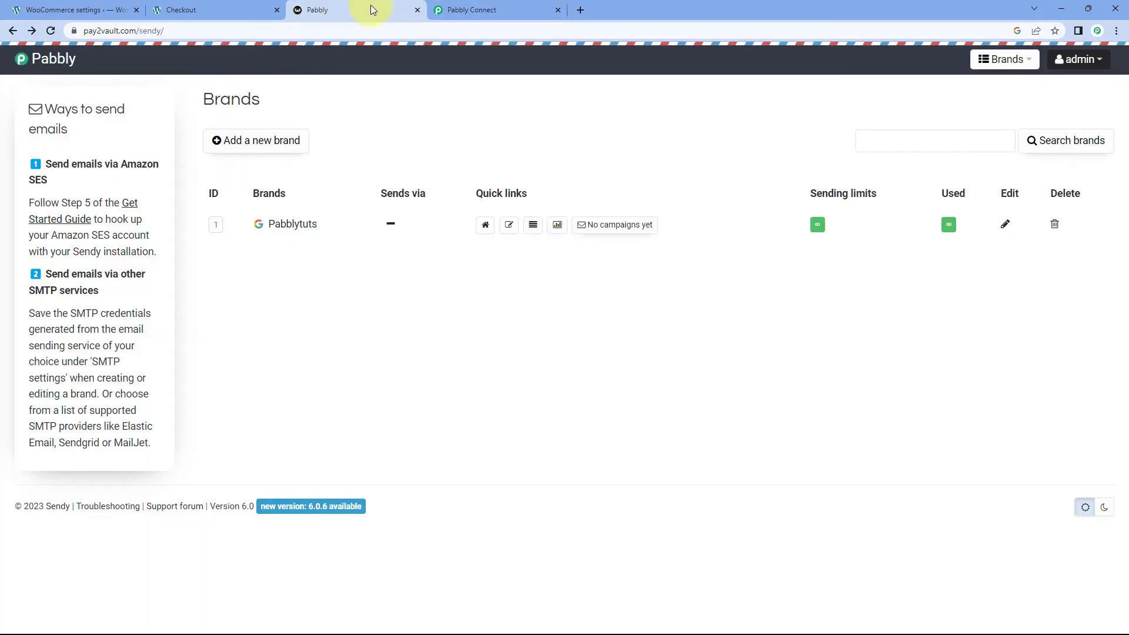
click(162, 30)
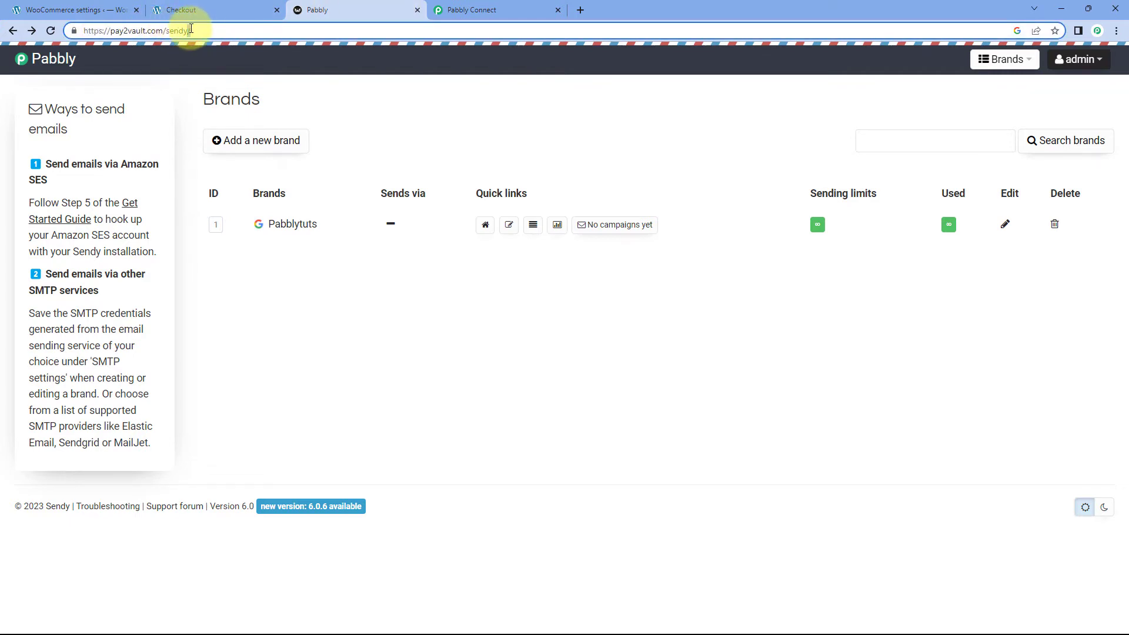
drag(160, 32, 96, 31)
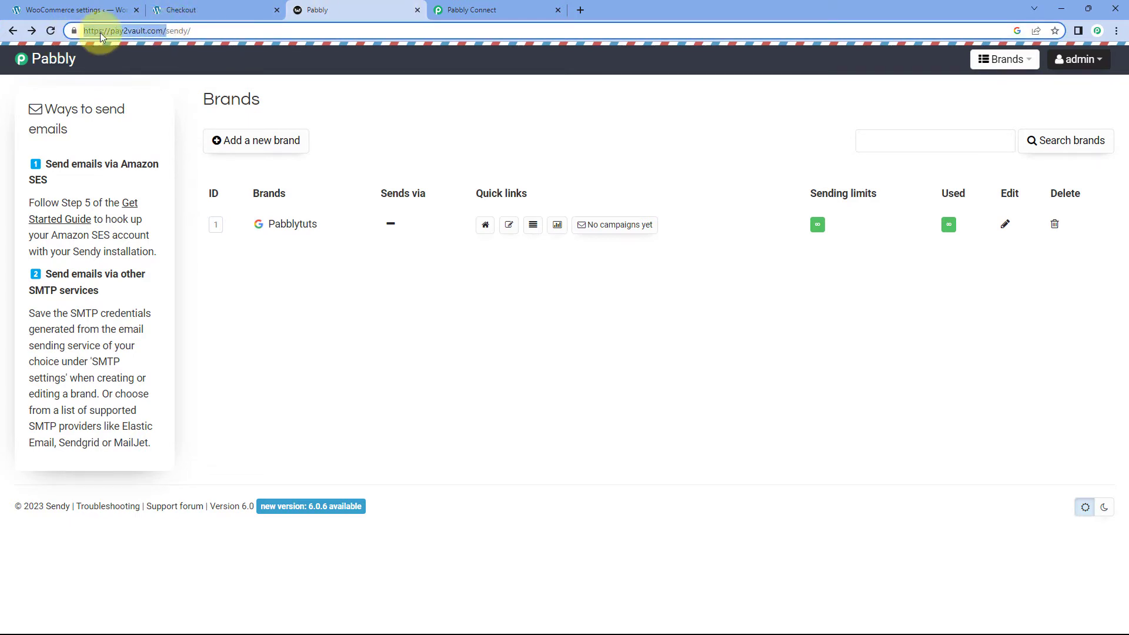
right_click(142, 33)
click(171, 116)
click(470, 10)
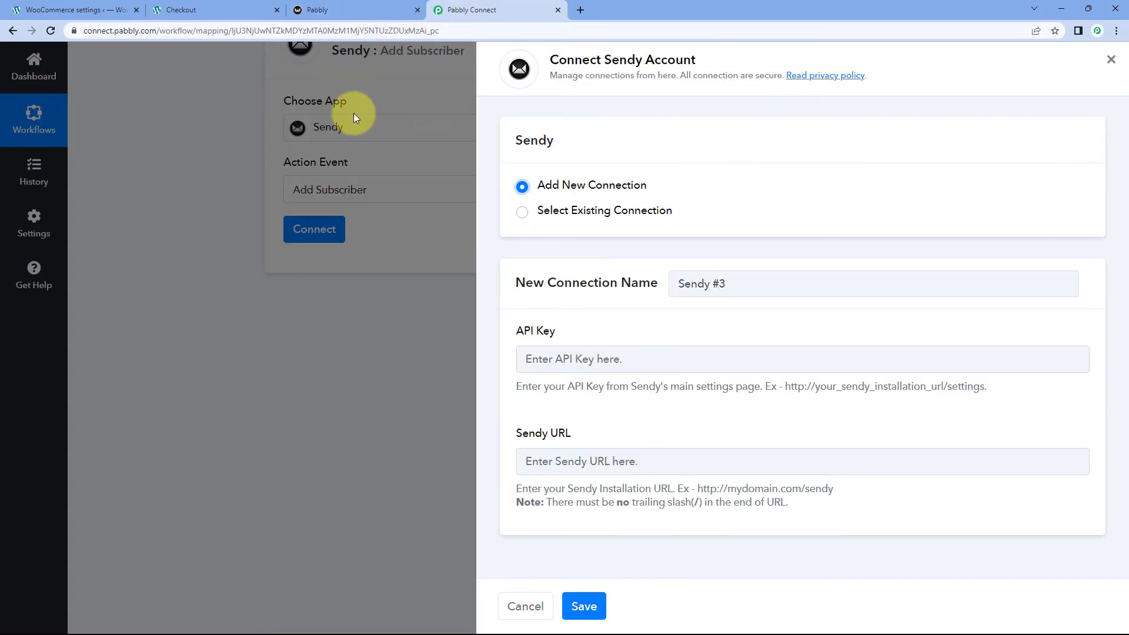
click(607, 468)
right_click(612, 465)
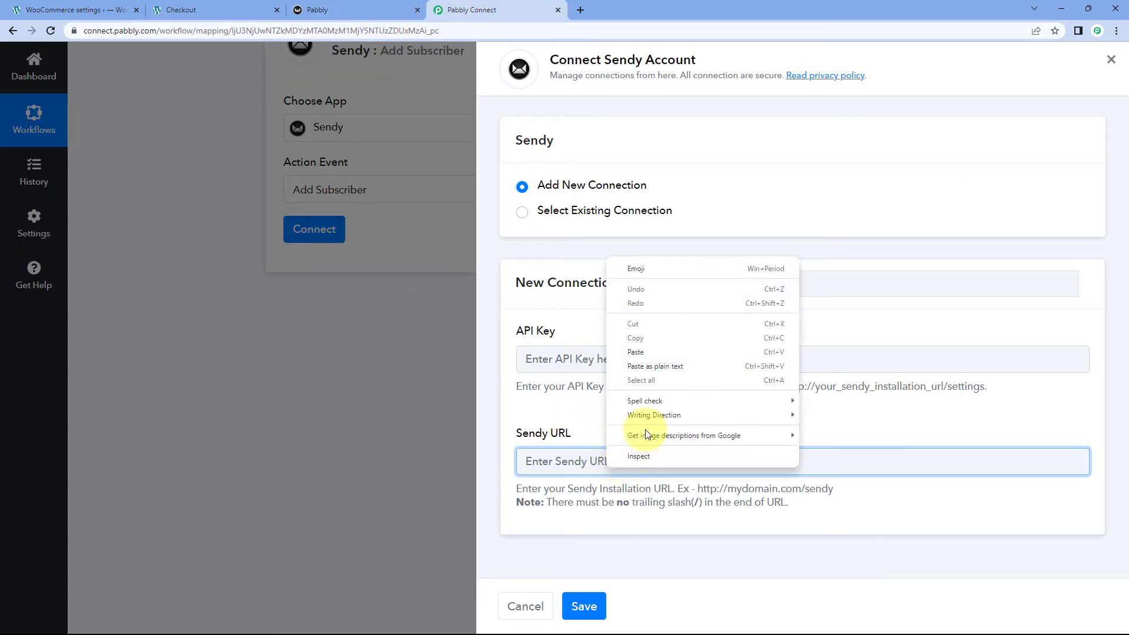
click(651, 351)
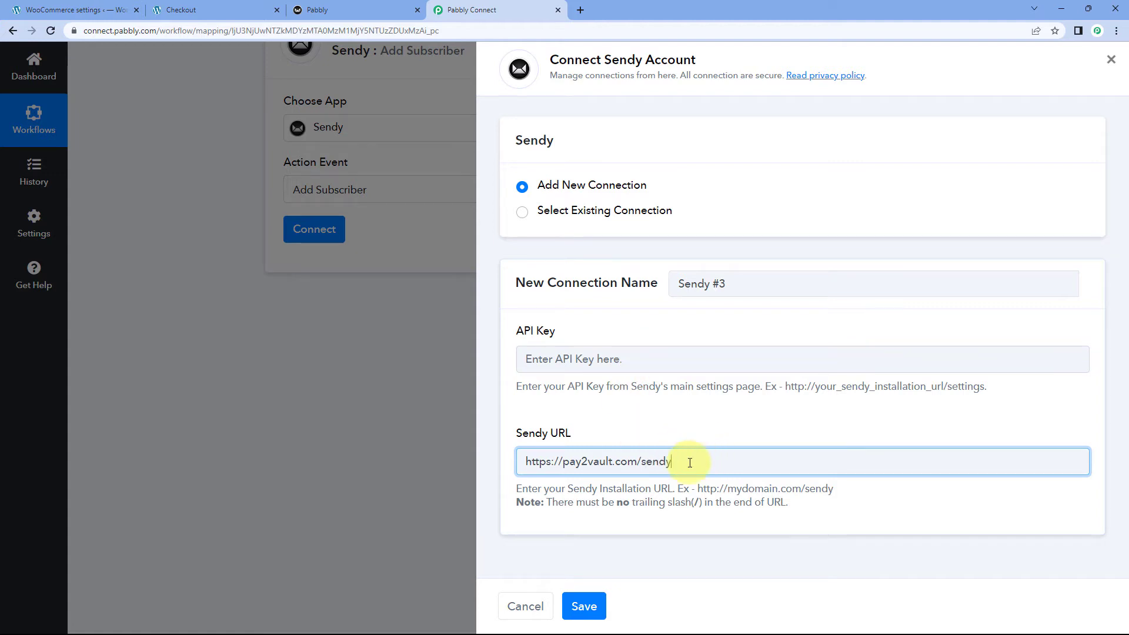
Compare the Sendy URL with the example format and try a trailing slash at its end
drag(844, 490, 815, 489)
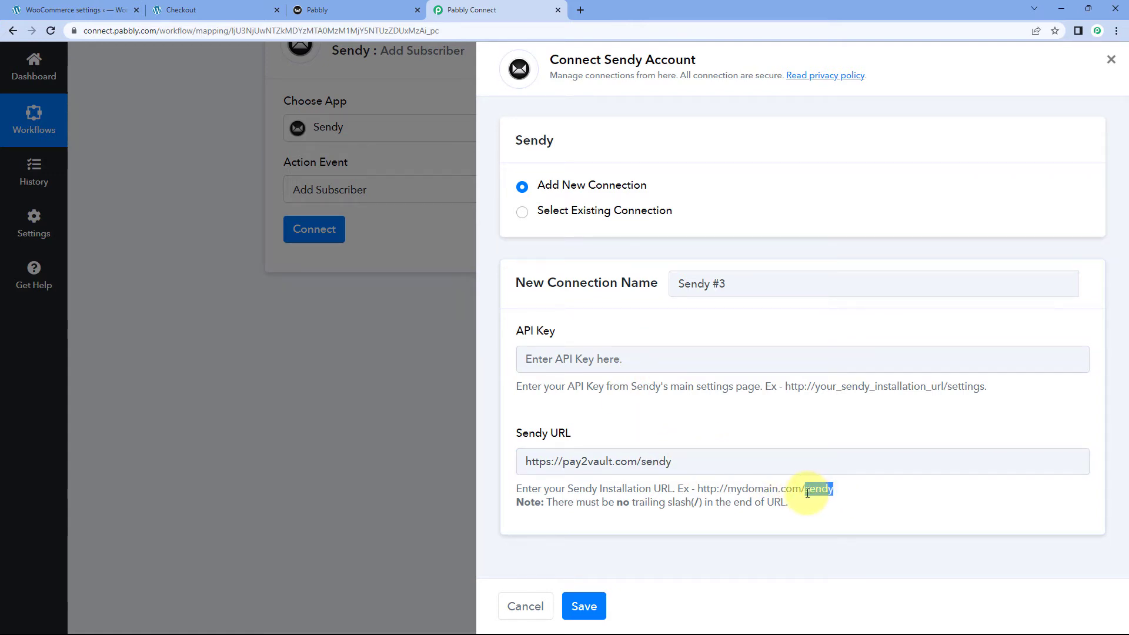
click(808, 494)
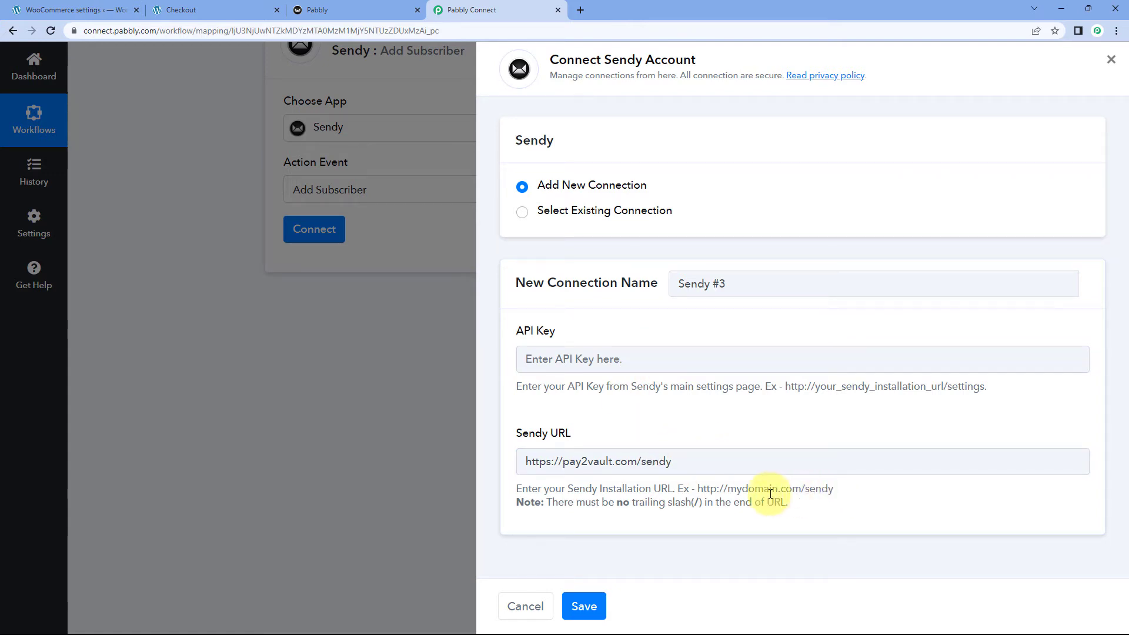
click(685, 466)
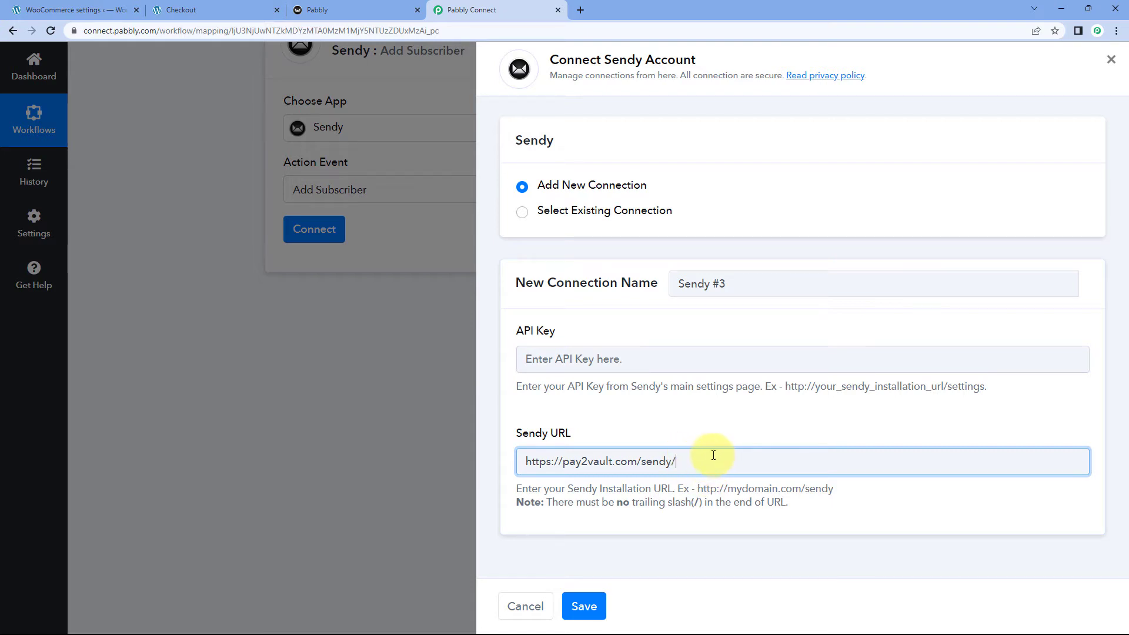
click(708, 428)
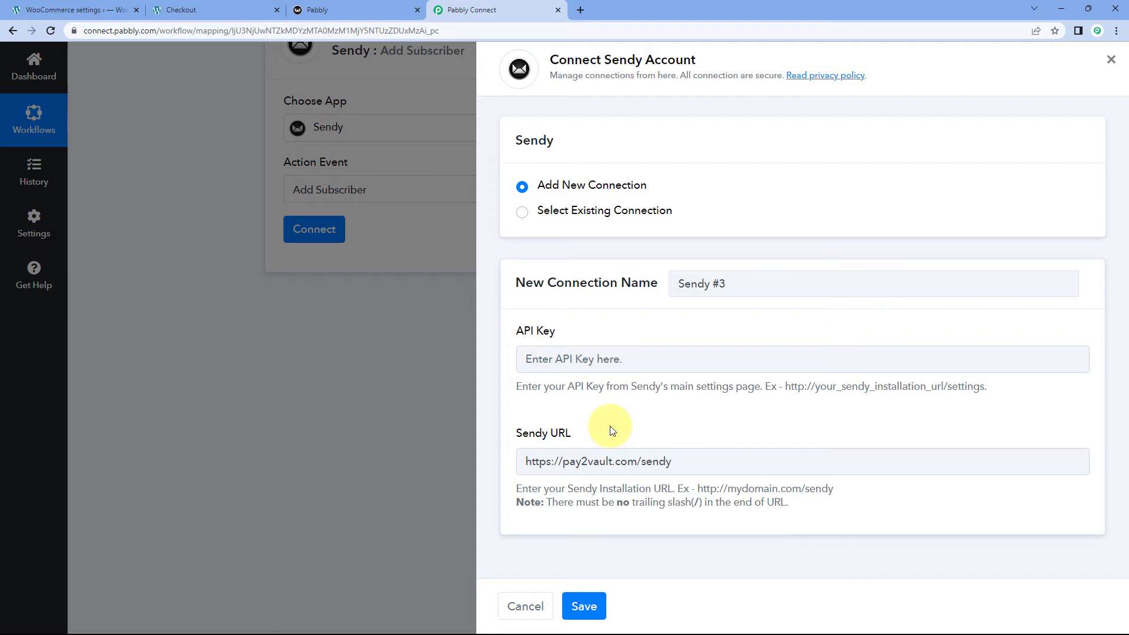
Switch to the Sendy site, open the admin account's settings and copy the API key
click(360, 7)
click(587, 141)
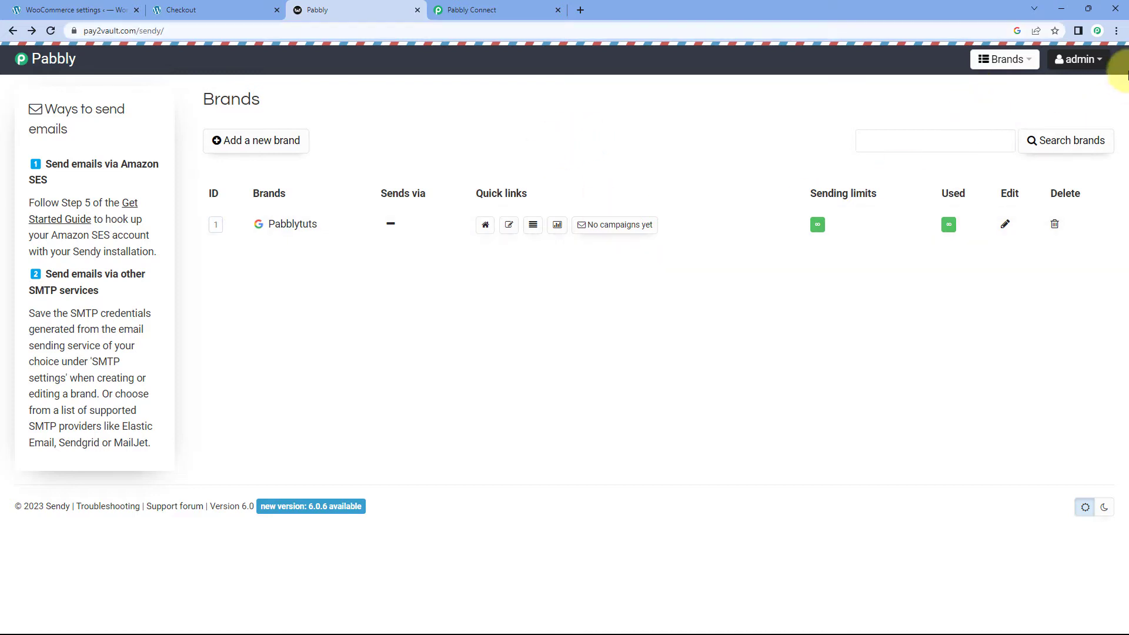
click(1099, 66)
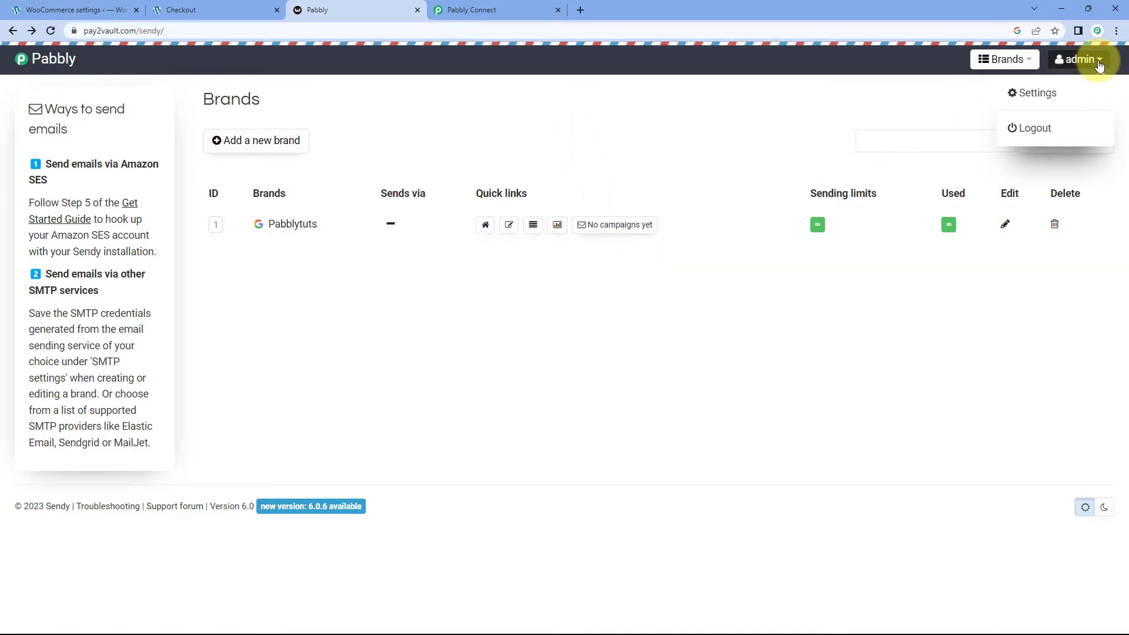
click(1044, 94)
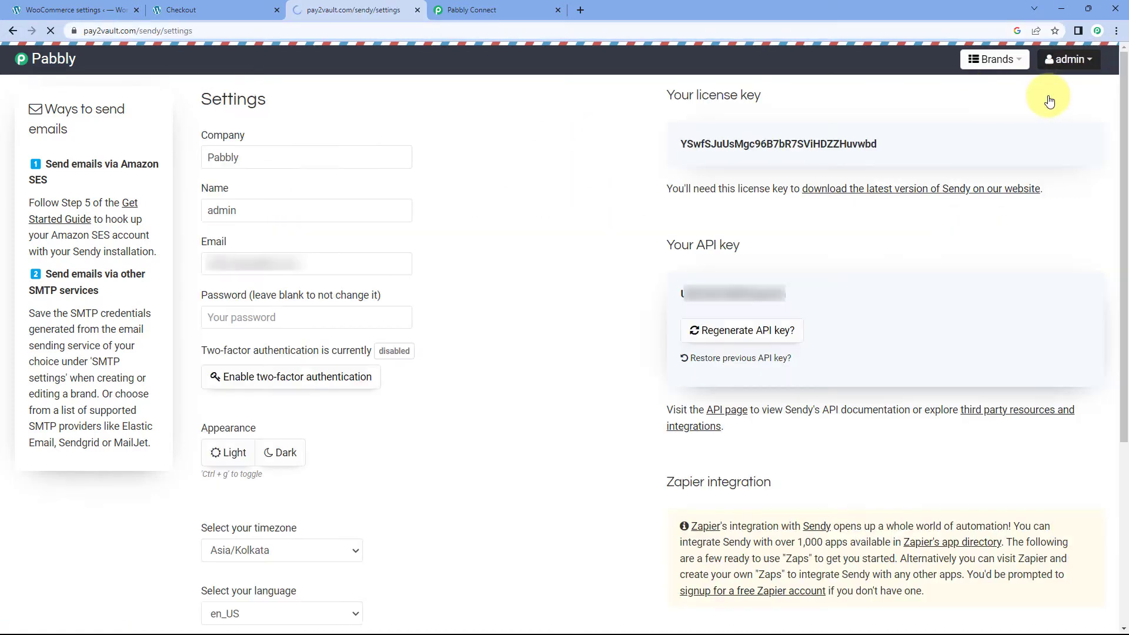
click(805, 295)
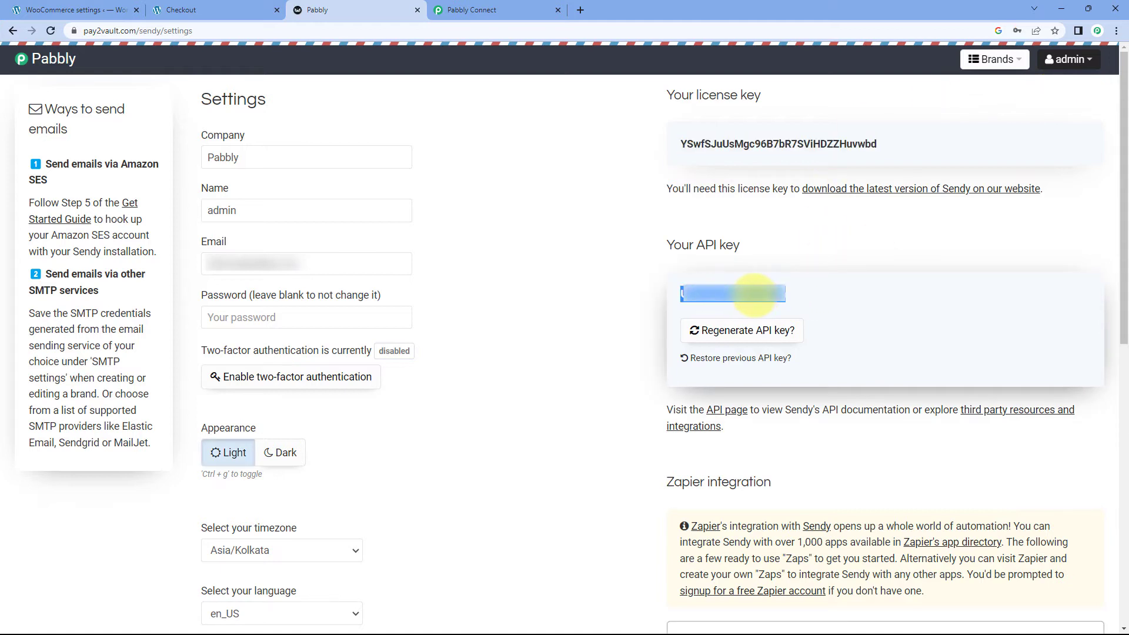
right_click(727, 297)
click(755, 311)
Back in Pabbly Connect, replace the Sendy connection's API Key with the copied key and save the connection
click(500, 9)
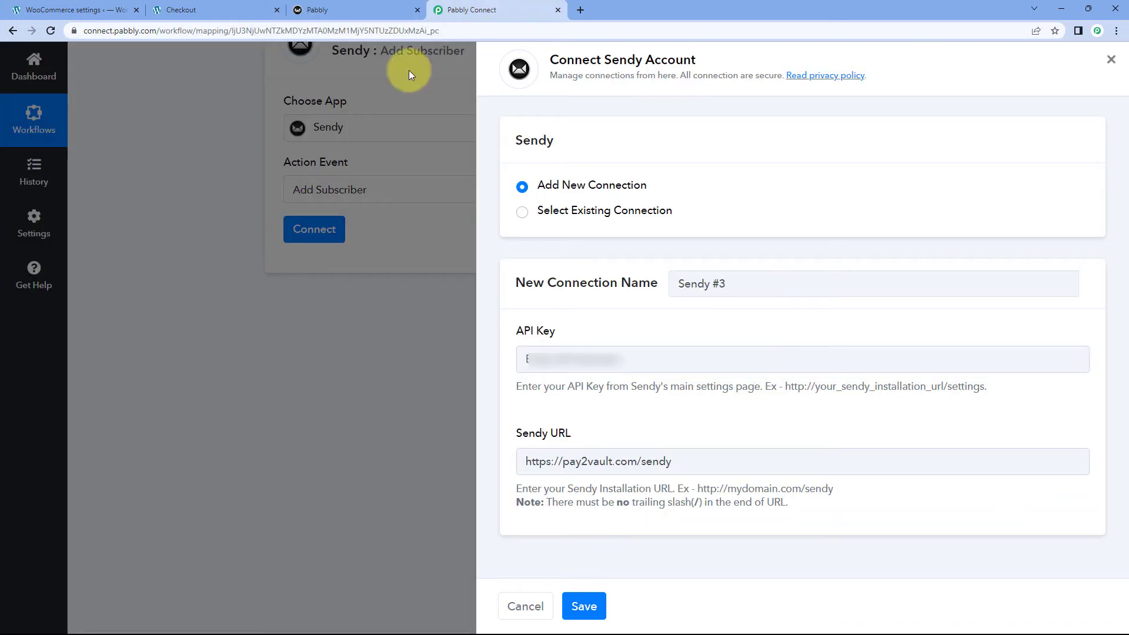
right_click(578, 359)
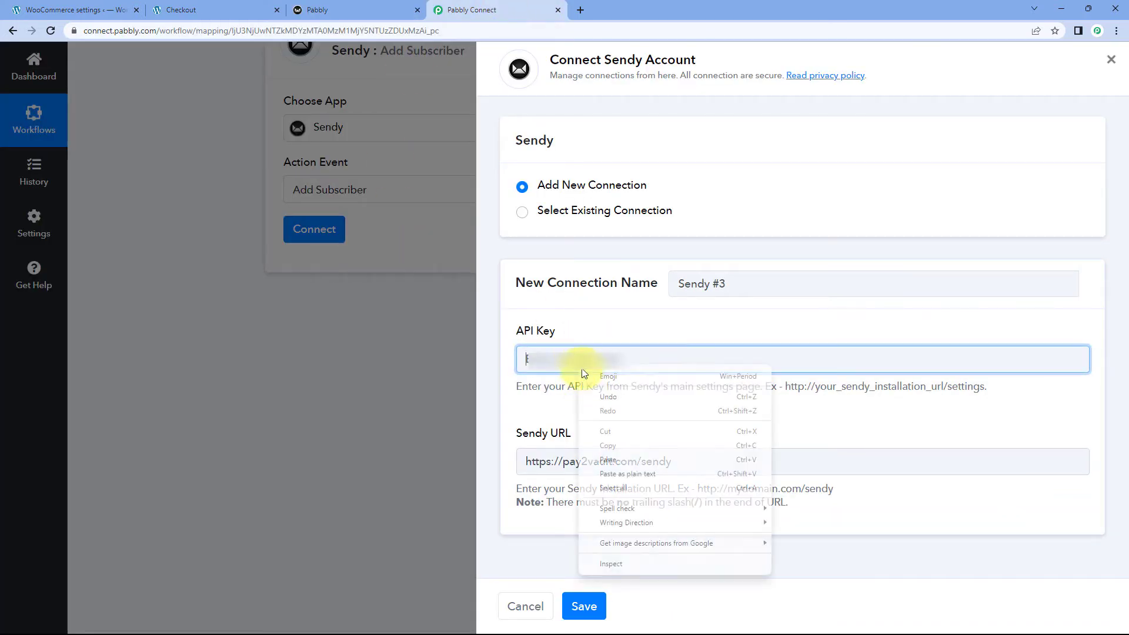
click(602, 464)
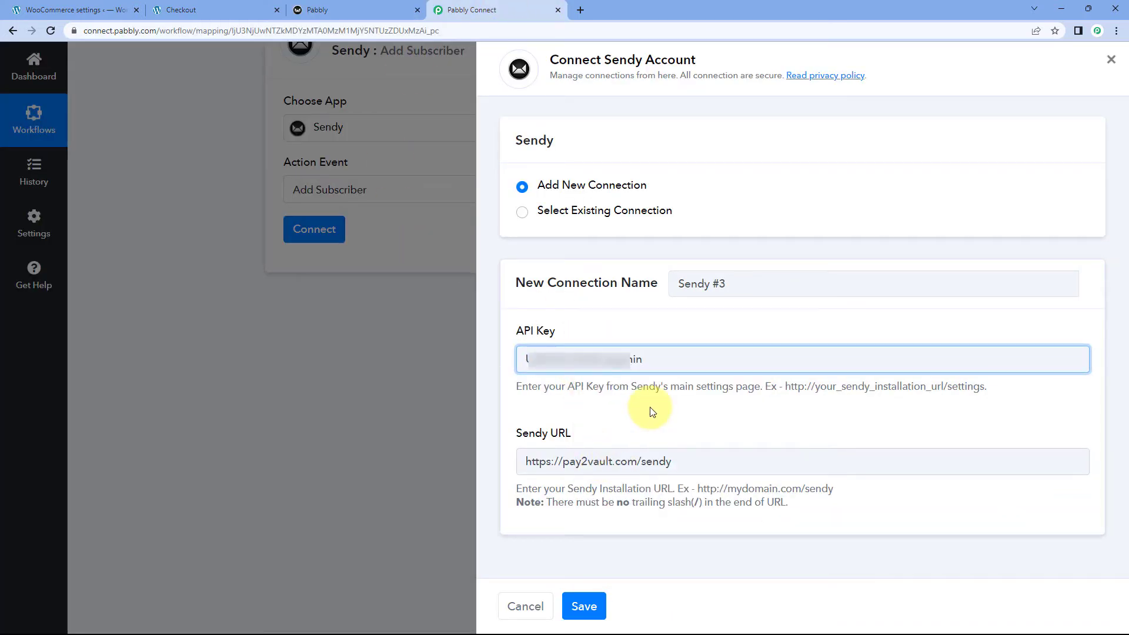
click(582, 606)
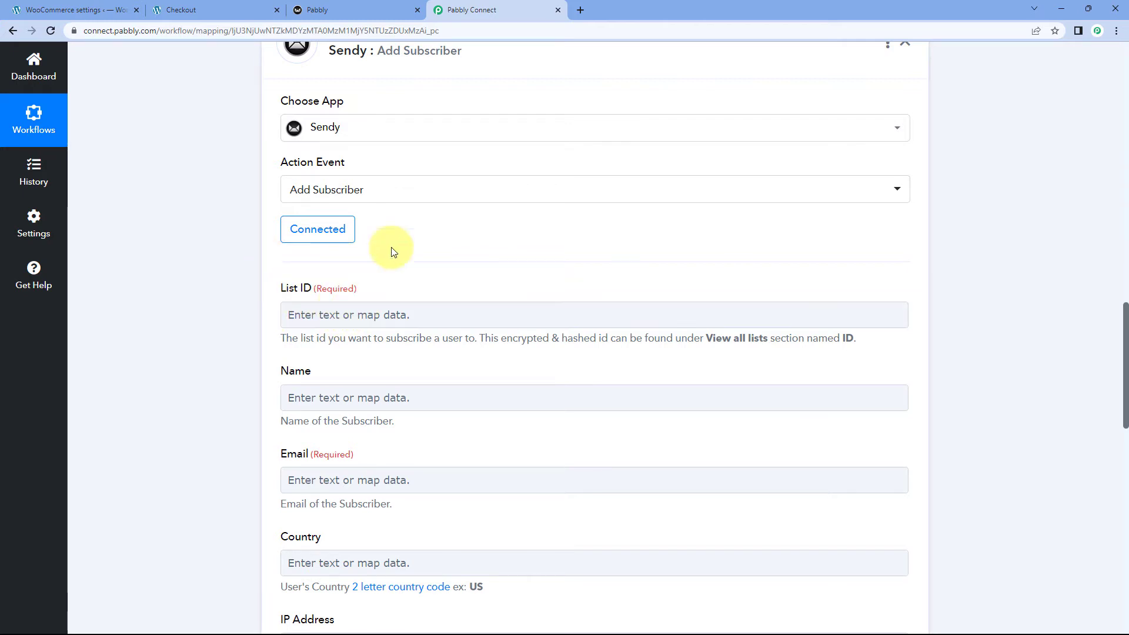
On the Sendy site, open the Pabblytuts brand's subscriber lists and copy the ID of the pabbcon list
click(331, 9)
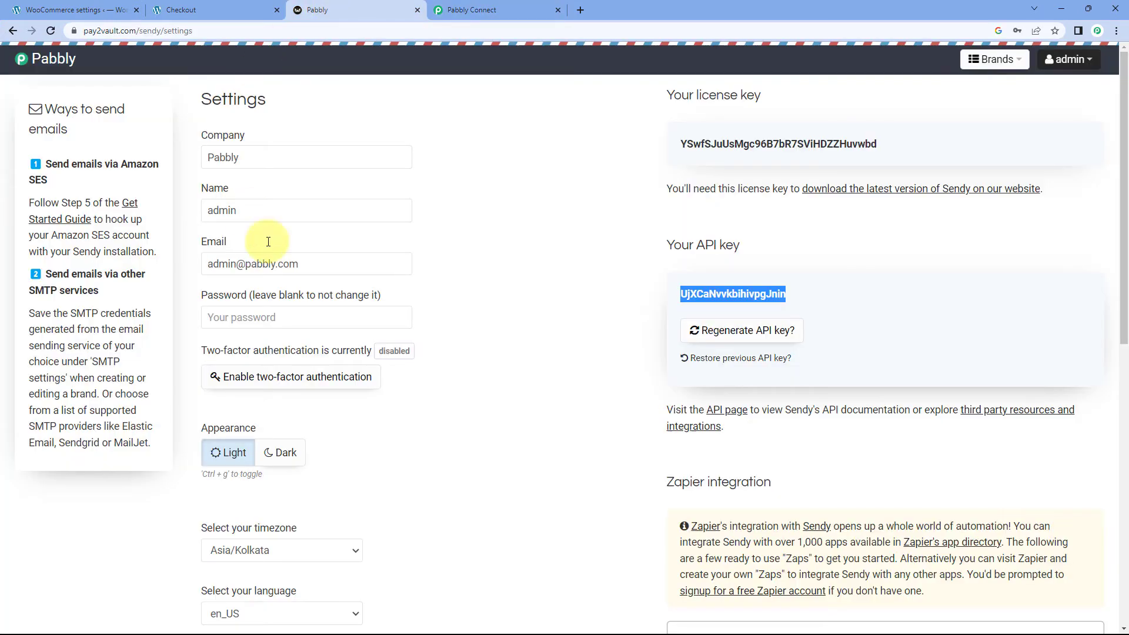
click(57, 61)
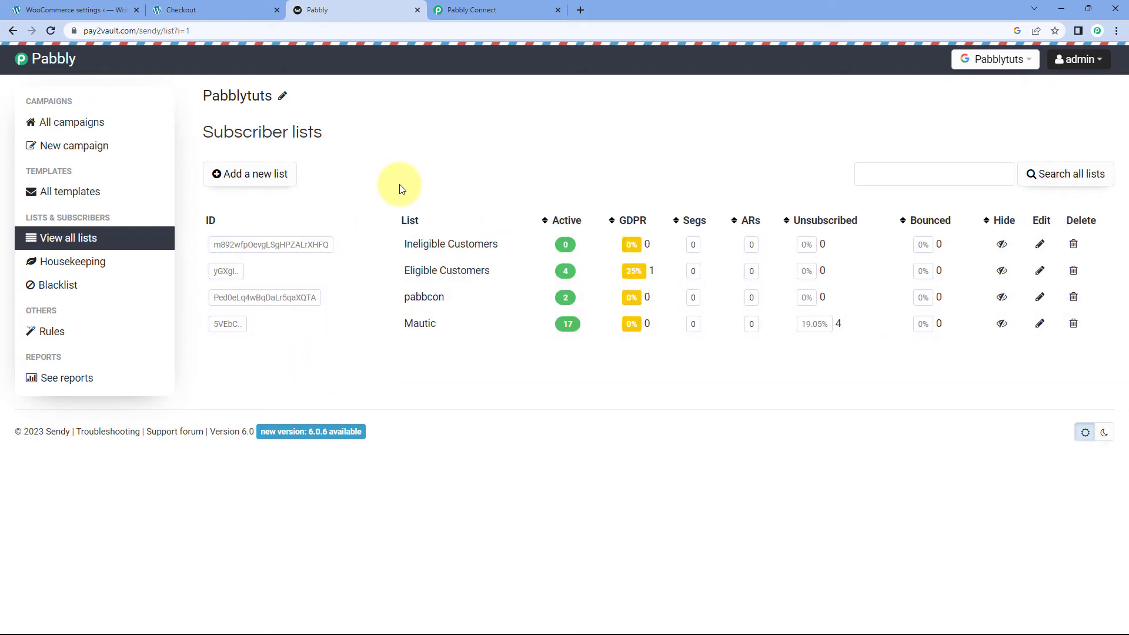
click(496, 8)
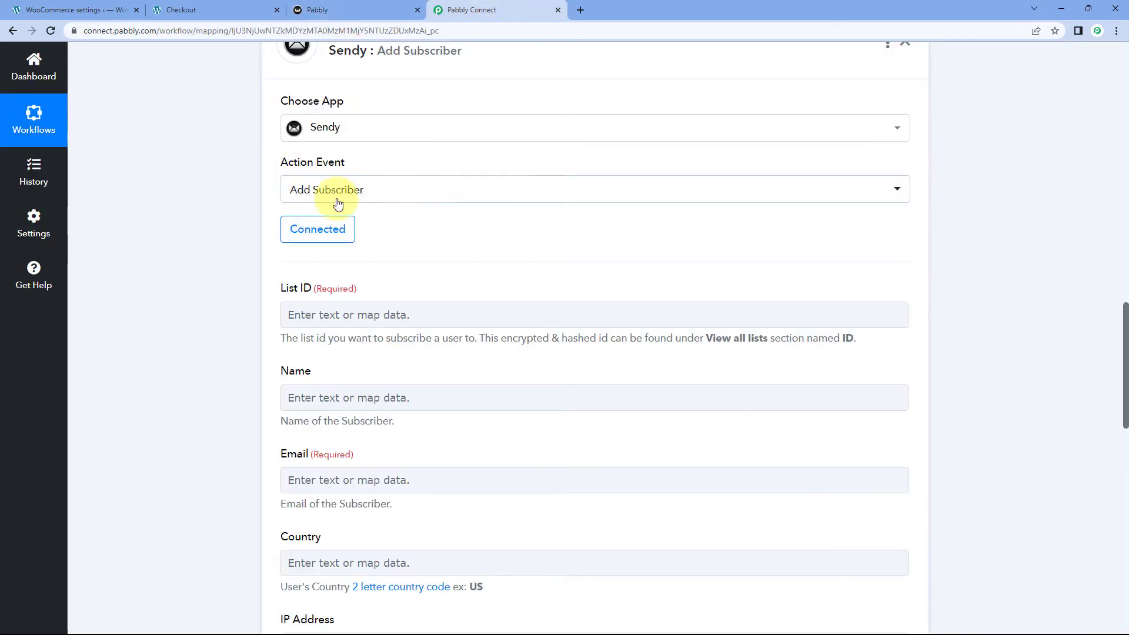
click(365, 10)
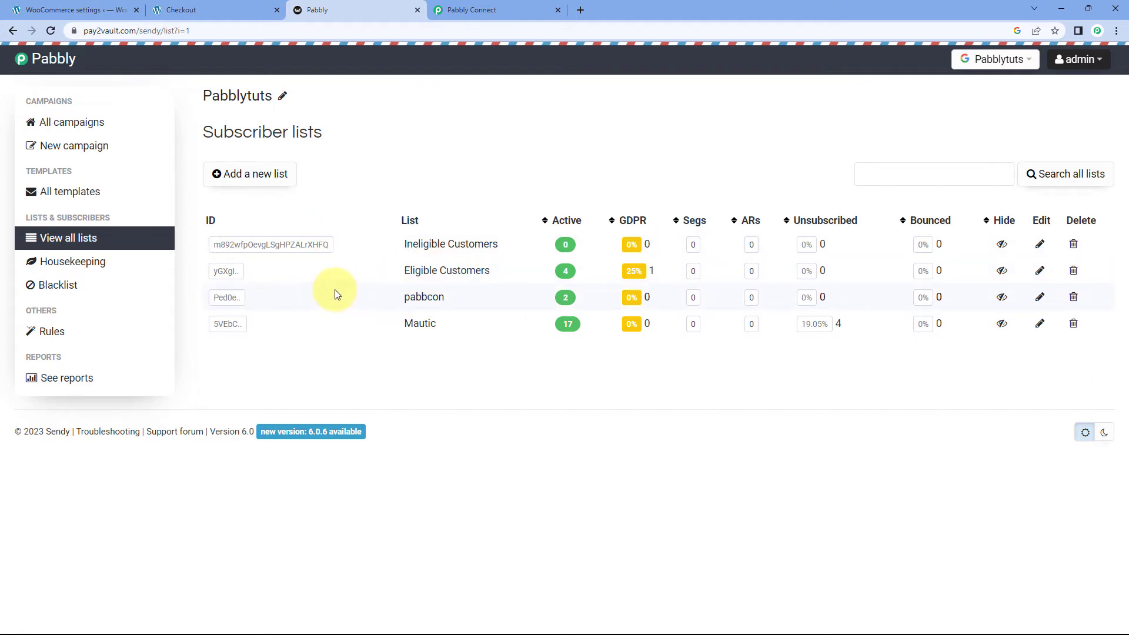
double_click(254, 298)
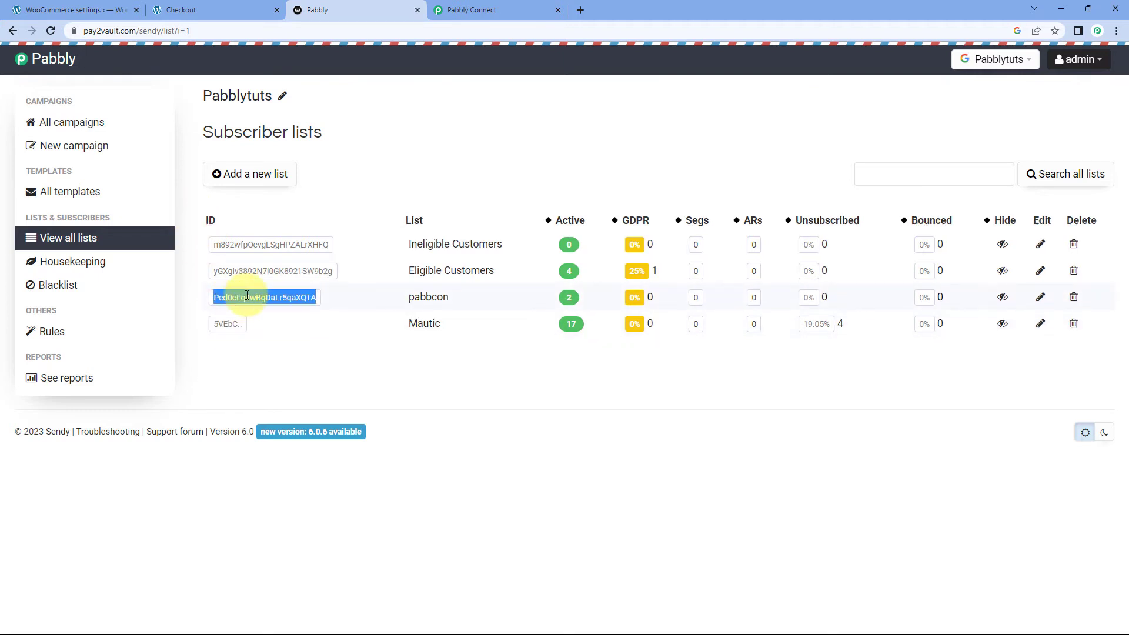
click(247, 297)
double_click(247, 296)
right_click(255, 299)
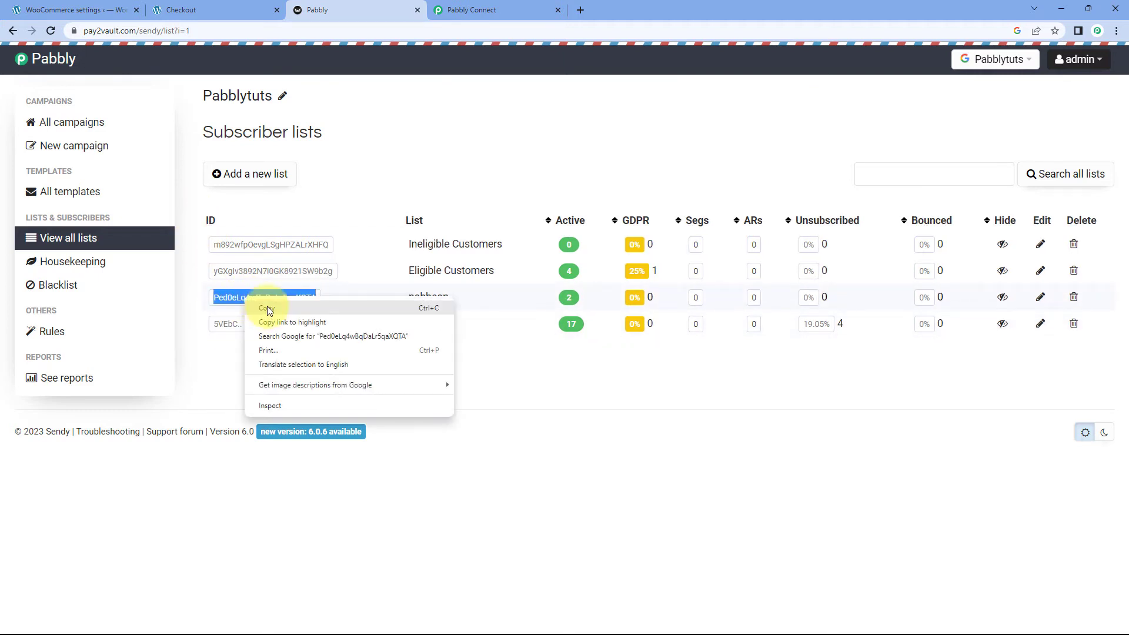
click(267, 306)
Back in Pabbly Connect, paste the copied pabbcon list ID as the Add Subscriber action's List ID
click(475, 8)
click(311, 319)
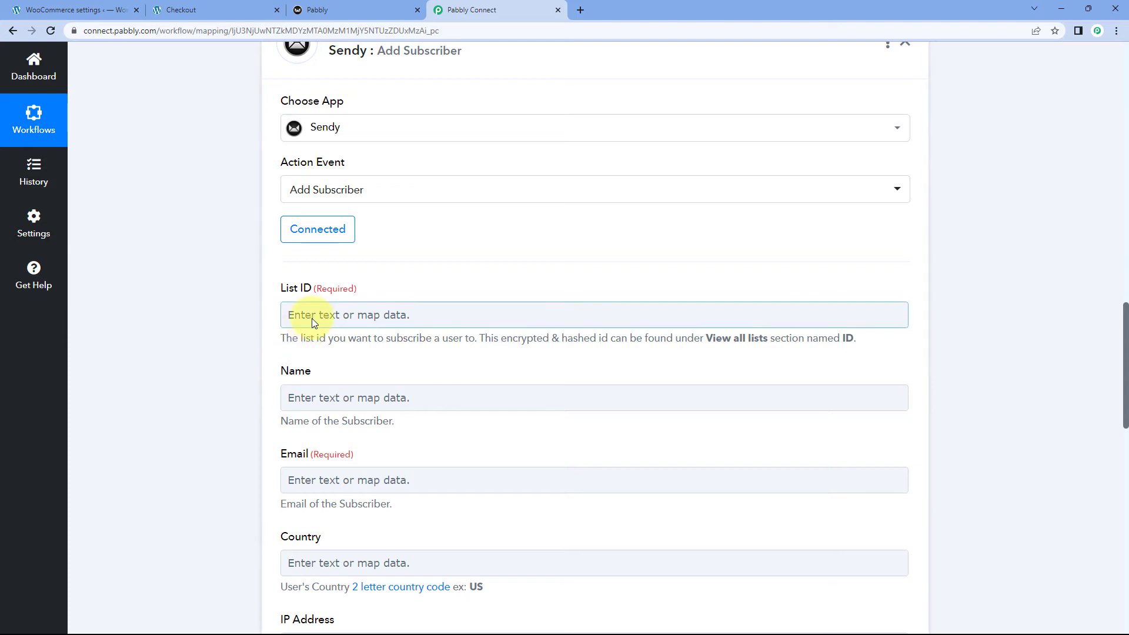
right_click(311, 319)
click(354, 414)
click(220, 305)
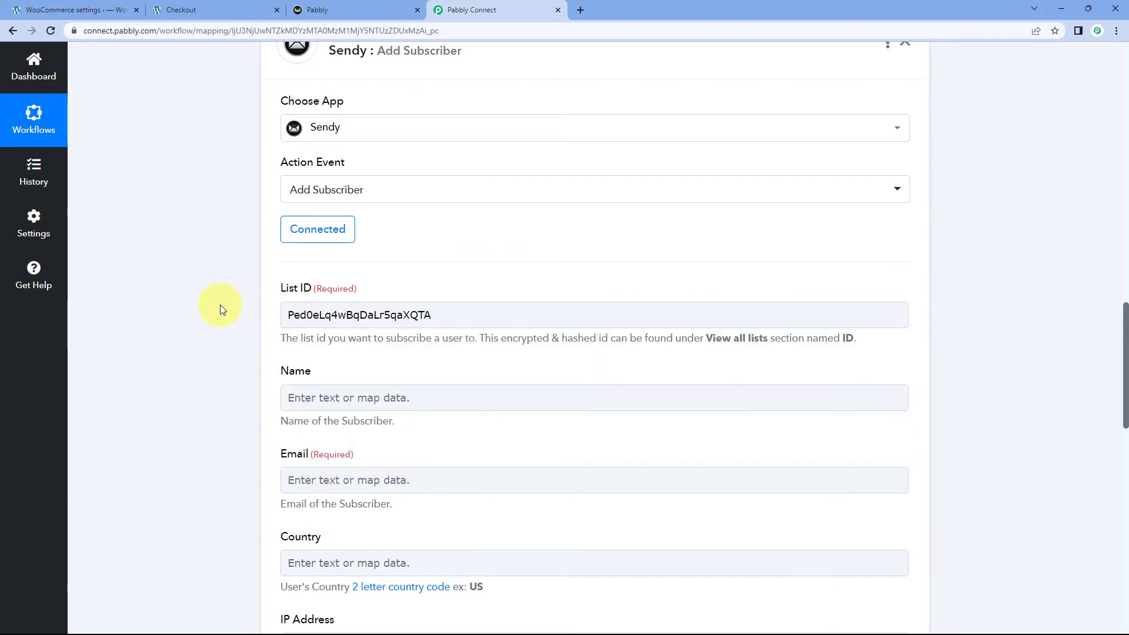
Examine the subscriber fields to fill and the billing first and last names in the WooCommerce trigger's received response
scroll(220, 305, down, 1)
scroll(221, 301, down, 4)
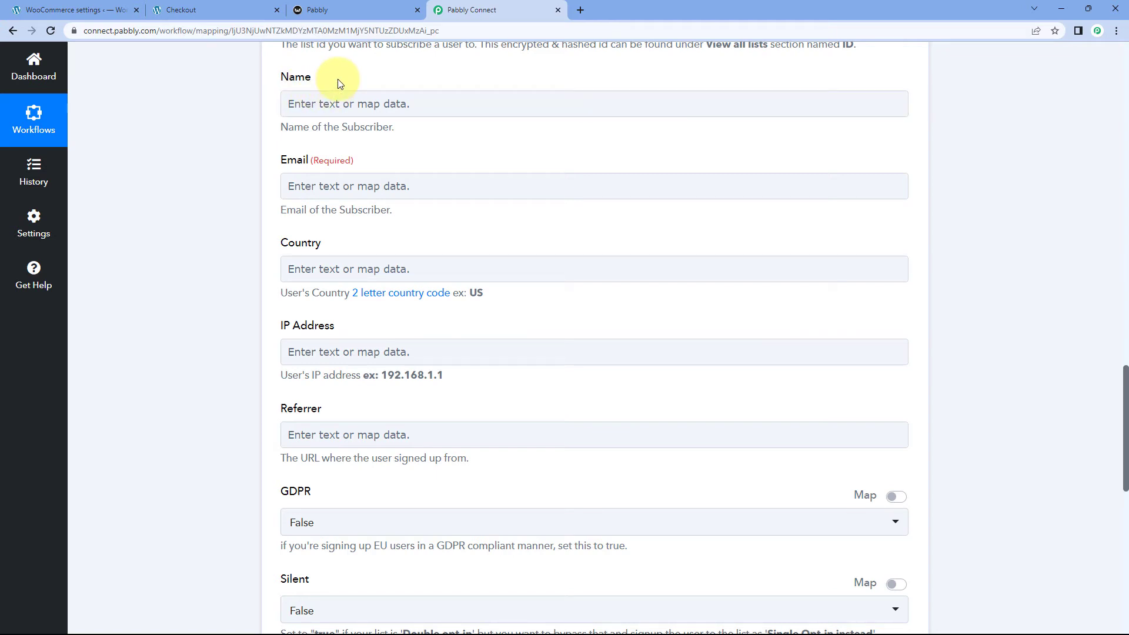
scroll(395, 166, up, 10)
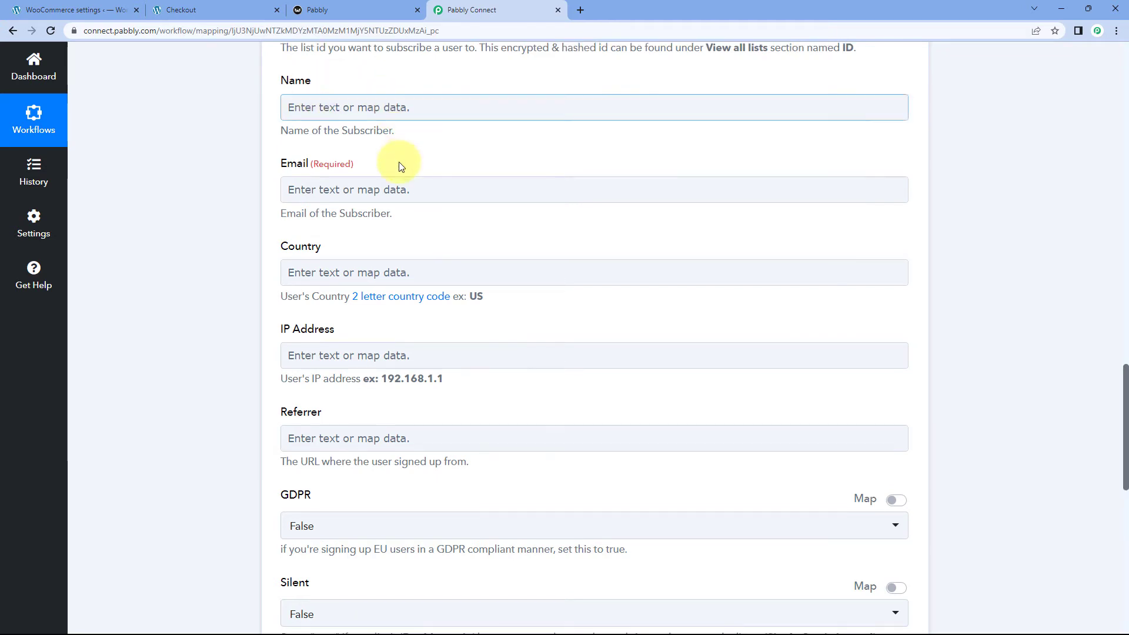
scroll(572, 280, up, 3)
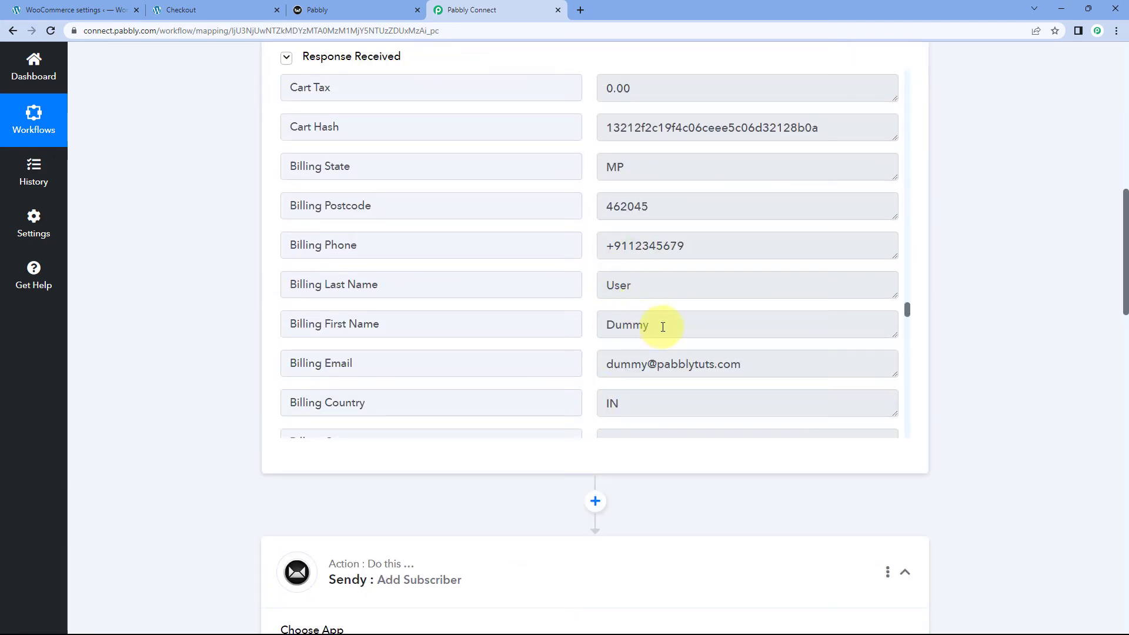
drag(663, 327, 585, 328)
drag(651, 281, 588, 288)
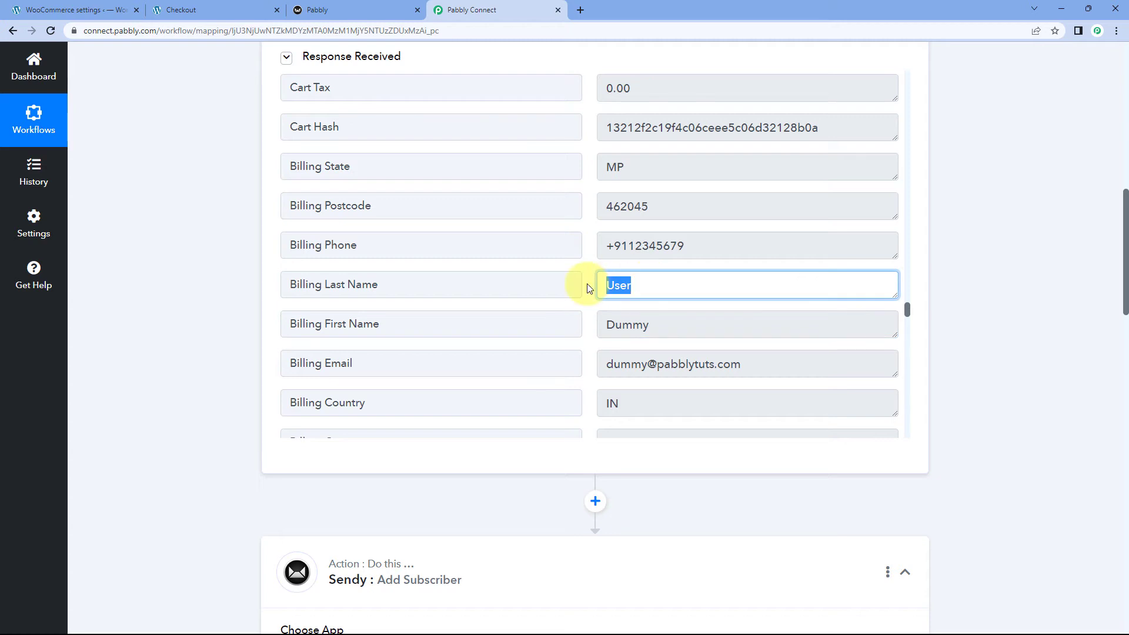
click(588, 288)
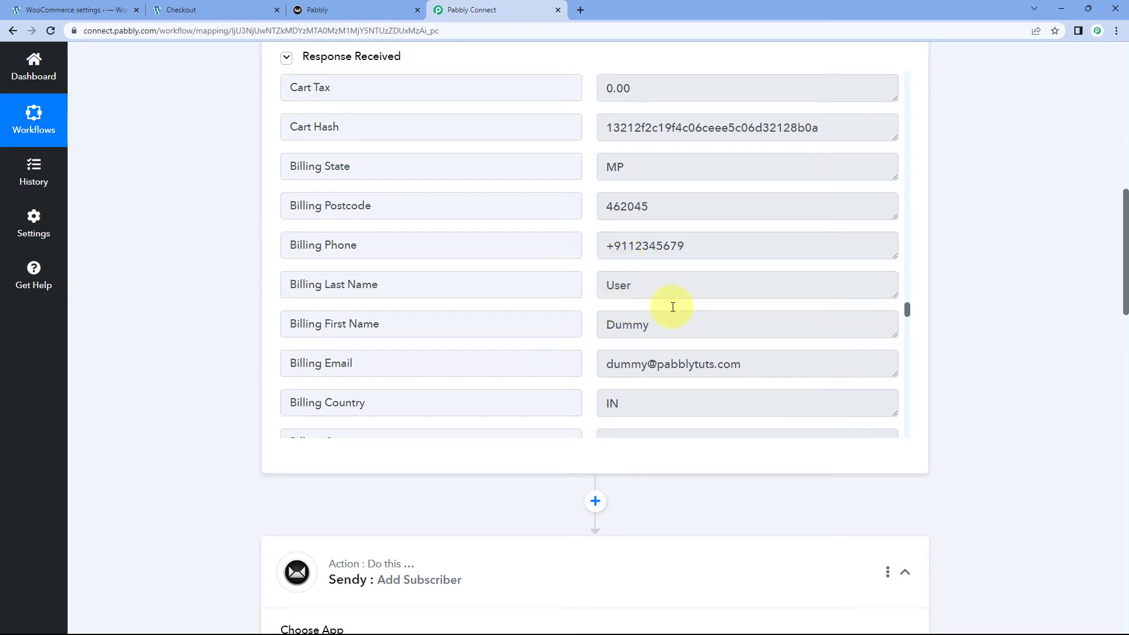
drag(657, 324, 590, 290)
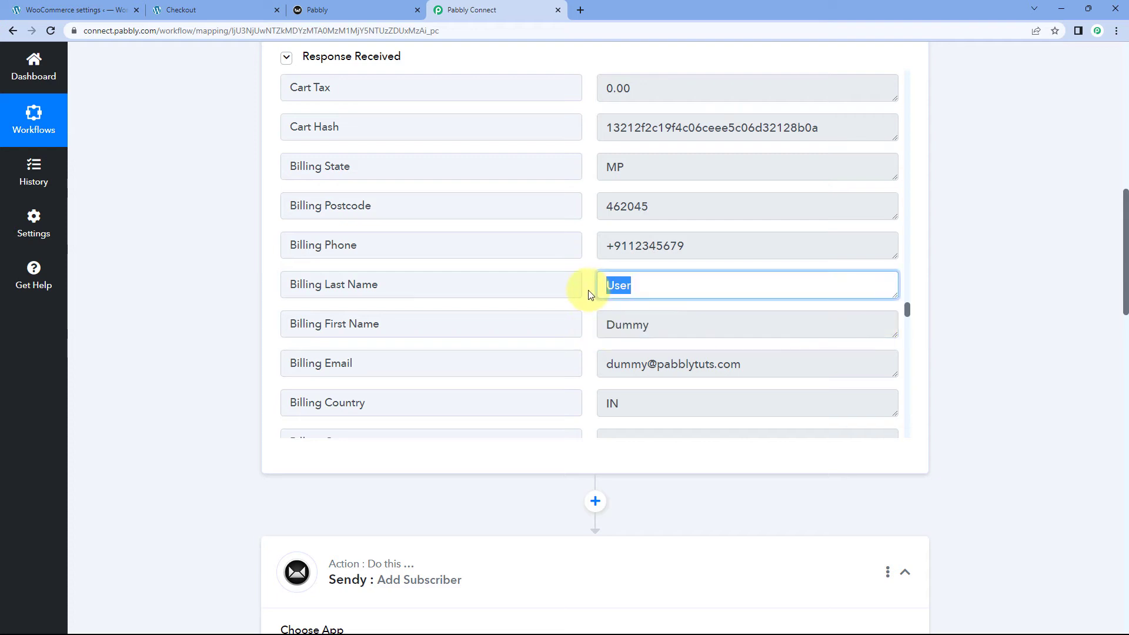
click(590, 289)
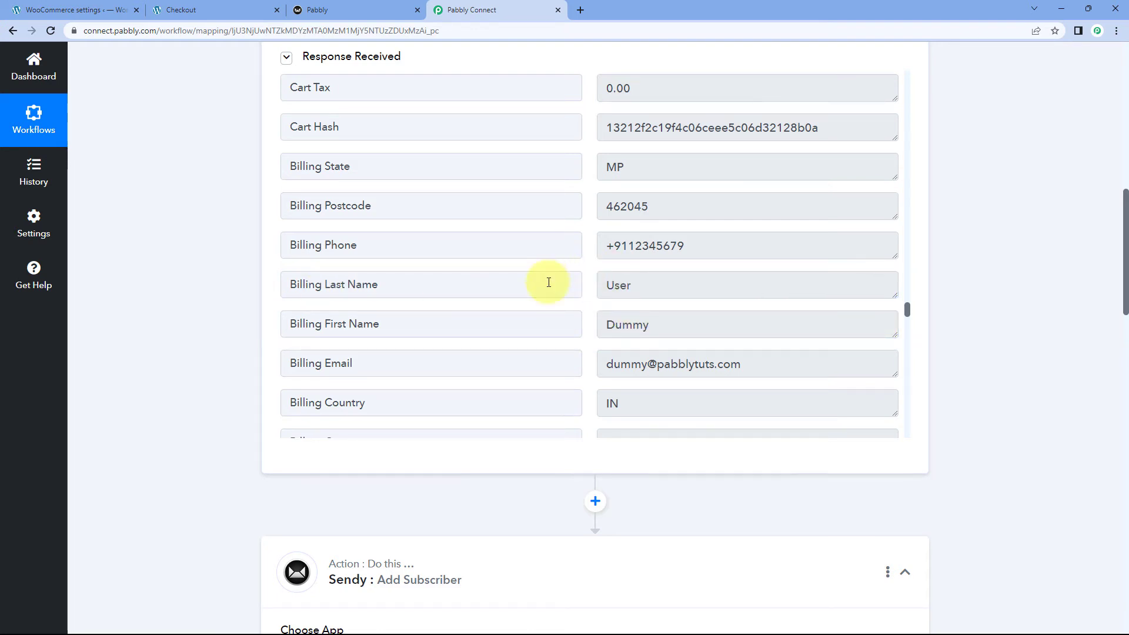
Map the subscriber's Name to Billing First Name from the WooCommerce New Order Created step
scroll(206, 324, down, 12)
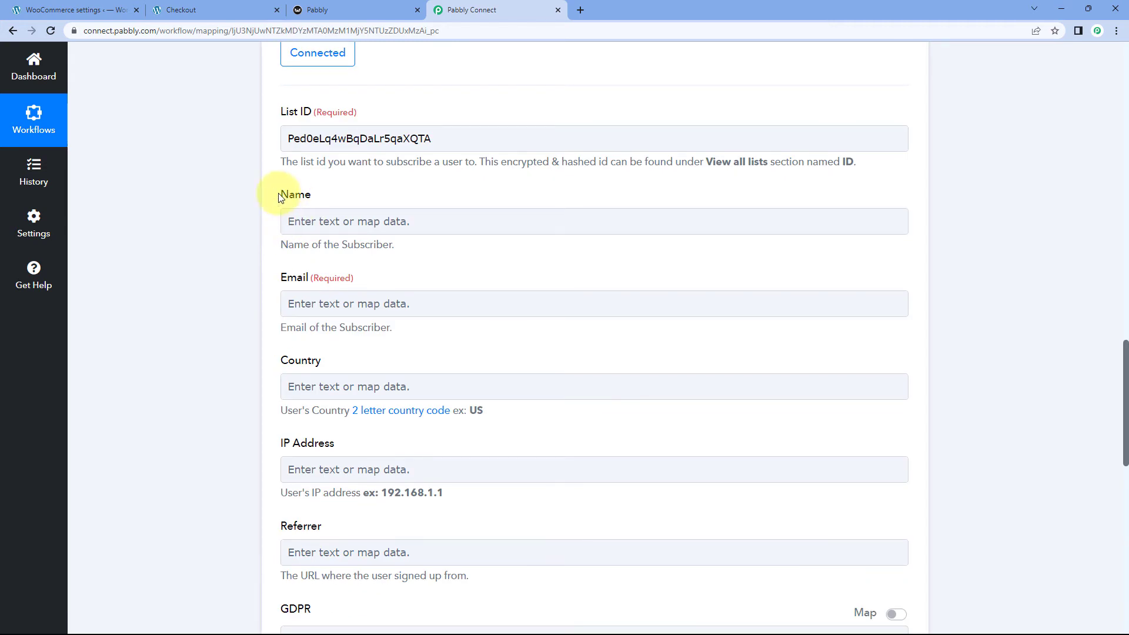
click(306, 219)
scroll(253, 214, down, 1)
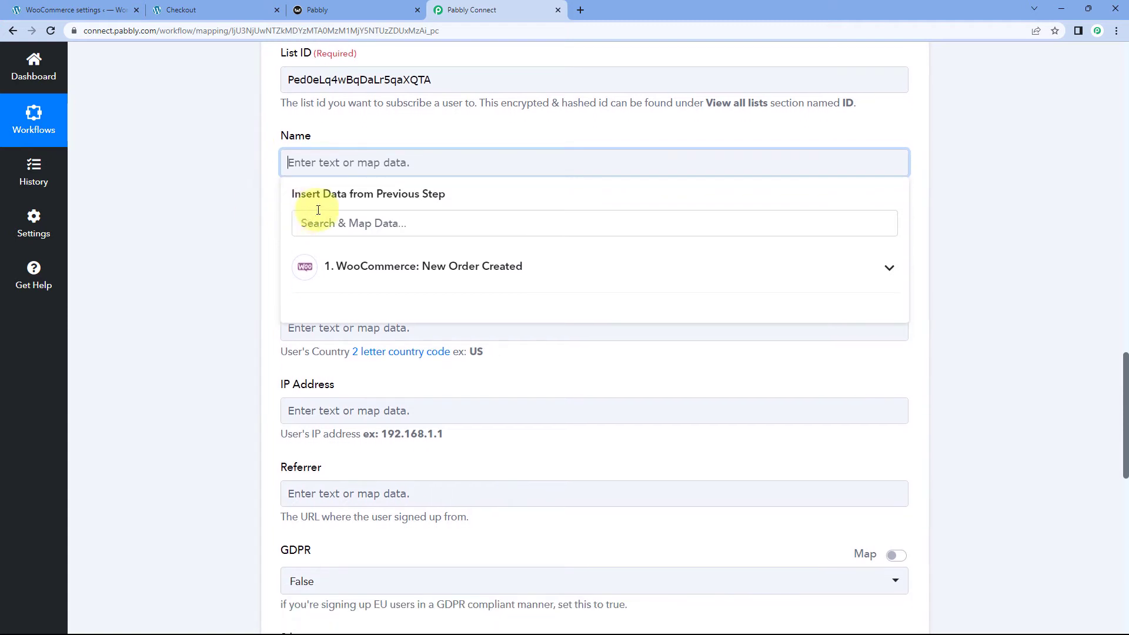
click(402, 268)
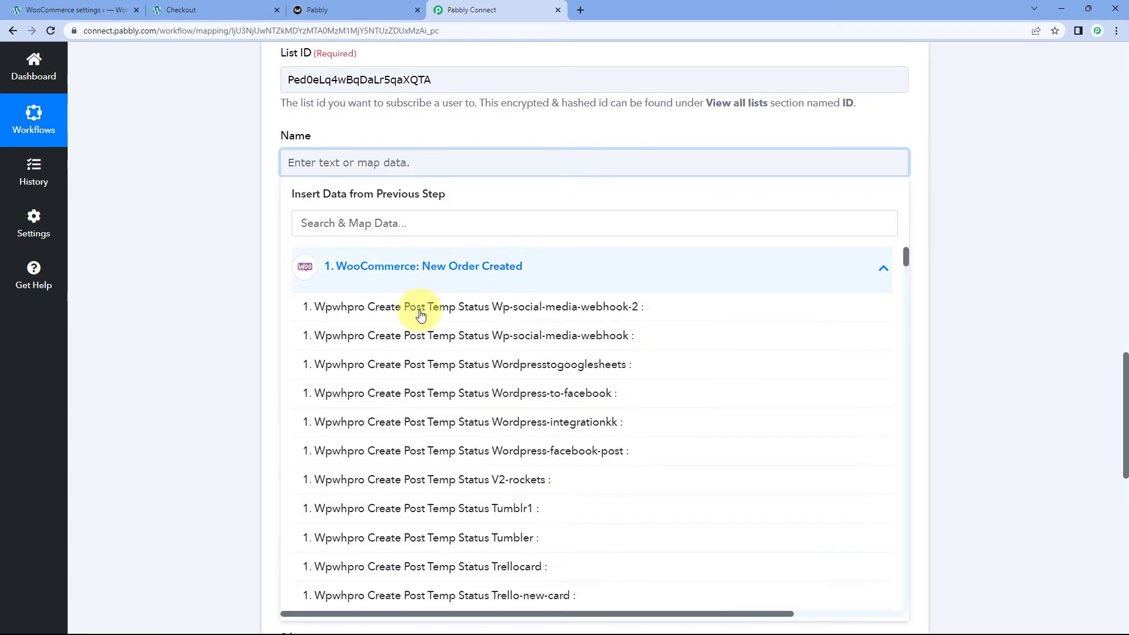
scroll(377, 309, down, 10)
scroll(478, 317, down, 15)
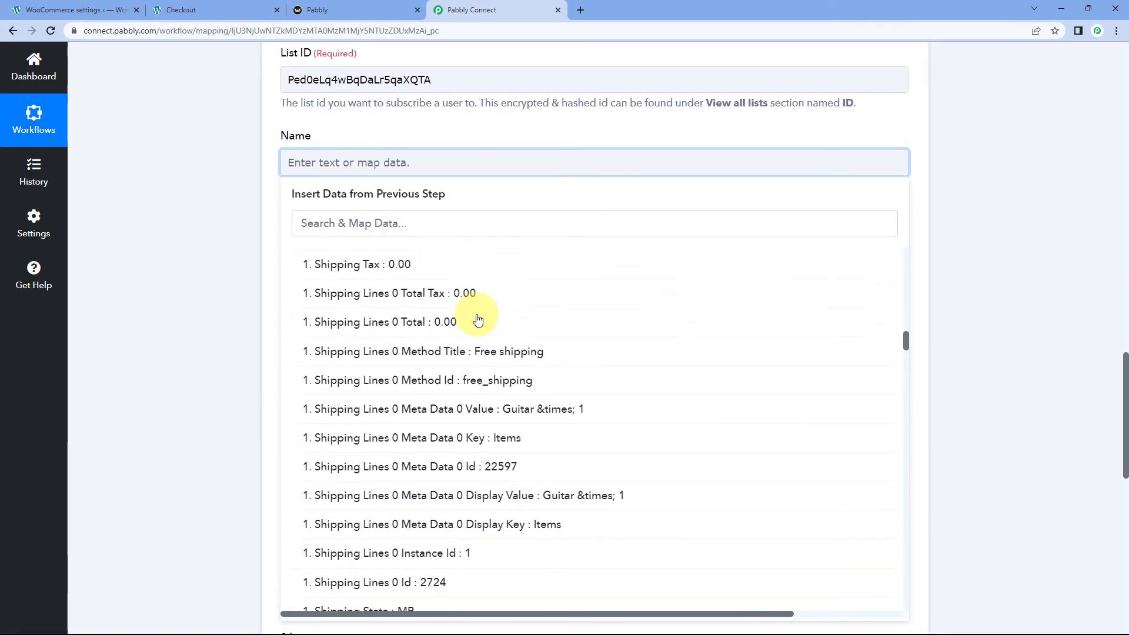
scroll(477, 325, down, 5)
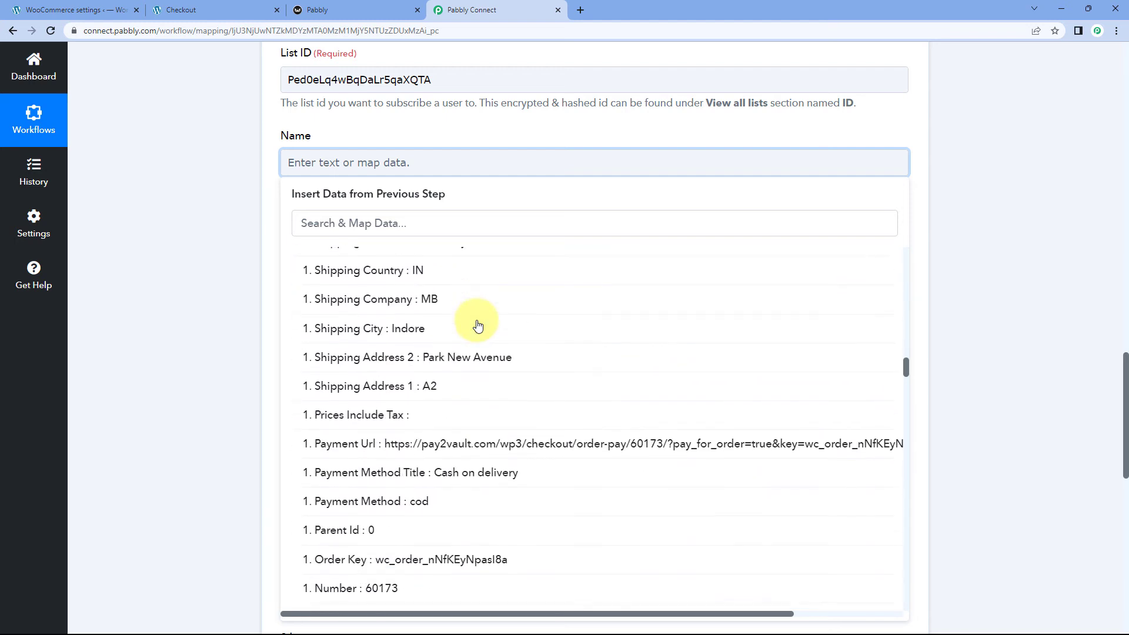
scroll(477, 325, up, 1)
scroll(478, 326, down, 6)
scroll(477, 325, down, 20)
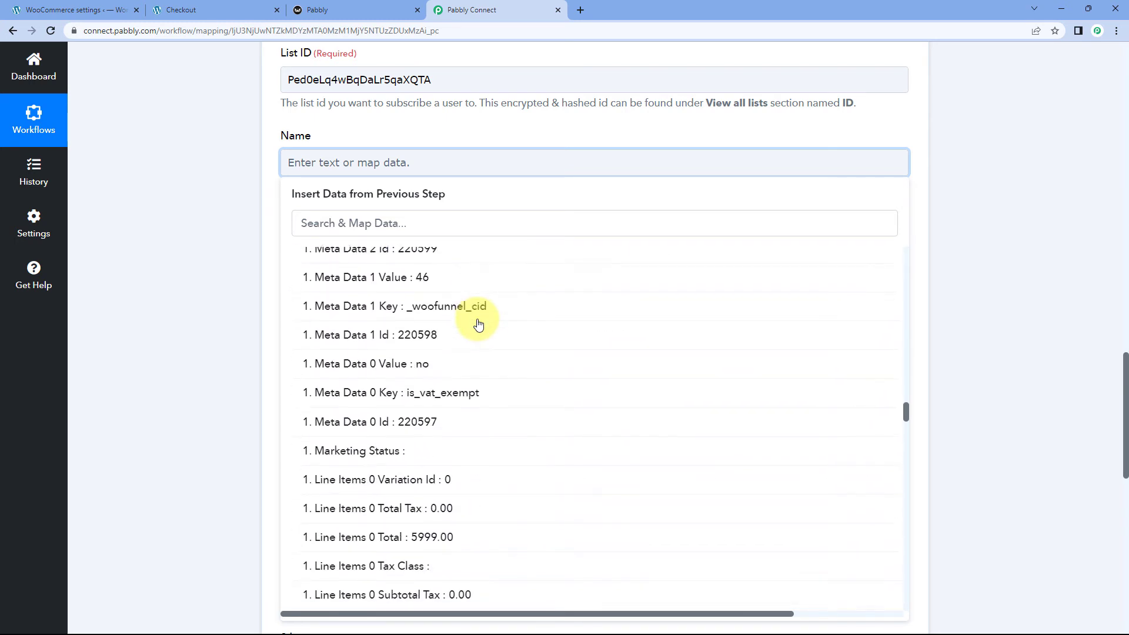
scroll(478, 323, down, 12)
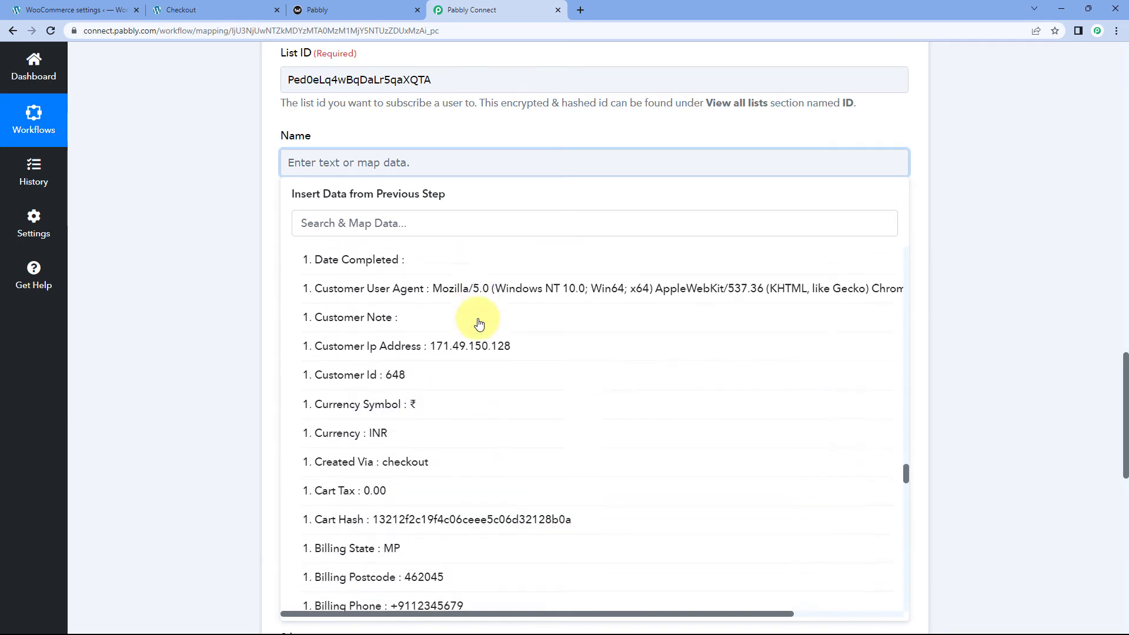
scroll(480, 323, down, 3)
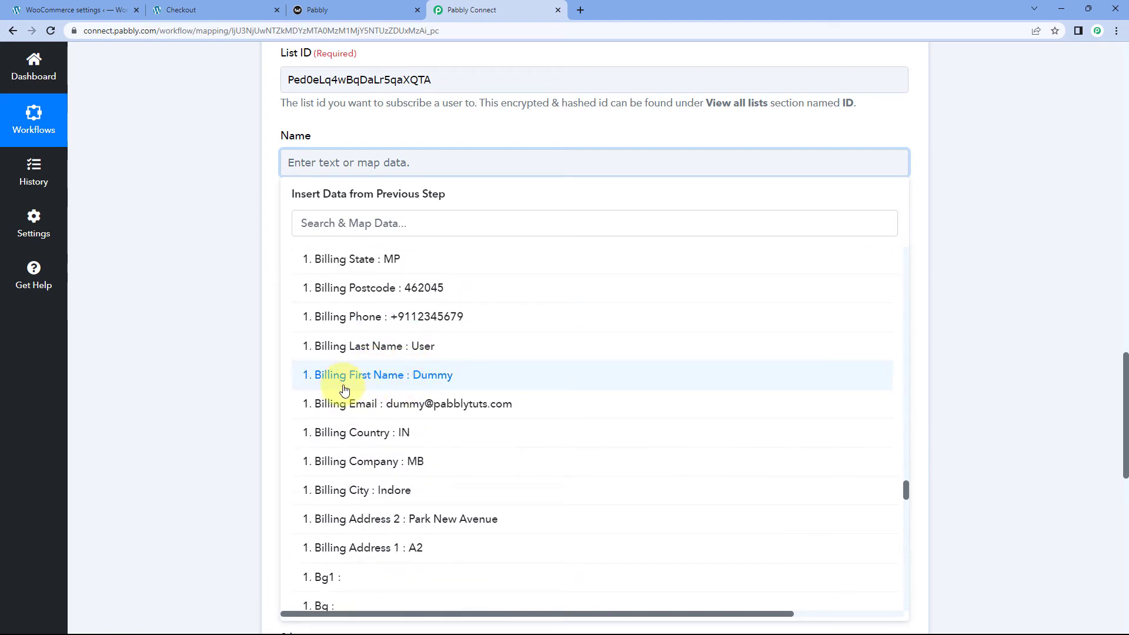
click(398, 376)
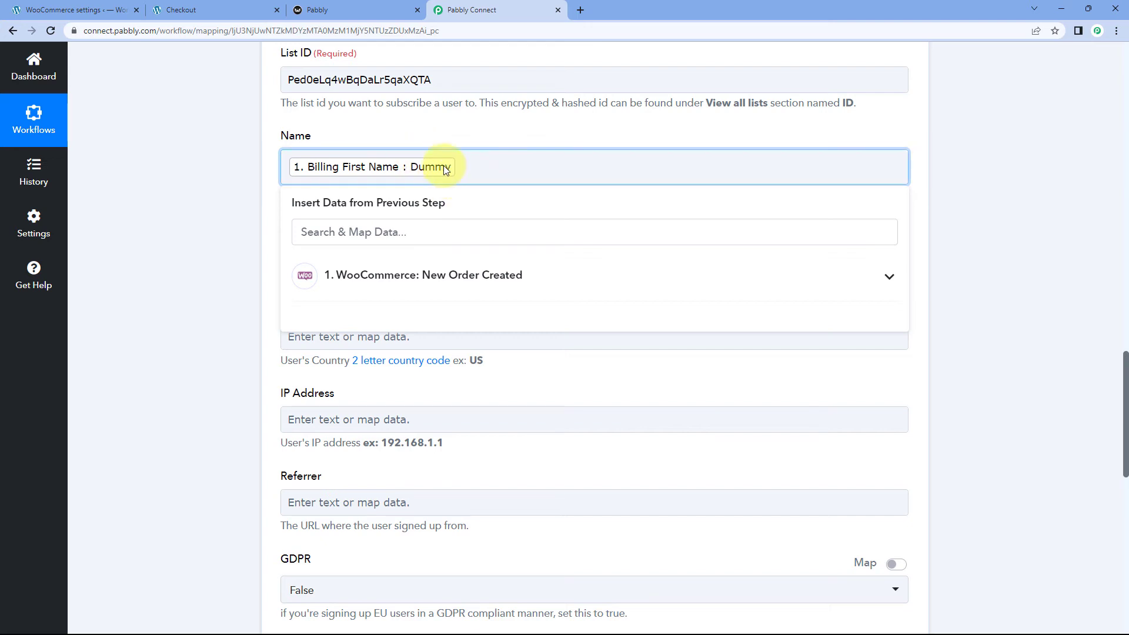
Search the WooCommerce order data for the customer's last name and add Billing Last Name to the Name mapping
click(429, 276)
click(413, 234)
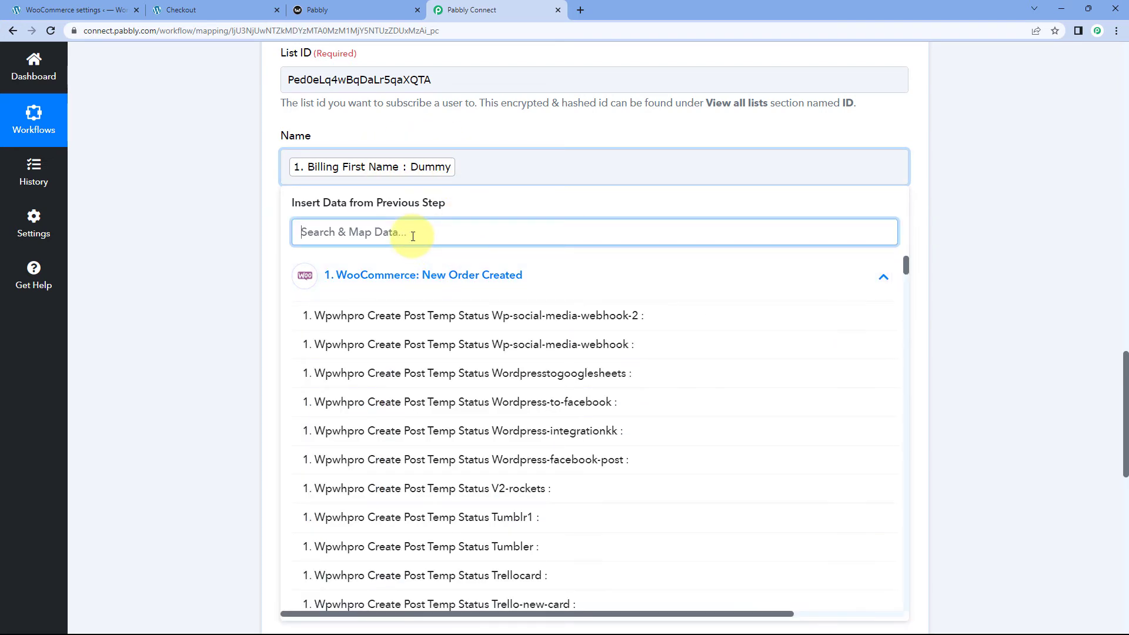
text(User)
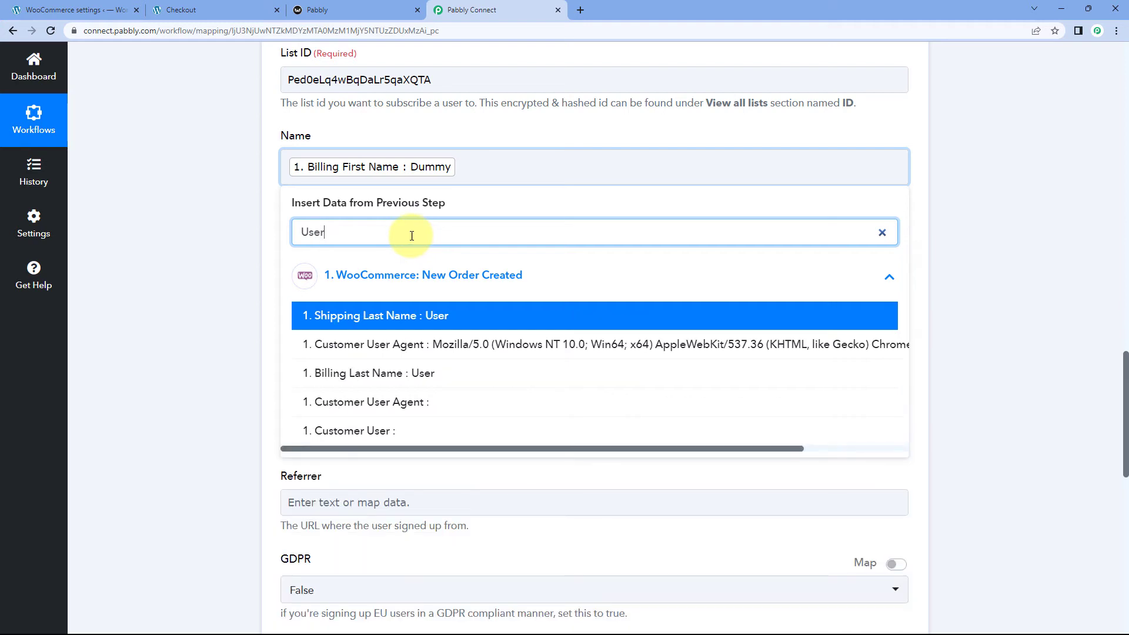
click(385, 374)
click(526, 136)
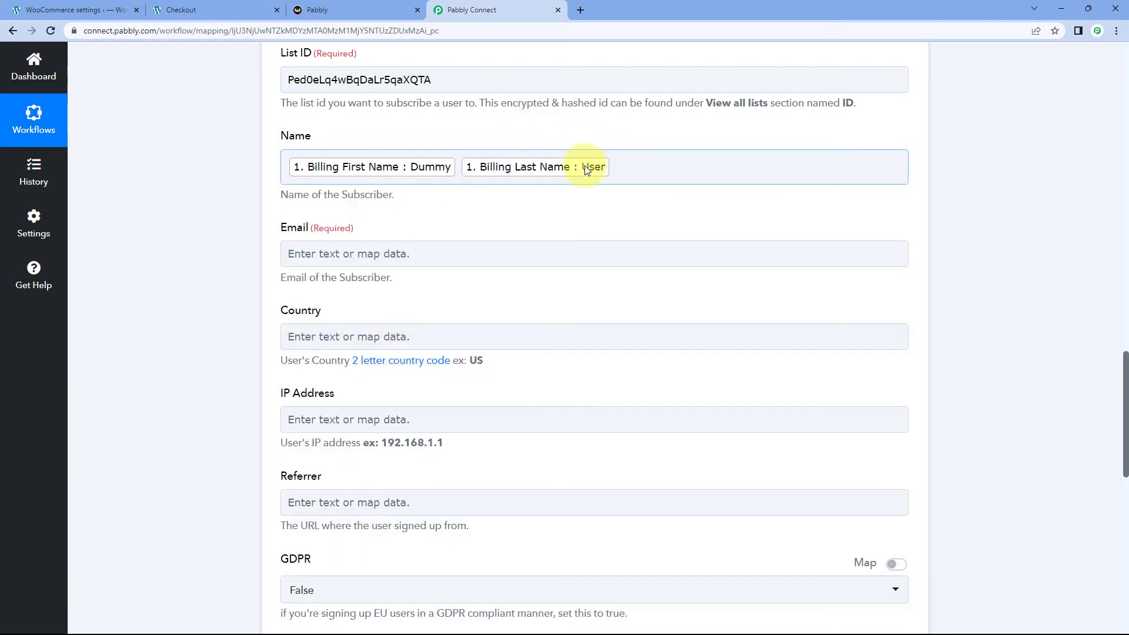
Switch to the WooCommerce checkout page and review the received order's details and billing address
click(172, 5)
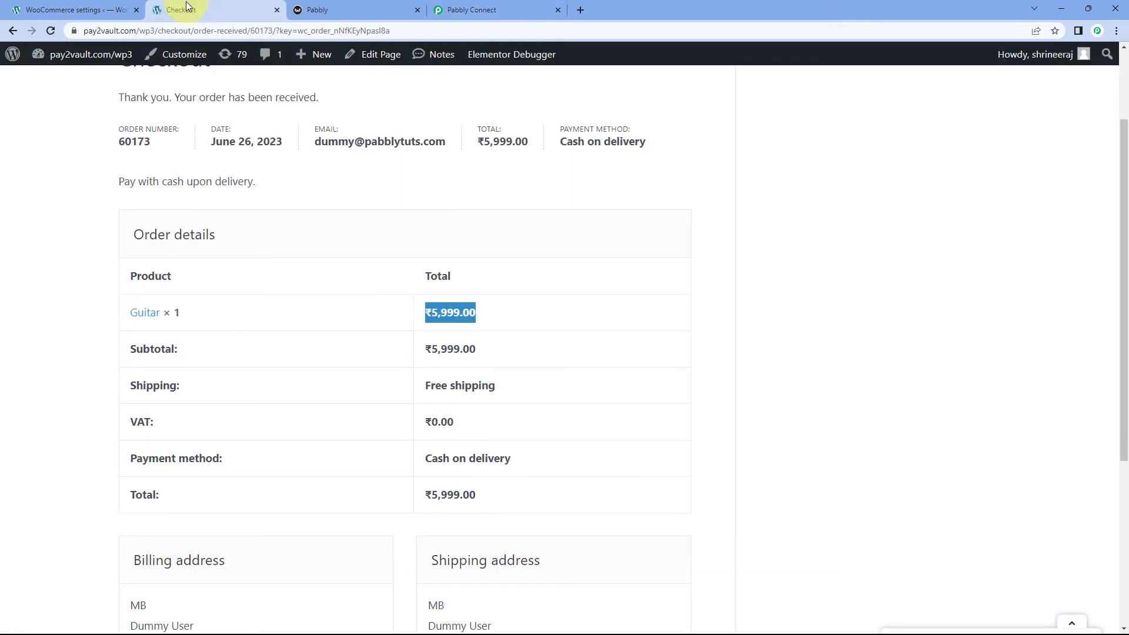
click(322, 229)
scroll(314, 247, down, 3)
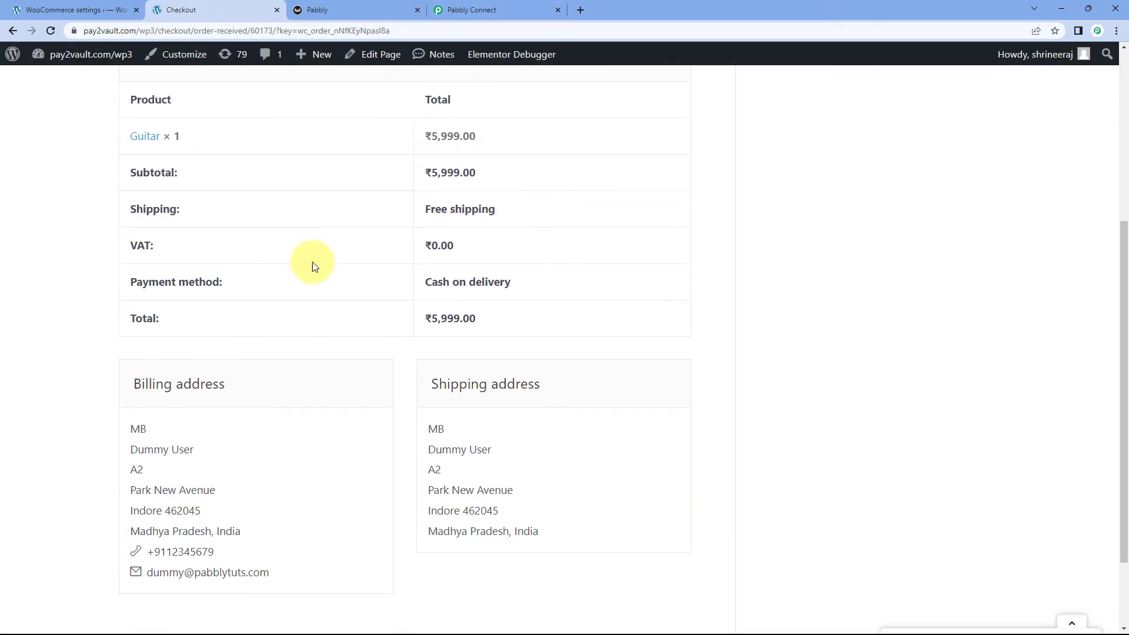
scroll(315, 260, up, 3)
scroll(317, 222, up, 1)
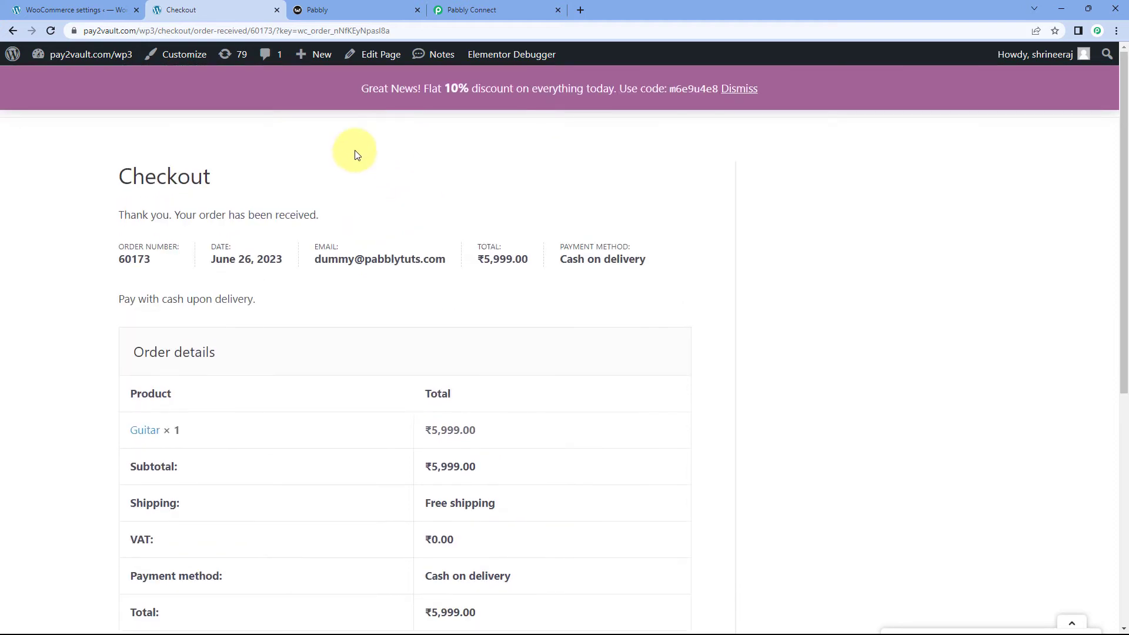
Back in Pabbly Connect, search the WooCommerce order data for Email and map the subscriber's Email to Billing Email
click(506, 7)
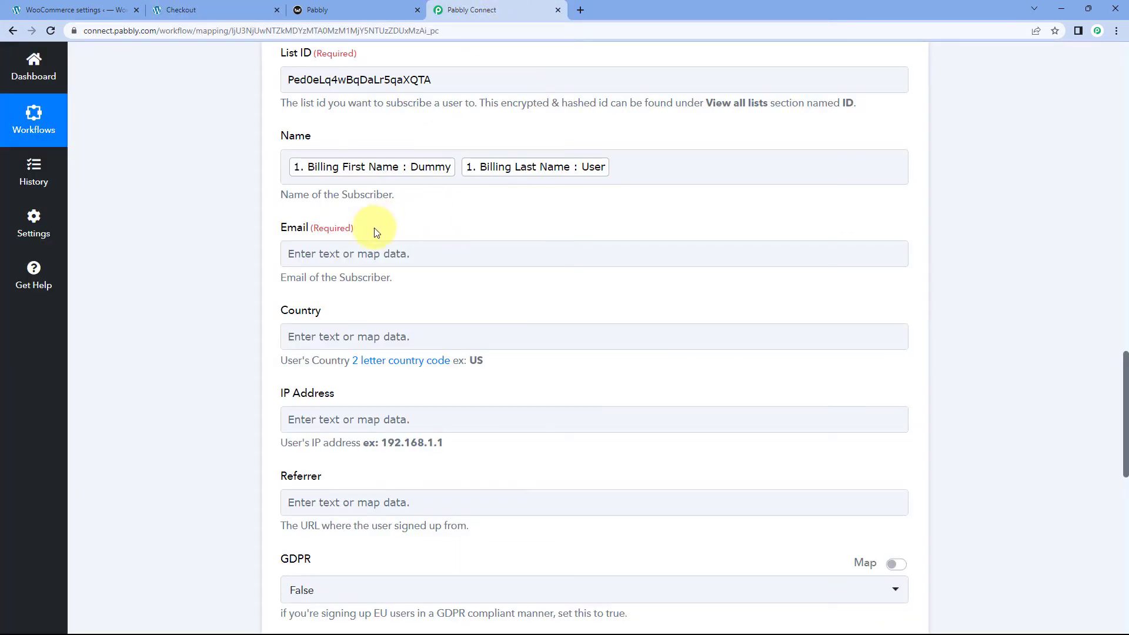
scroll(377, 212, down, 1)
click(355, 196)
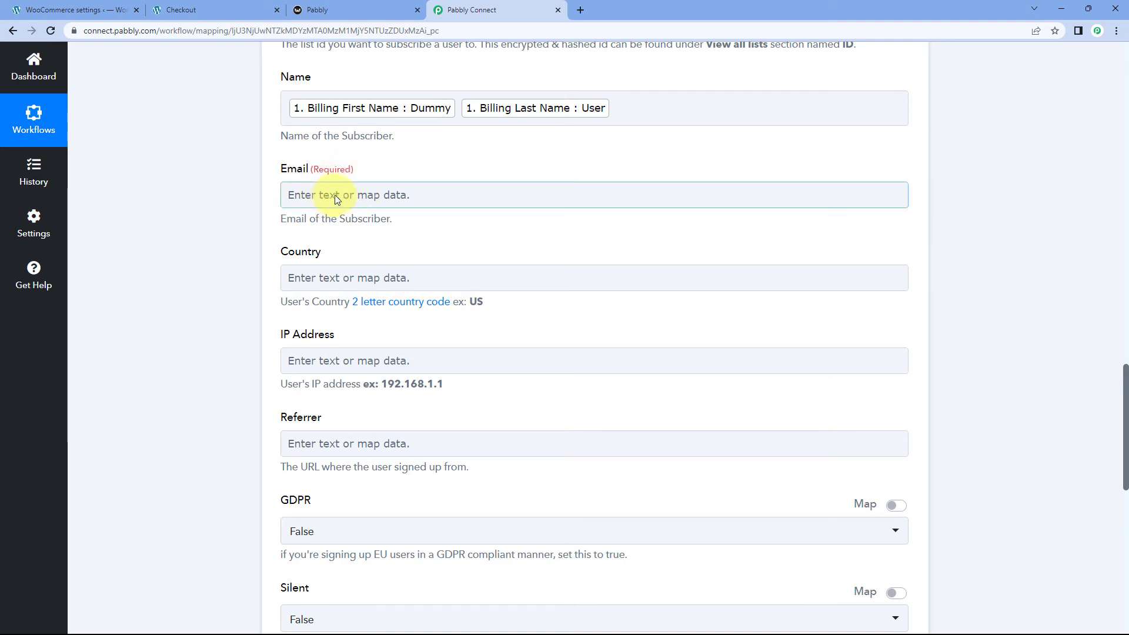
click(334, 195)
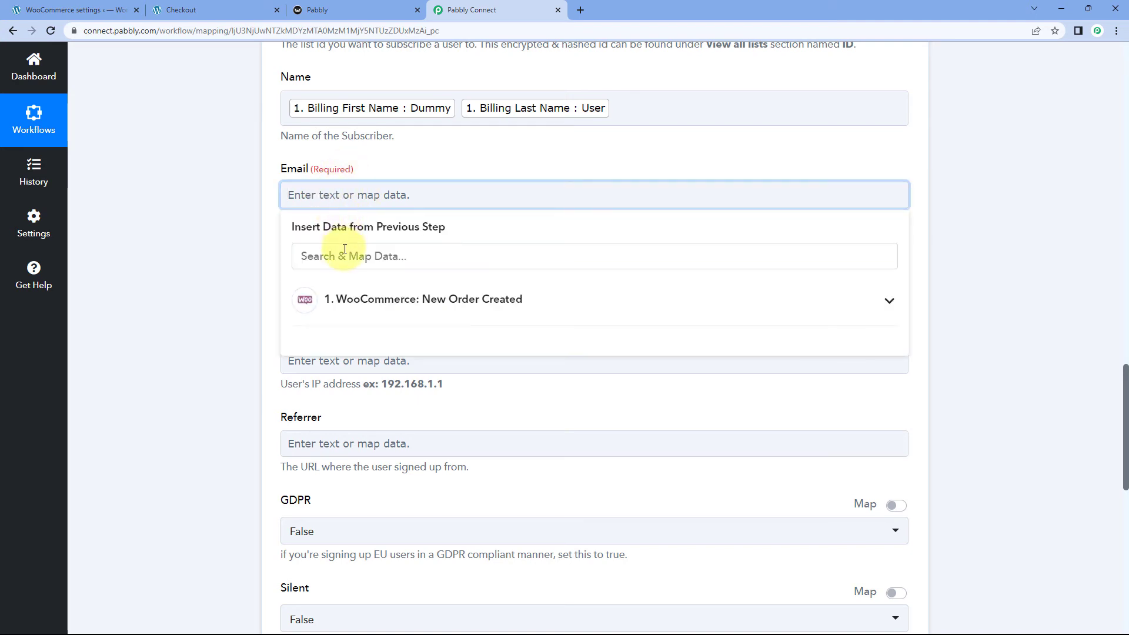
click(373, 295)
text(E)
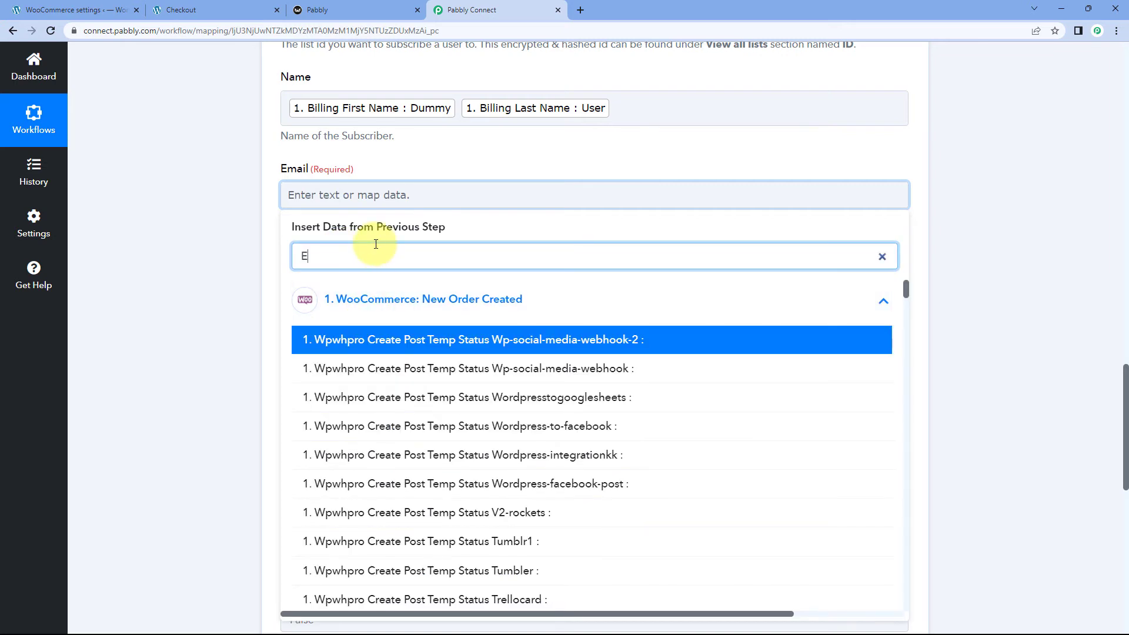
text(mail)
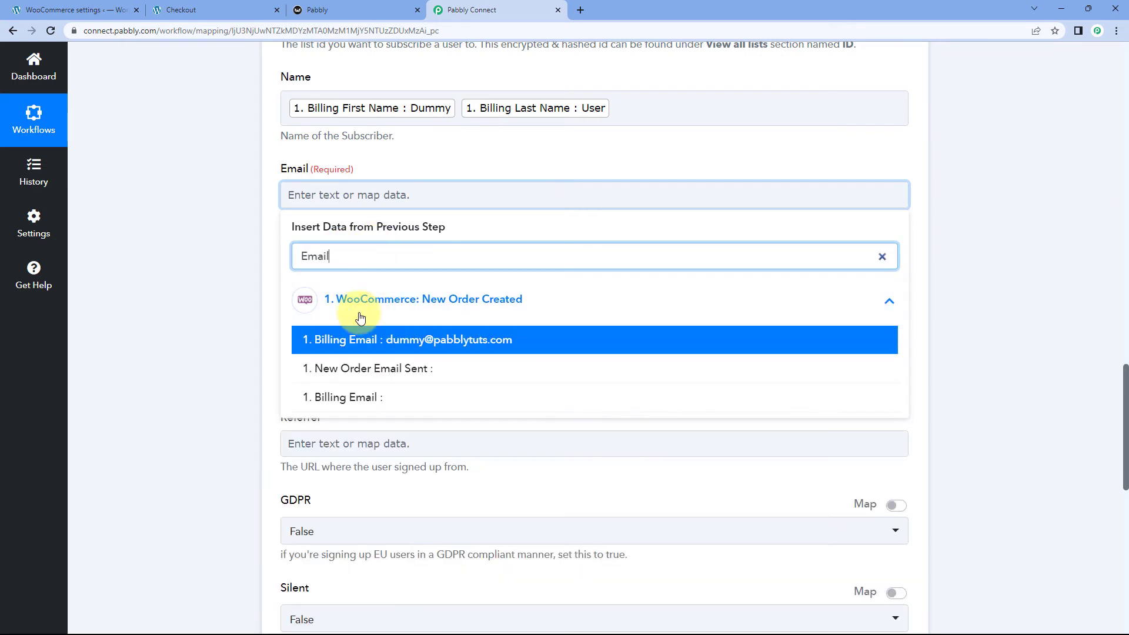
click(389, 345)
click(226, 262)
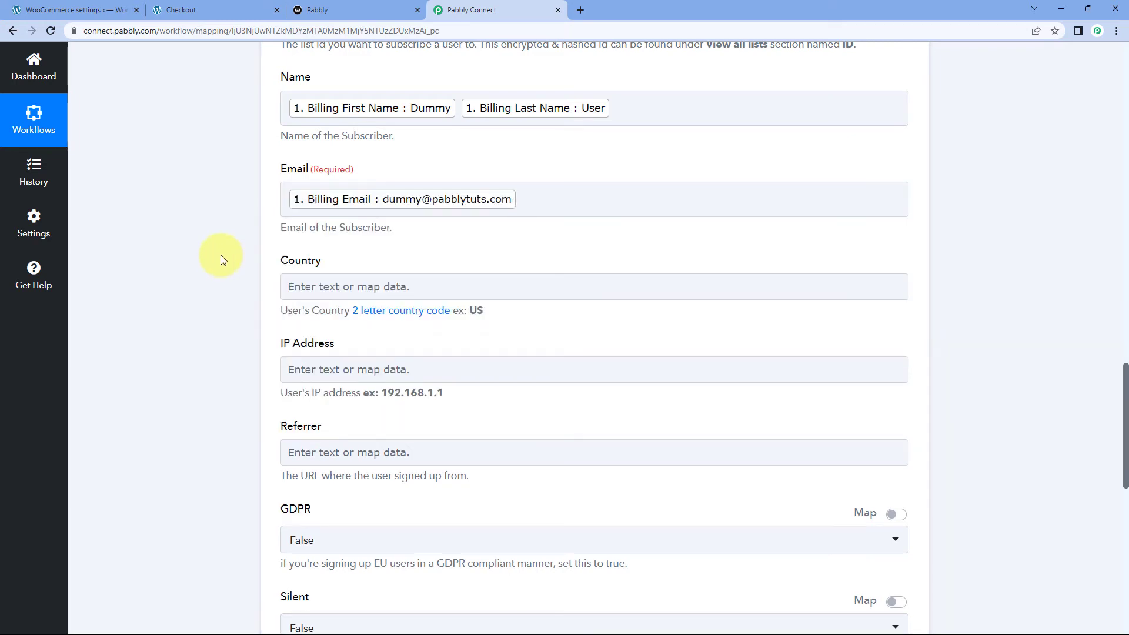
Open the WooCommerce order data for mapping in the subscriber's Country field
scroll(223, 260, down, 1)
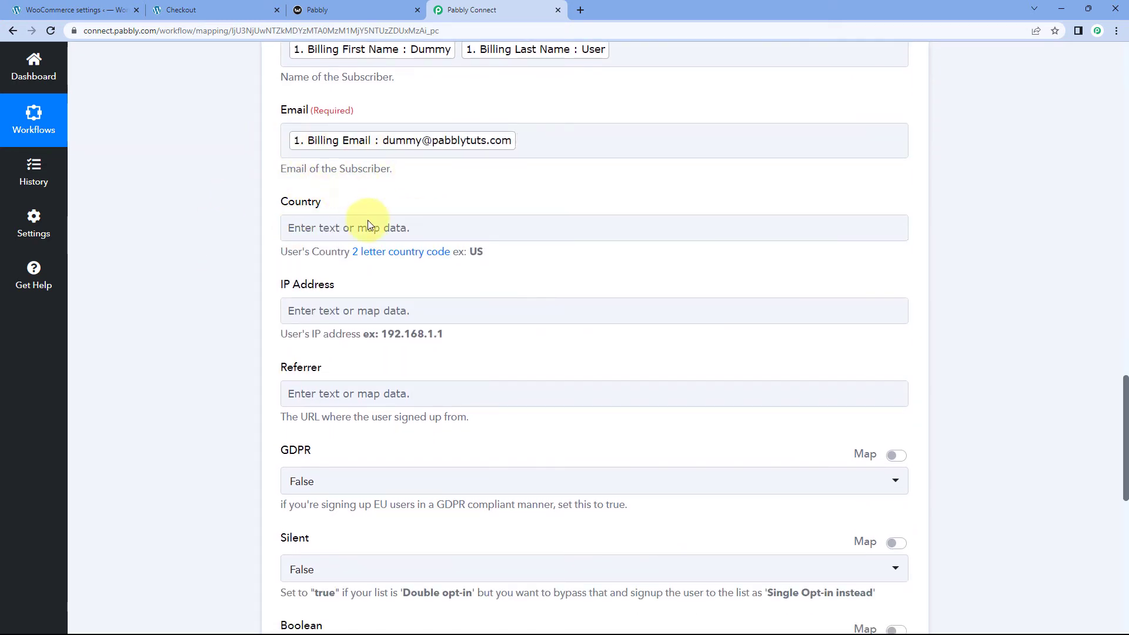
click(325, 229)
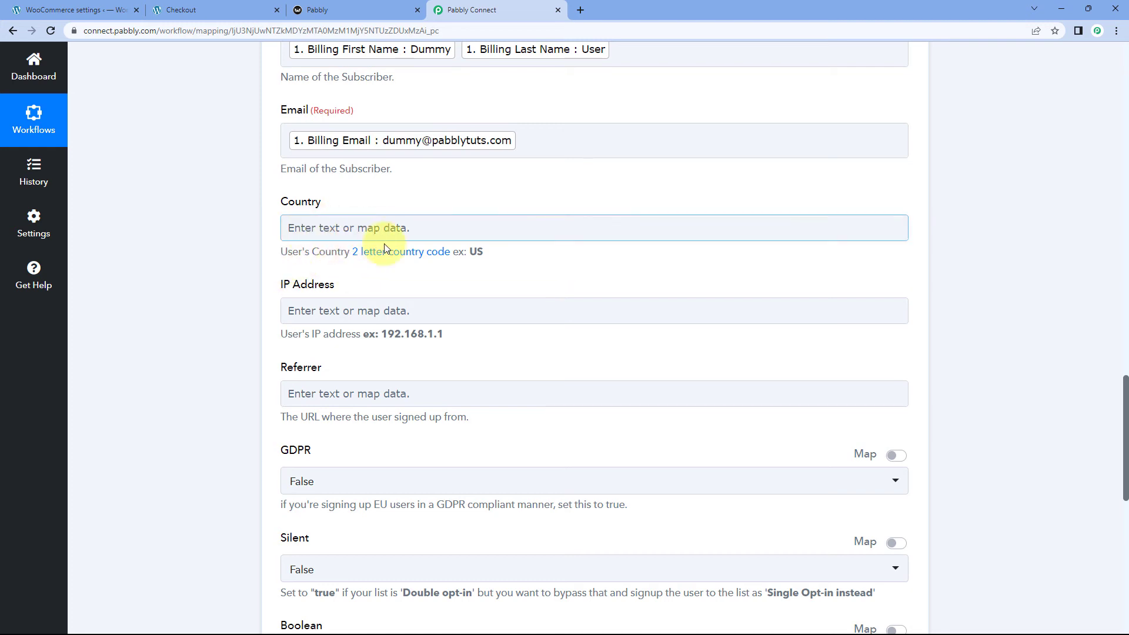
click(355, 234)
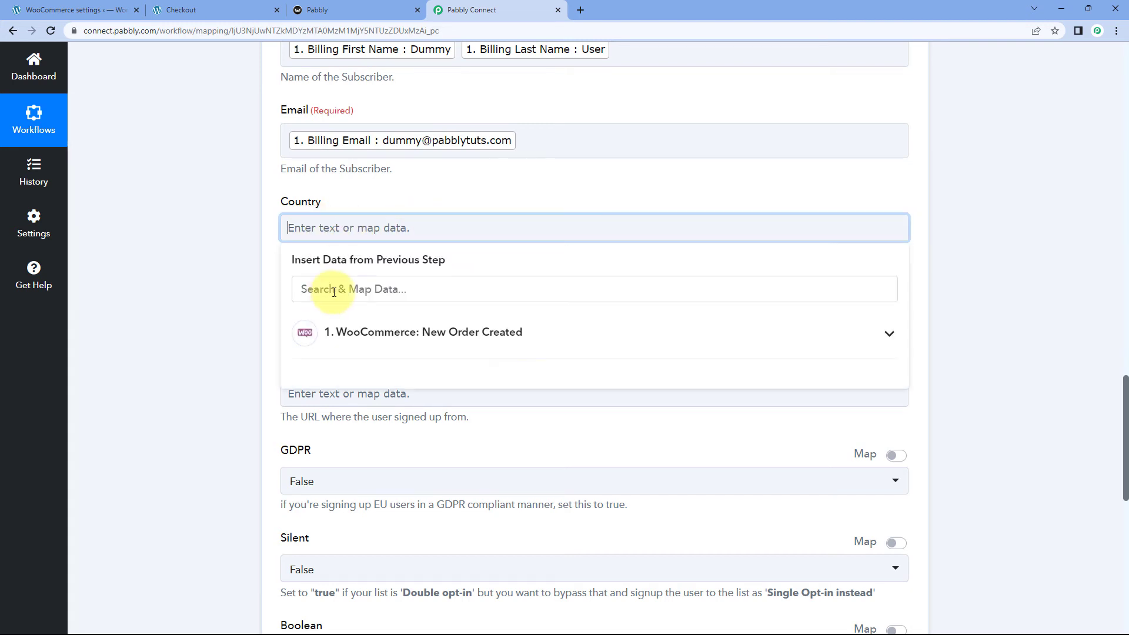
click(322, 290)
text(cur)
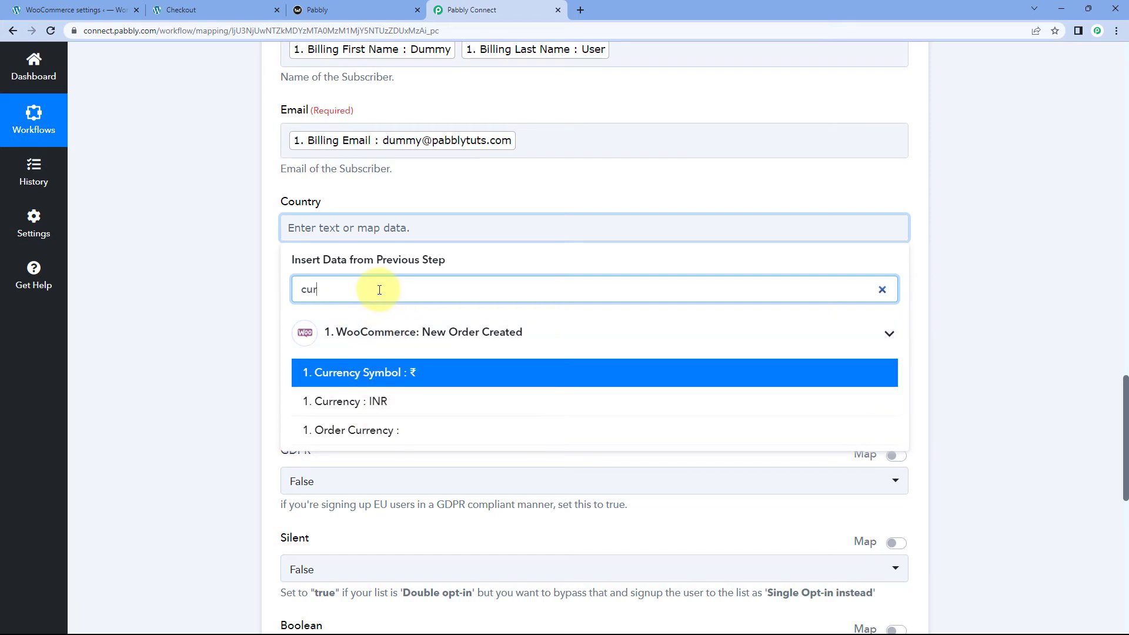
key(BackSpace)
key(BackSpace)
key(BackSpace)
Find Billing Country in the full list of WooCommerce order data and map it to the subscriber's Country
scroll(433, 382, down, 10)
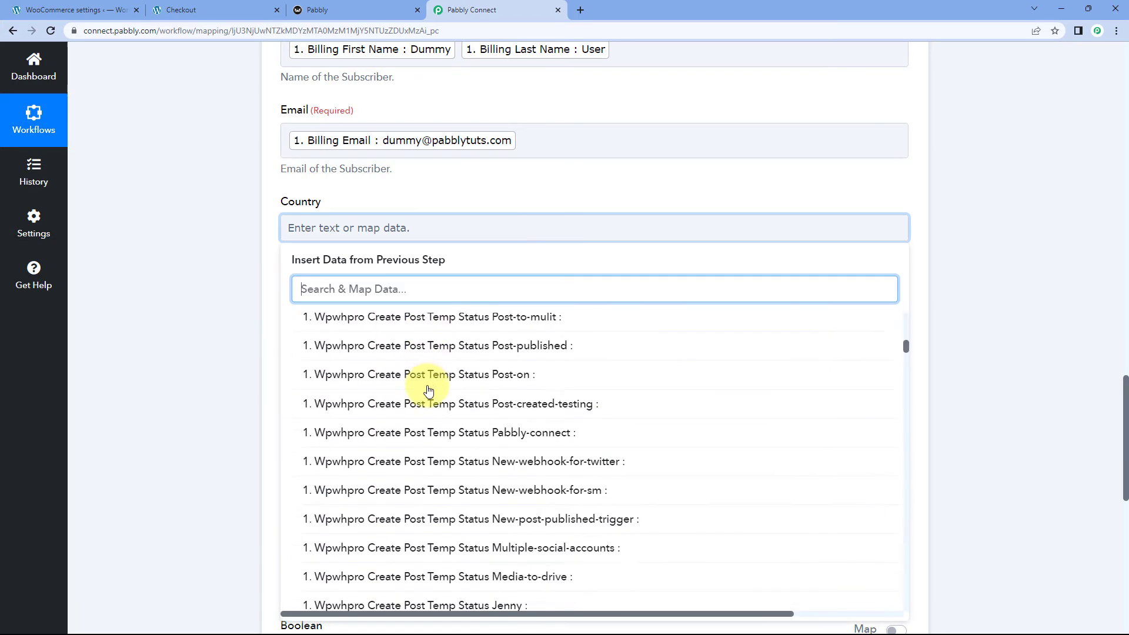
scroll(428, 390, down, 20)
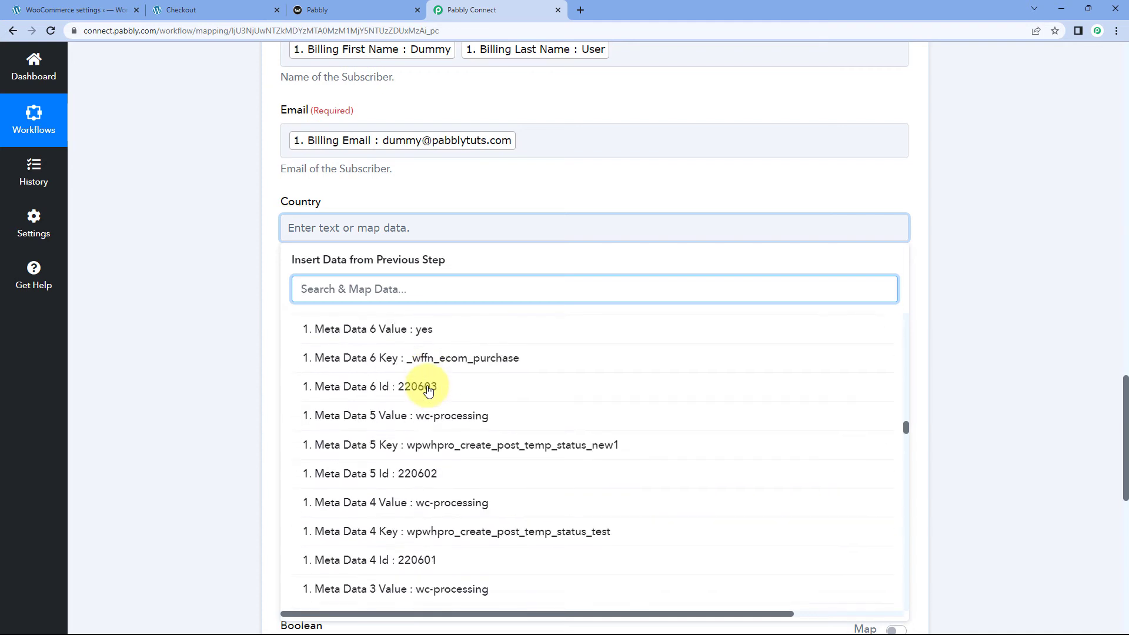
scroll(428, 390, down, 10)
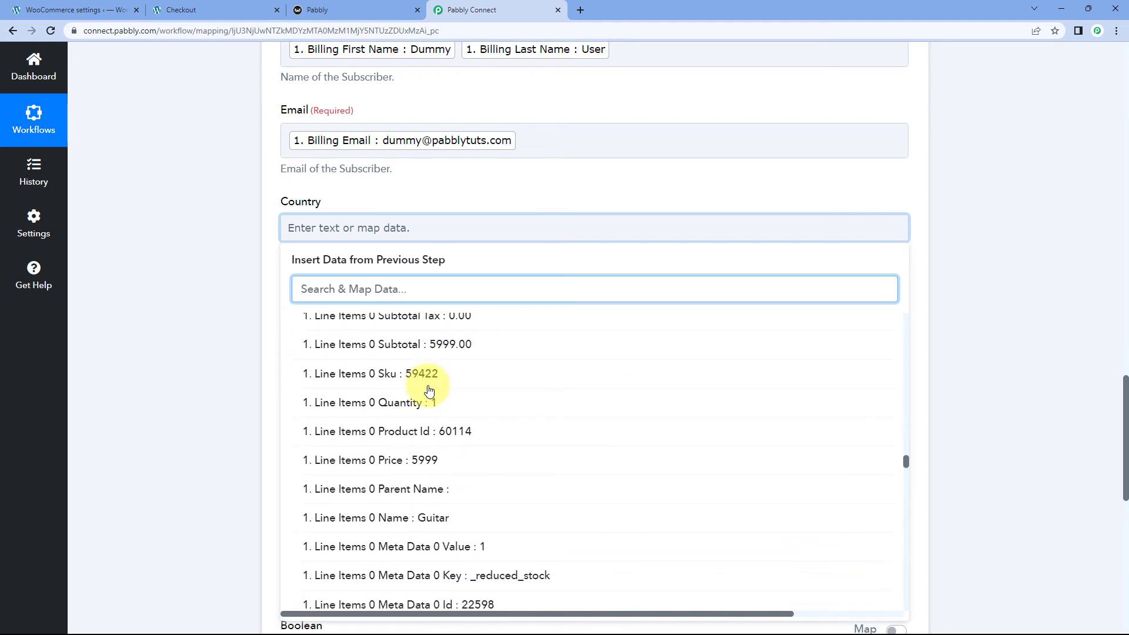
scroll(428, 391, down, 10)
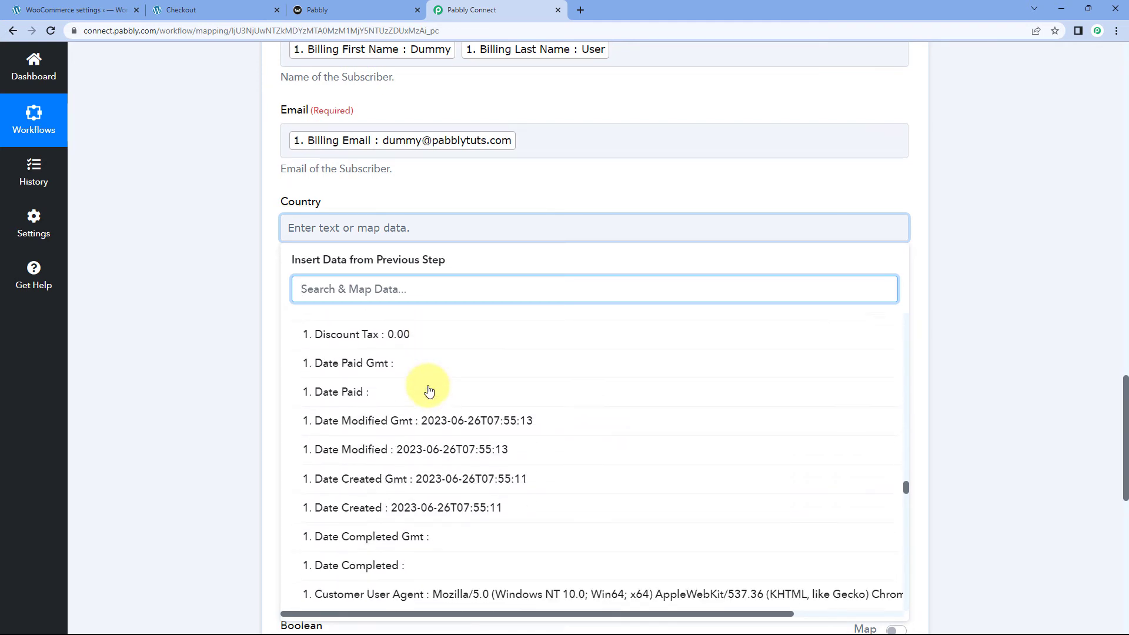
scroll(428, 391, down, 8)
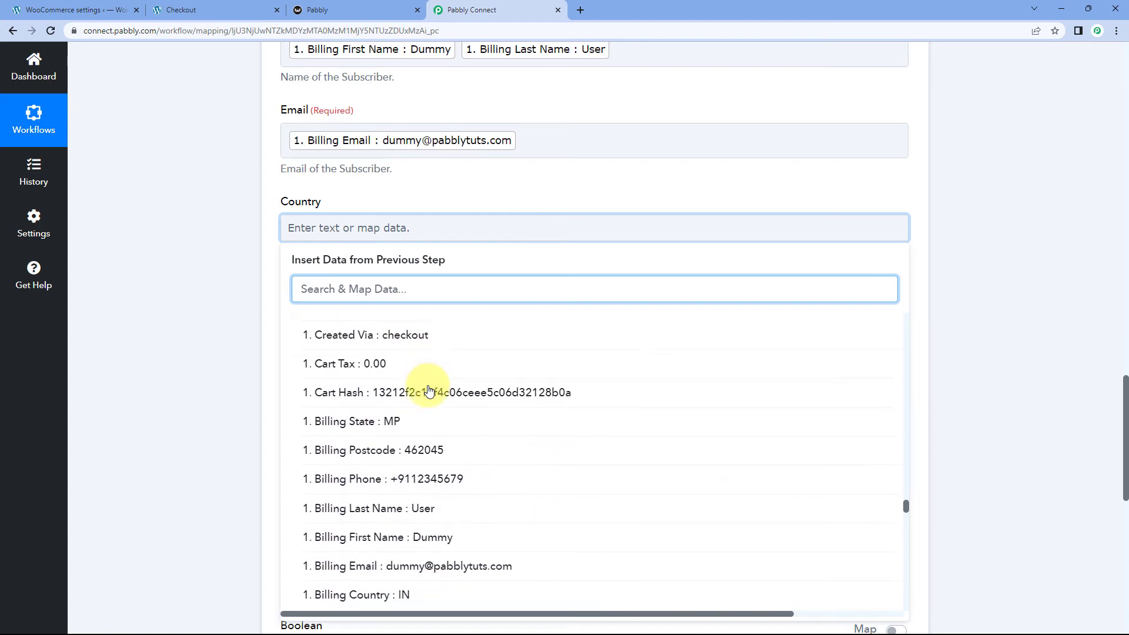
scroll(428, 390, down, 3)
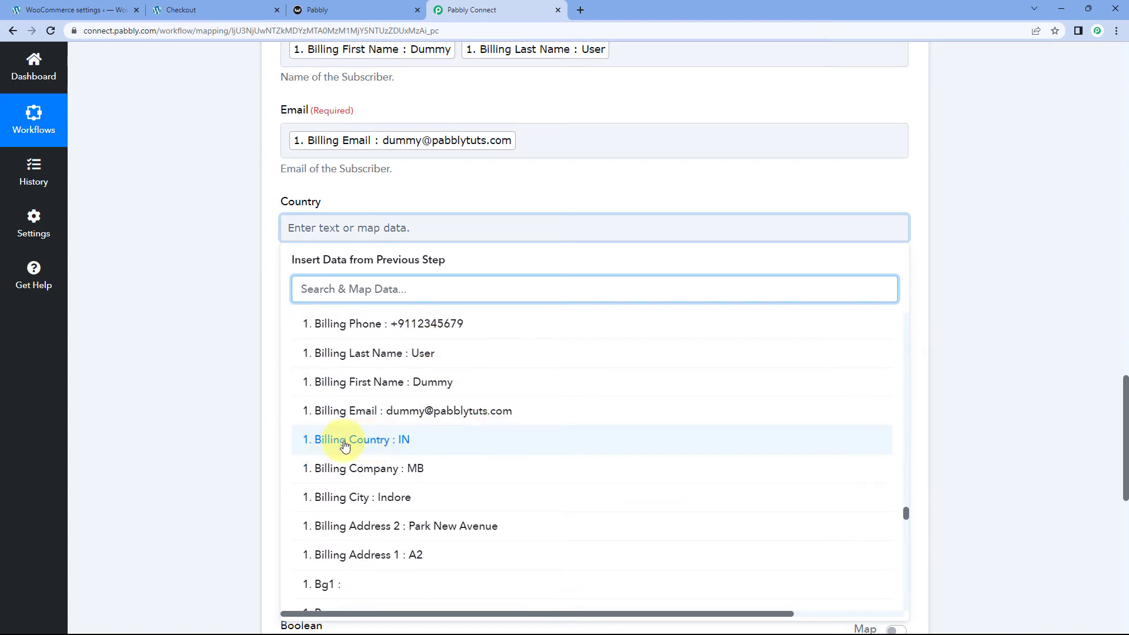
click(376, 444)
click(217, 256)
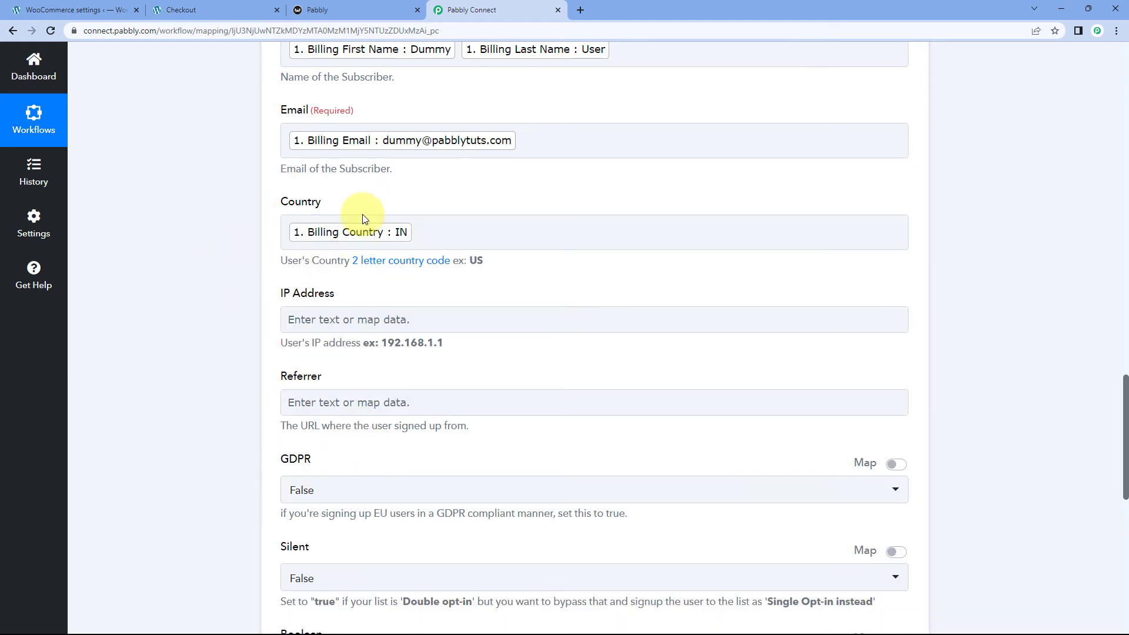
Review the remaining optional subscriber fields, then save the Add Subscriber action and send a test request
scroll(252, 203, down, 2)
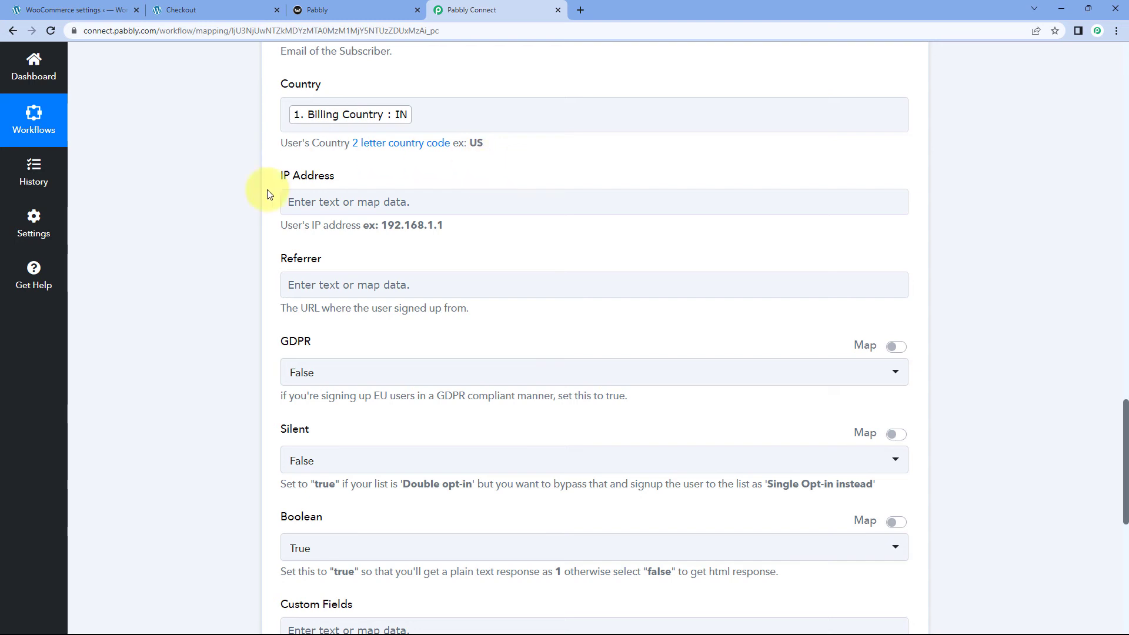
scroll(327, 276, down, 4)
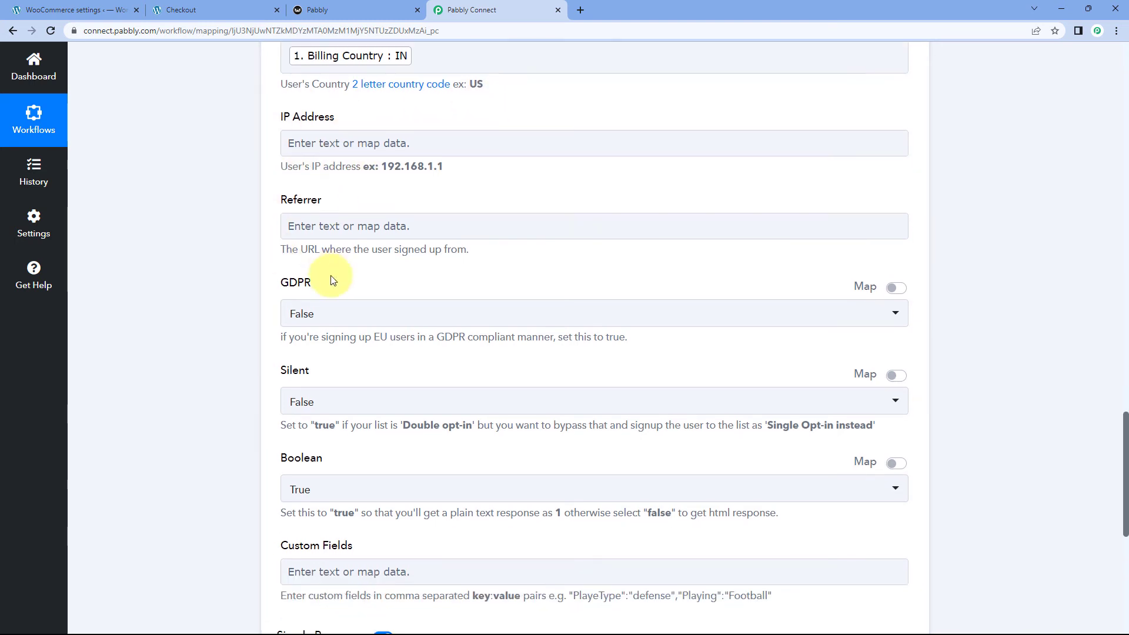
scroll(334, 327, up, 3)
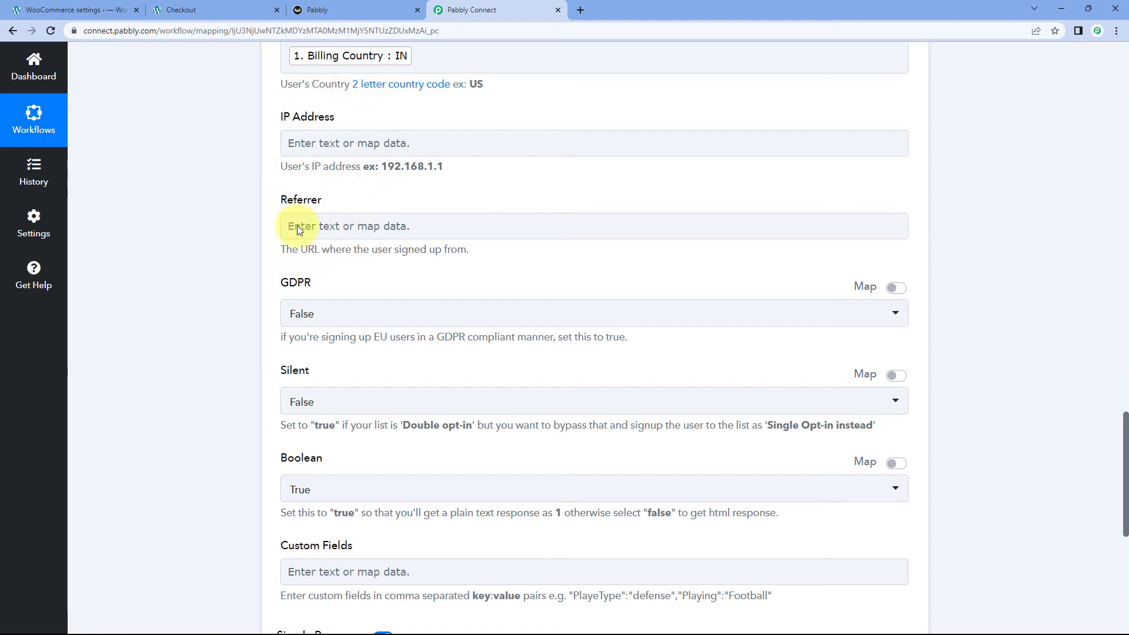
scroll(381, 289, up, 1)
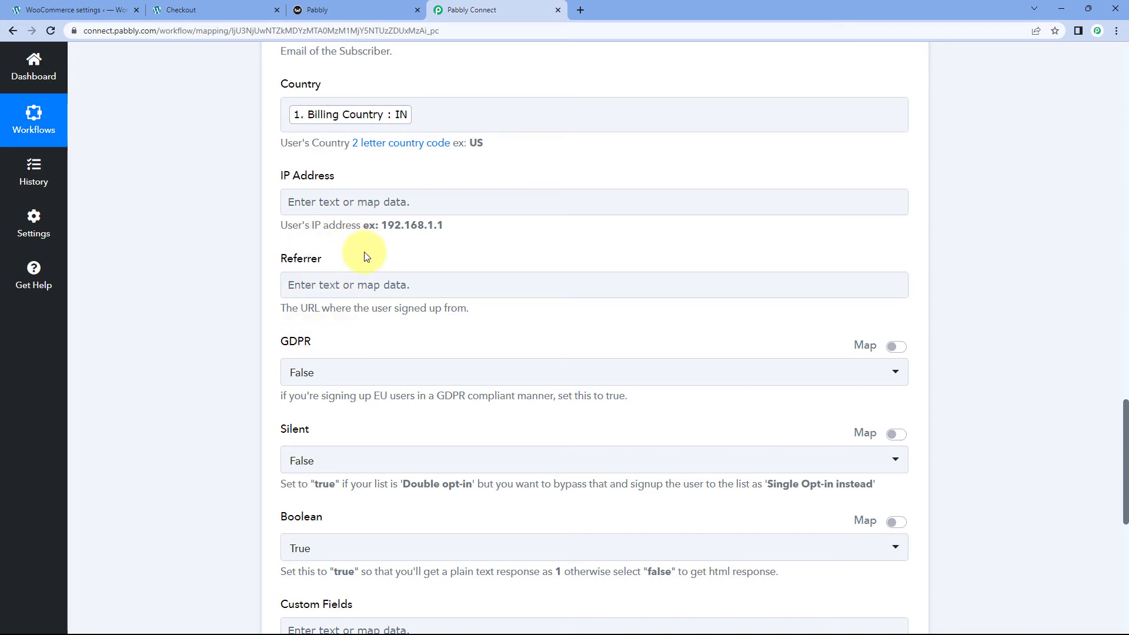
scroll(364, 257, down, 7)
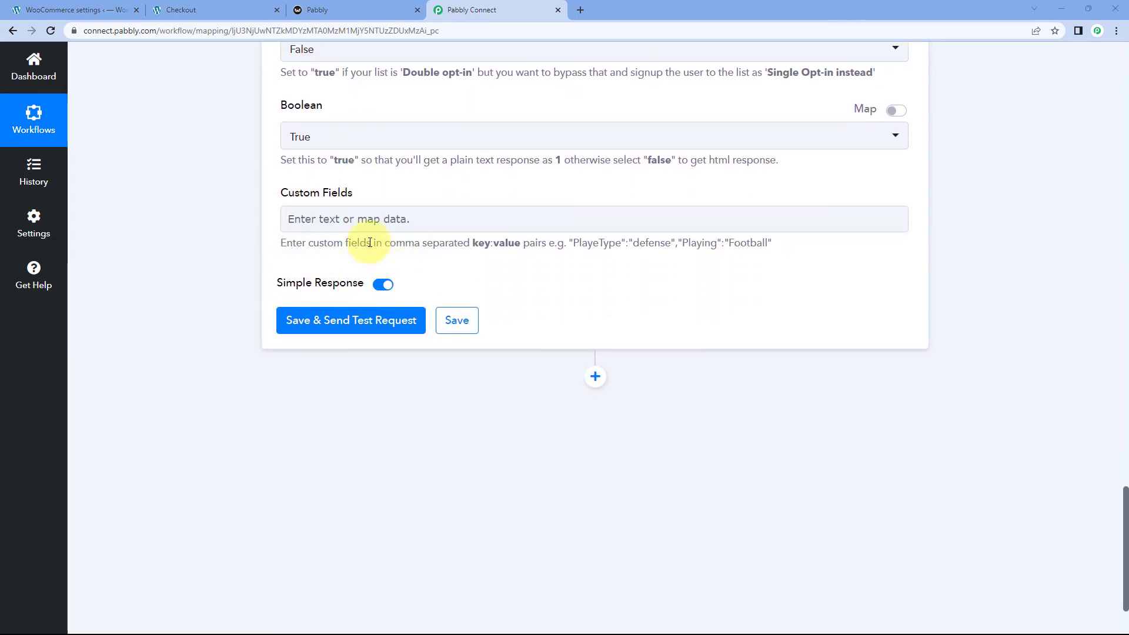
click(345, 323)
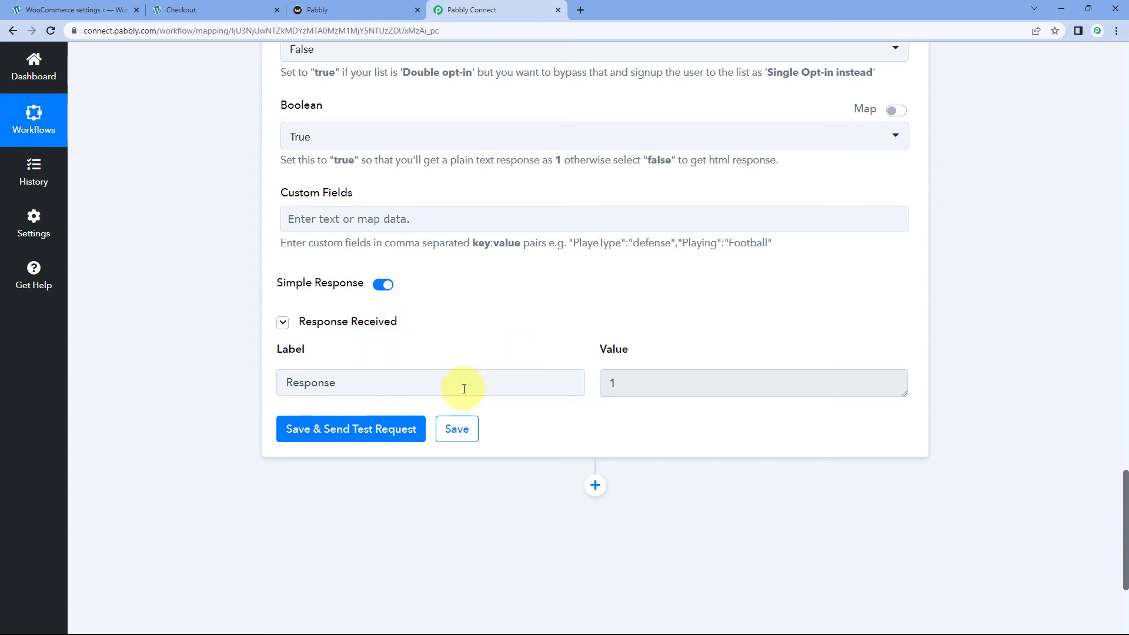
Check the test response value and compare the mapped subscriber fields with the order on the WooCommerce checkout page
drag(632, 381, 598, 381)
click(560, 330)
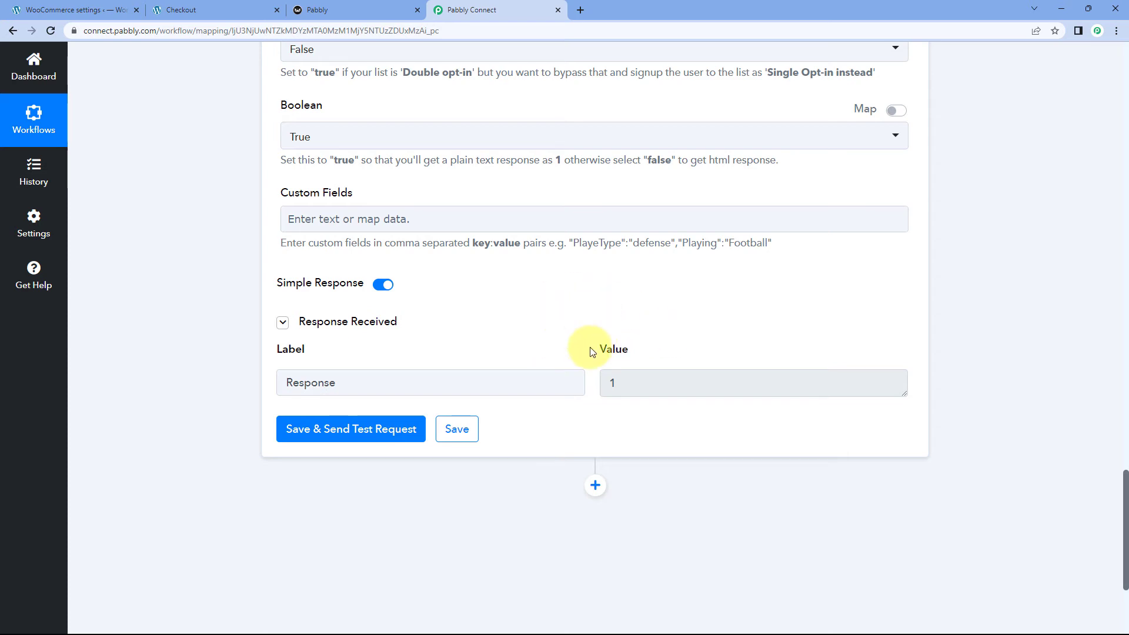
scroll(552, 304, up, 12)
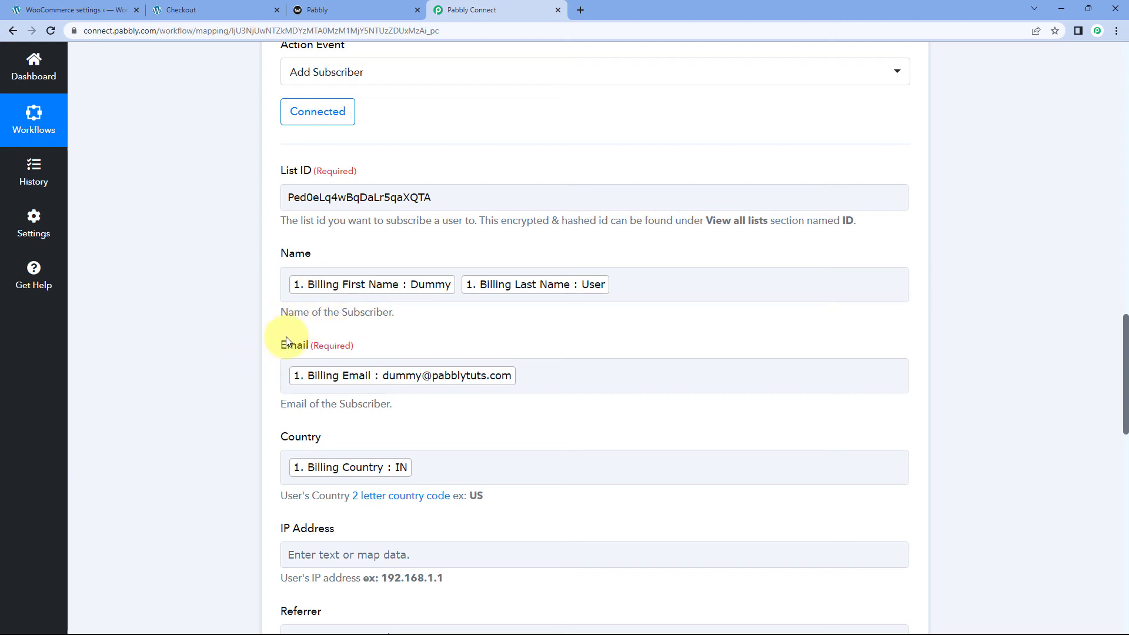
click(227, 10)
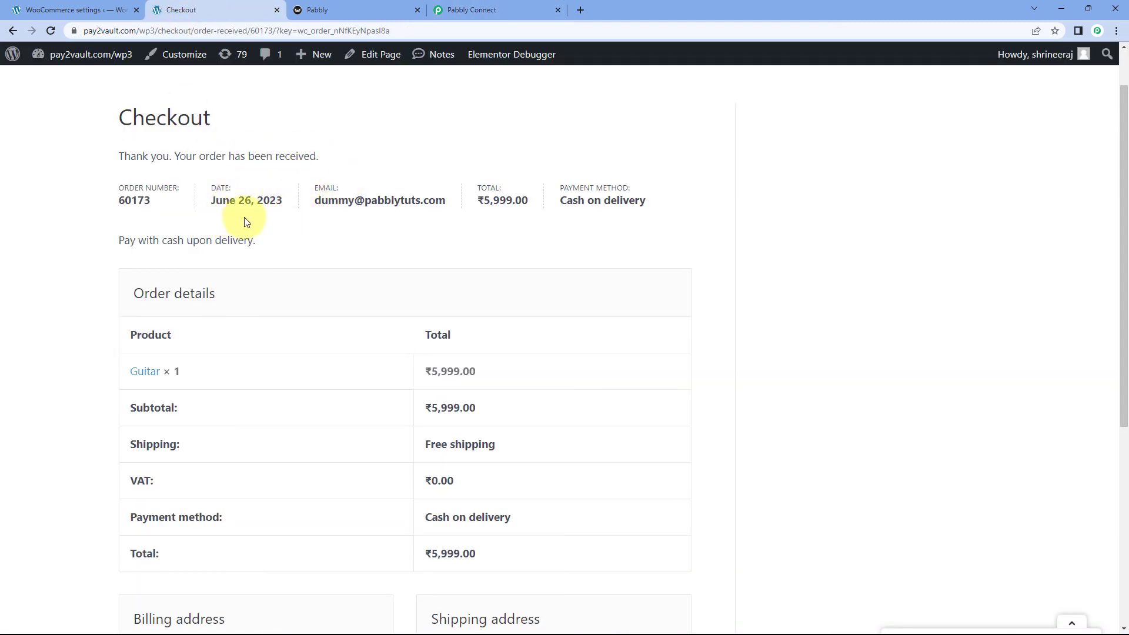
click(499, 11)
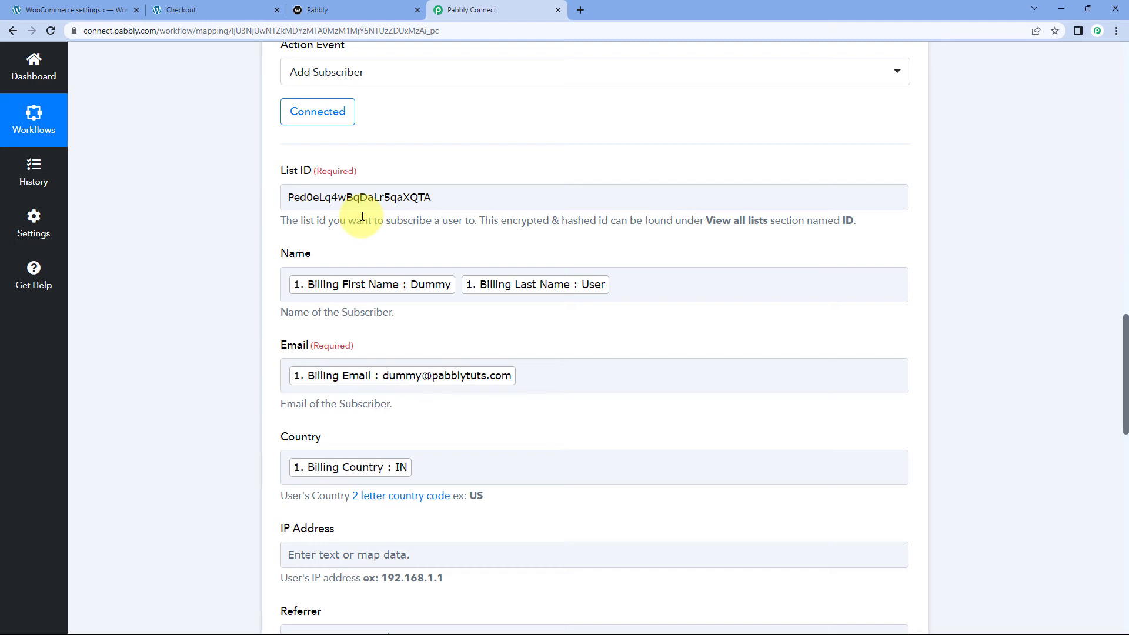
Open the pabbcon list's subscribers in Sendy and compare the added subscriber with the WooCommerce order's billing details
click(372, 7)
click(310, 301)
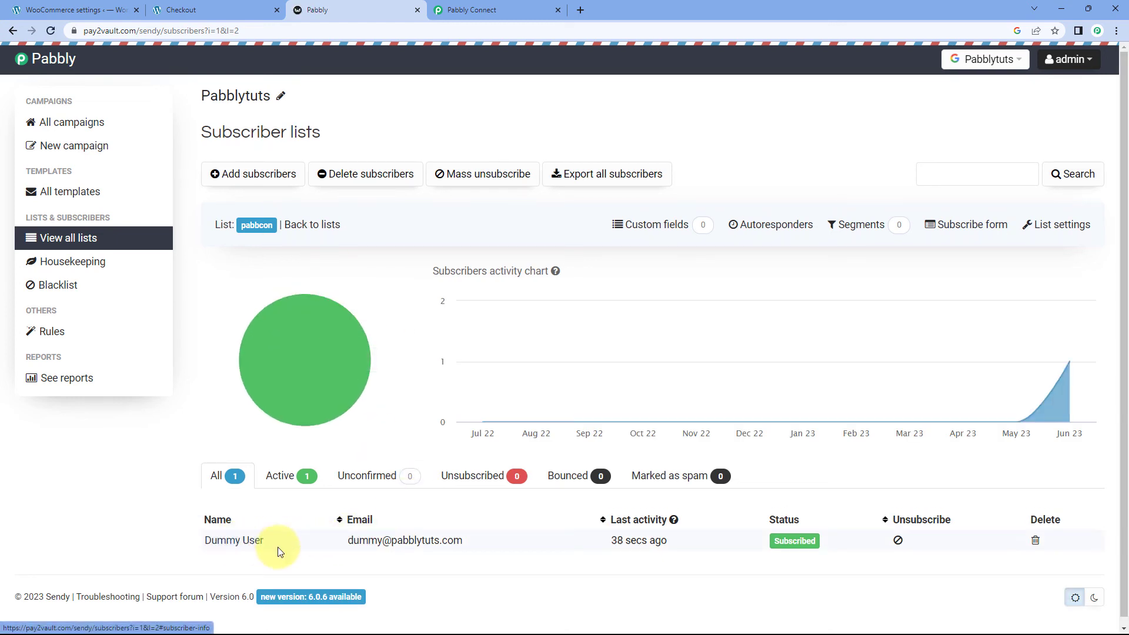
click(256, 5)
scroll(274, 271, down, 5)
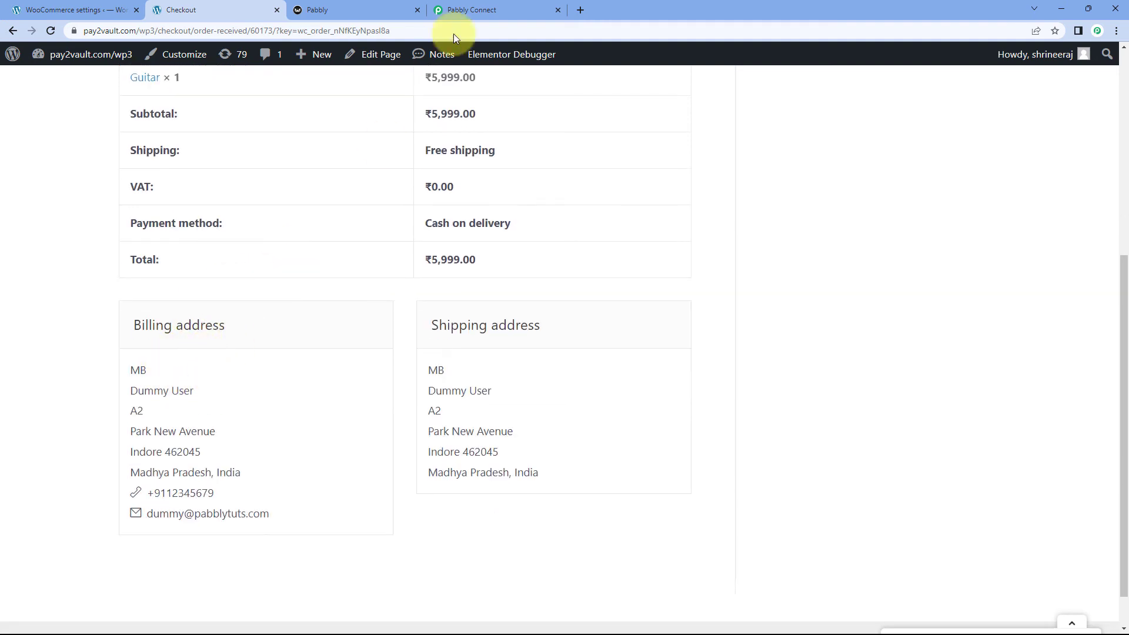
click(382, 10)
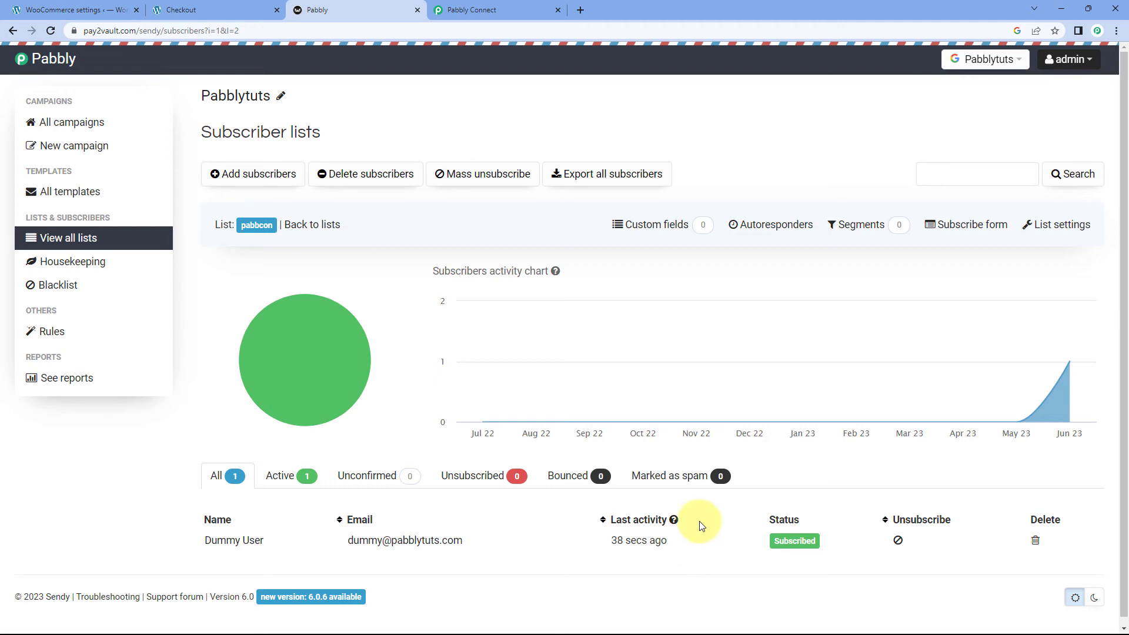
Return to Pabbly Connect and review the WooCommerce to Sendy workflow from the Sendy action up to its trigger
click(470, 10)
scroll(909, 185, up, 3)
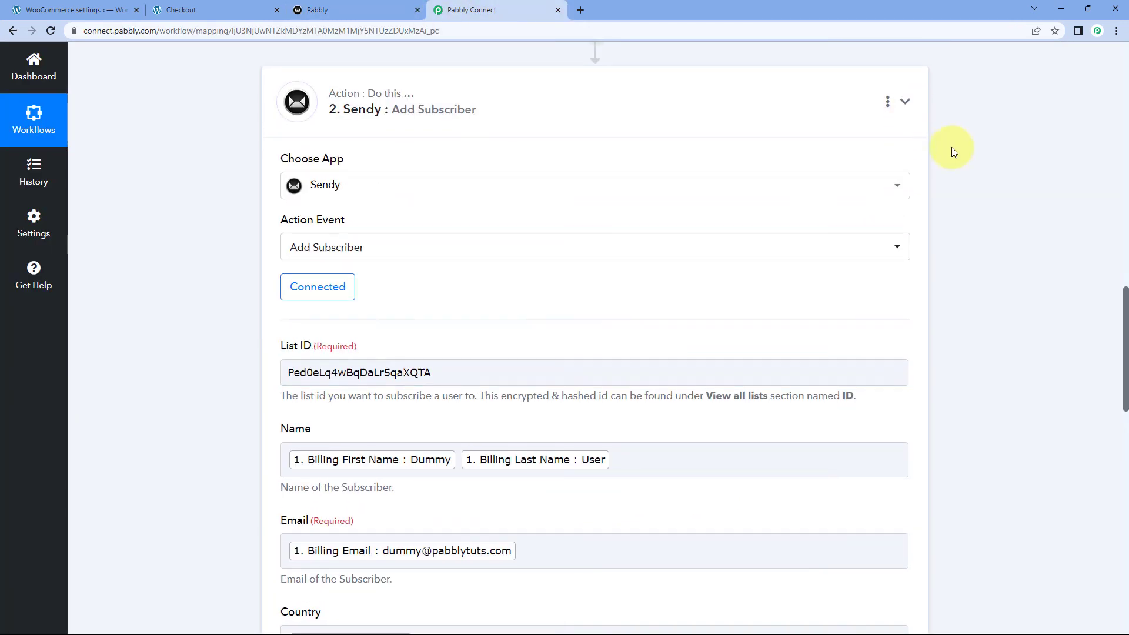
scroll(952, 150, up, 15)
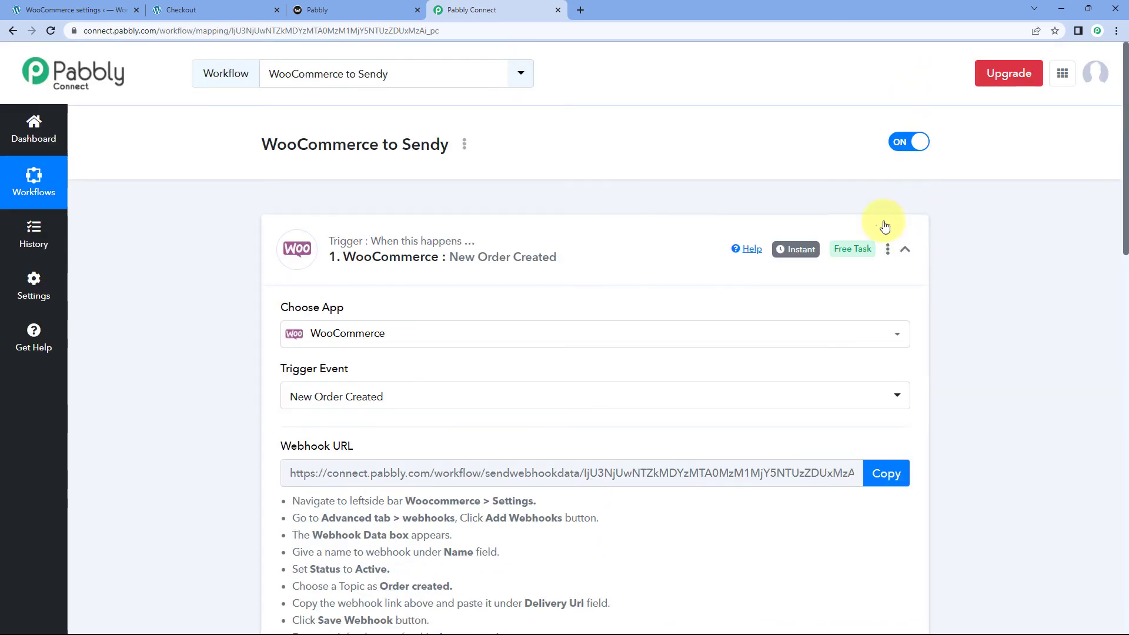
Collapse the WooCommerce trigger in the workflow, then return to the WooCommerce shop and take one Camera through the cart to checkout
click(905, 249)
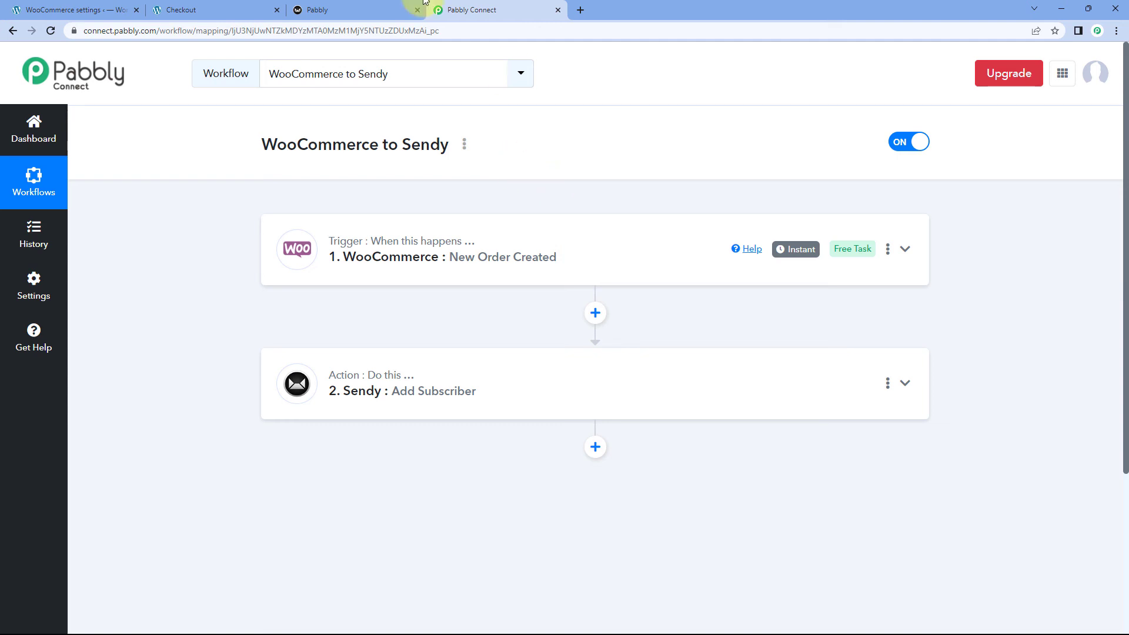
click(202, 10)
mouse_move(109, 62)
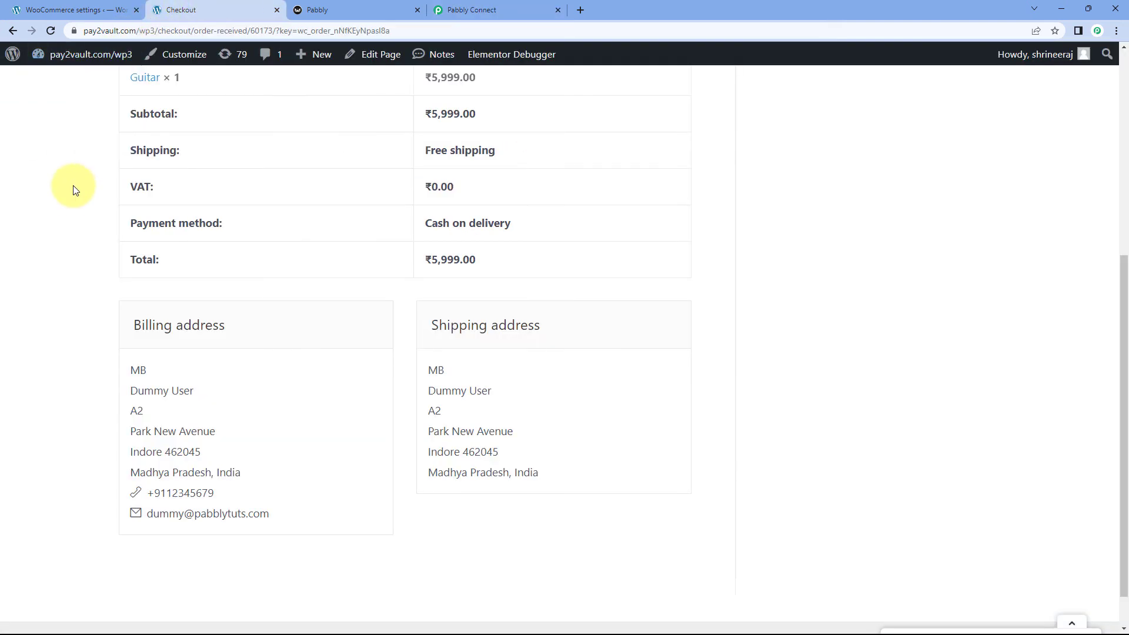
click(13, 32)
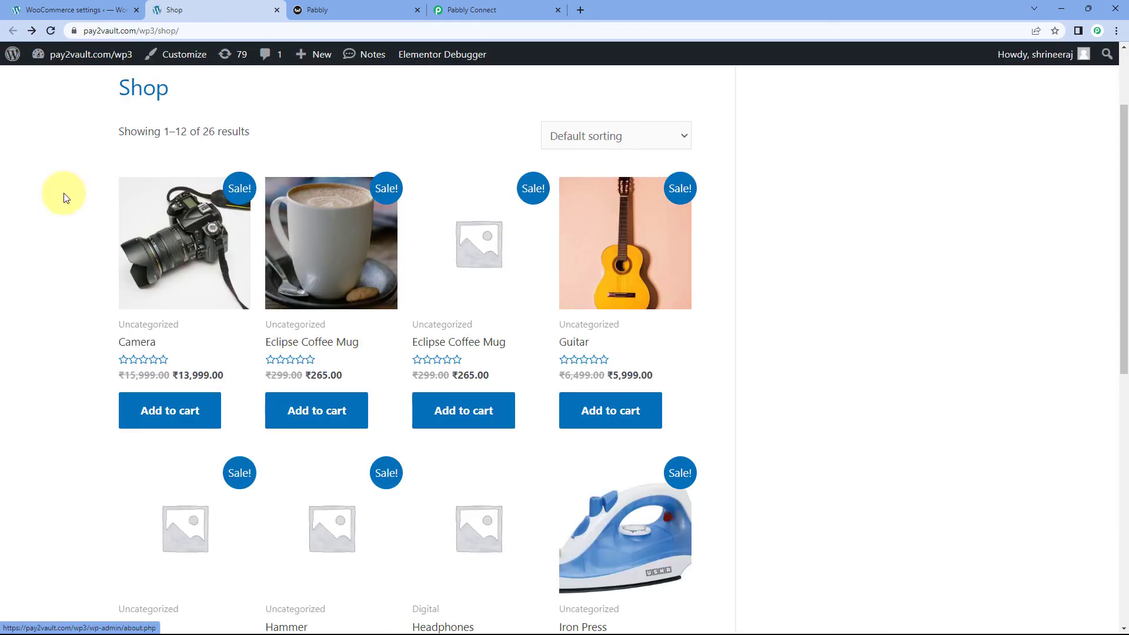
click(170, 412)
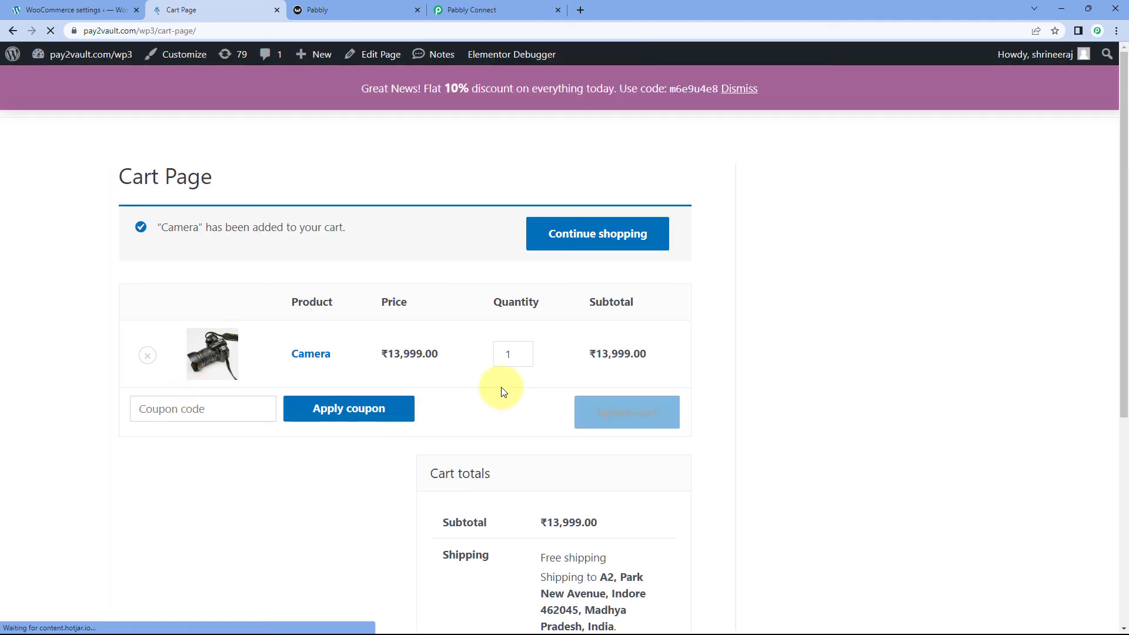
scroll(503, 391, down, 5)
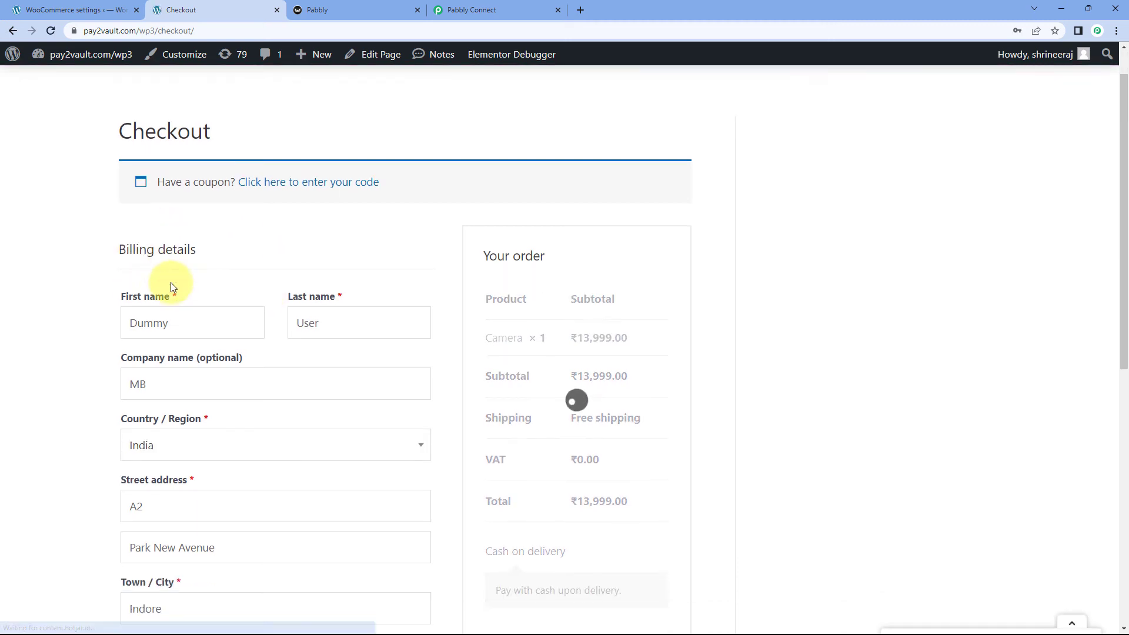
Replace the billing first name, phone number and email address on the checkout form with a second test customer's details
drag(170, 310, 64, 313)
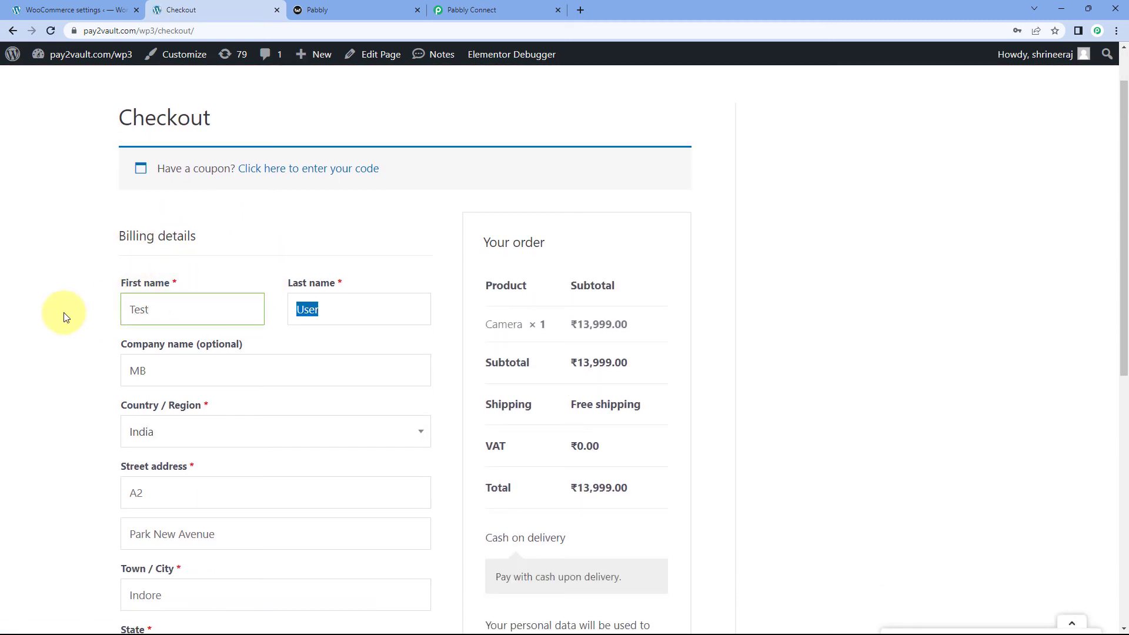
scroll(64, 315, down, 5)
drag(209, 425, 160, 426)
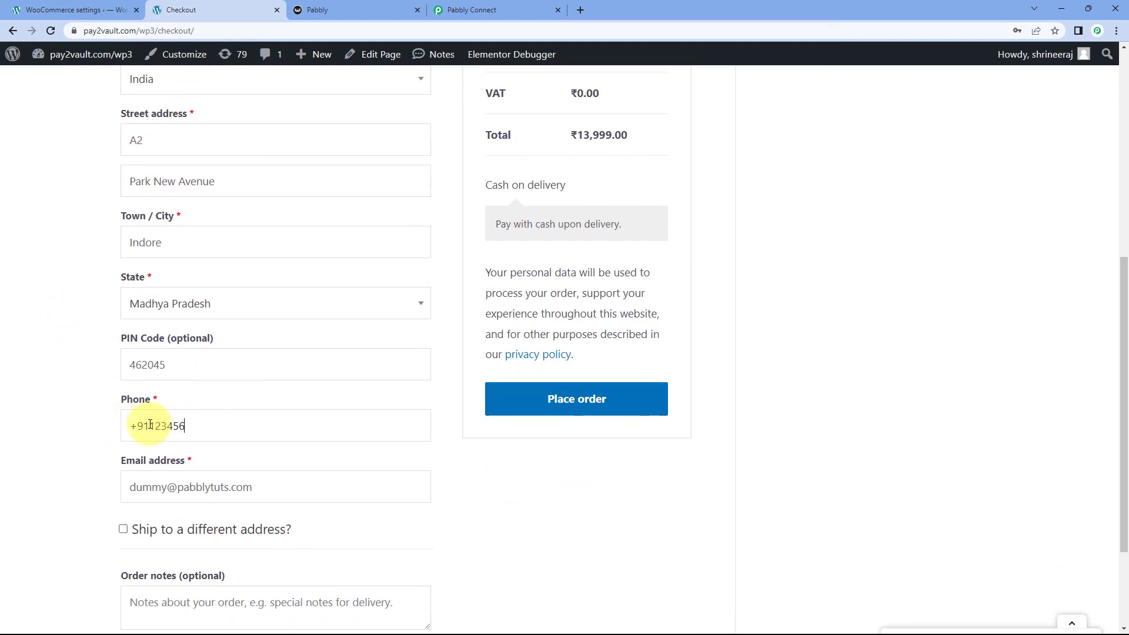
double_click(151, 486)
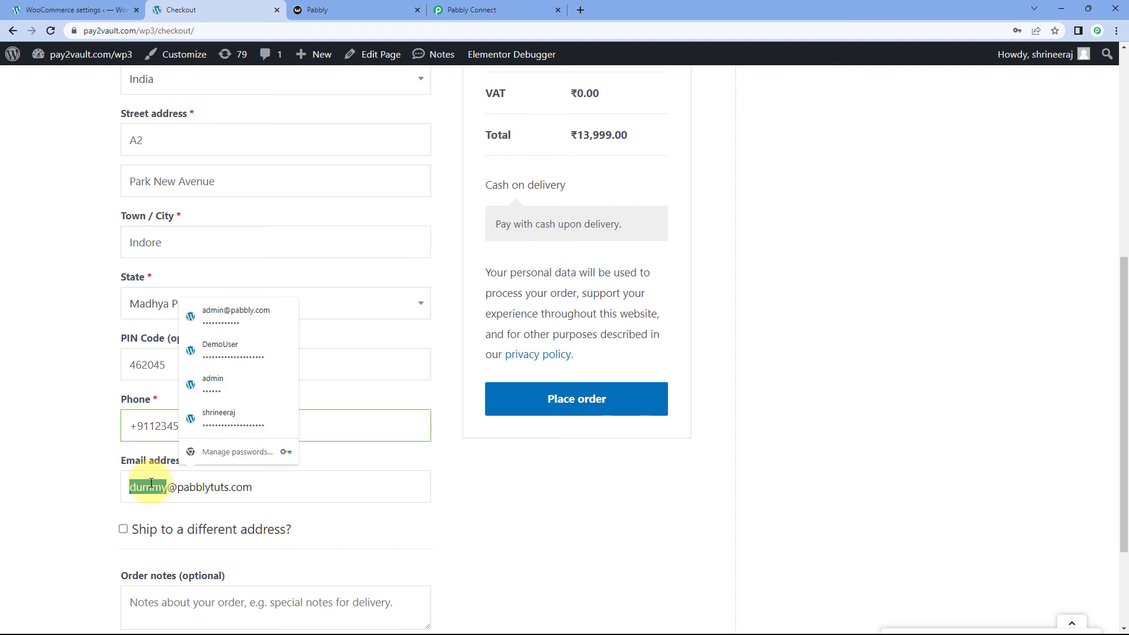
text(test)
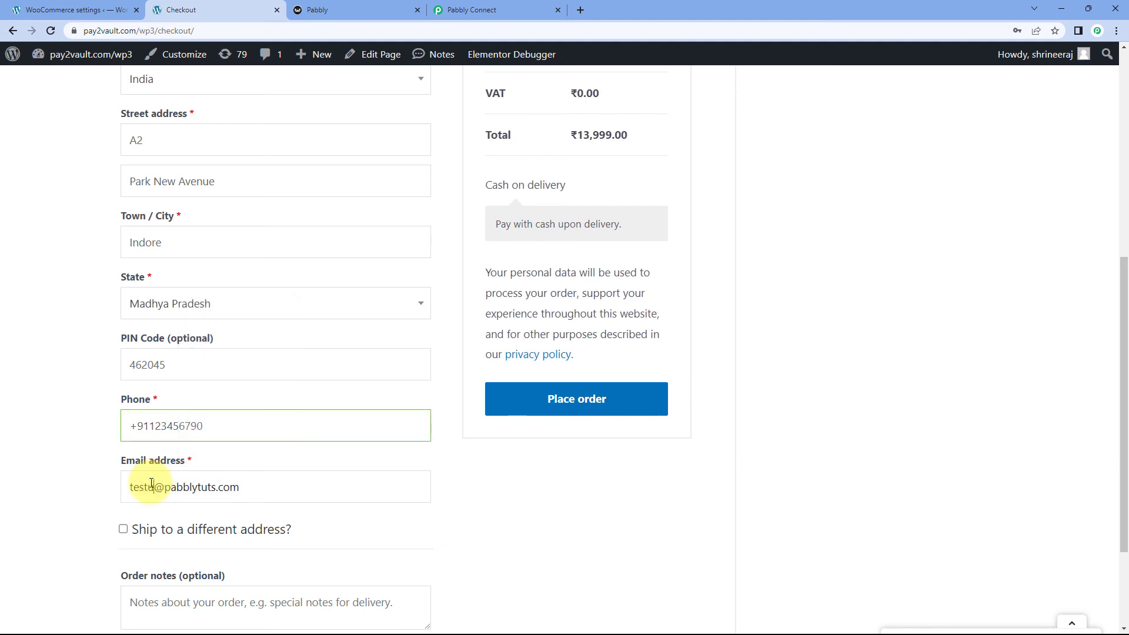
text(user)
click(99, 473)
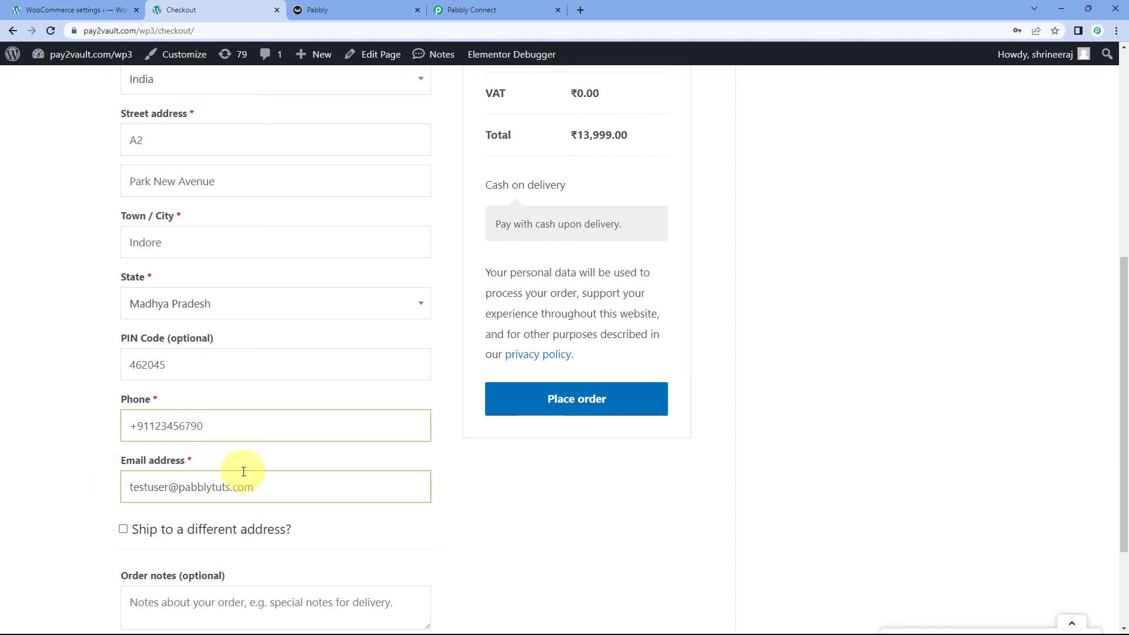
Recheck the billing details, place the cash-on-delivery order for the Camera, and review the billing address on the order confirmation
scroll(450, 473, up, 6)
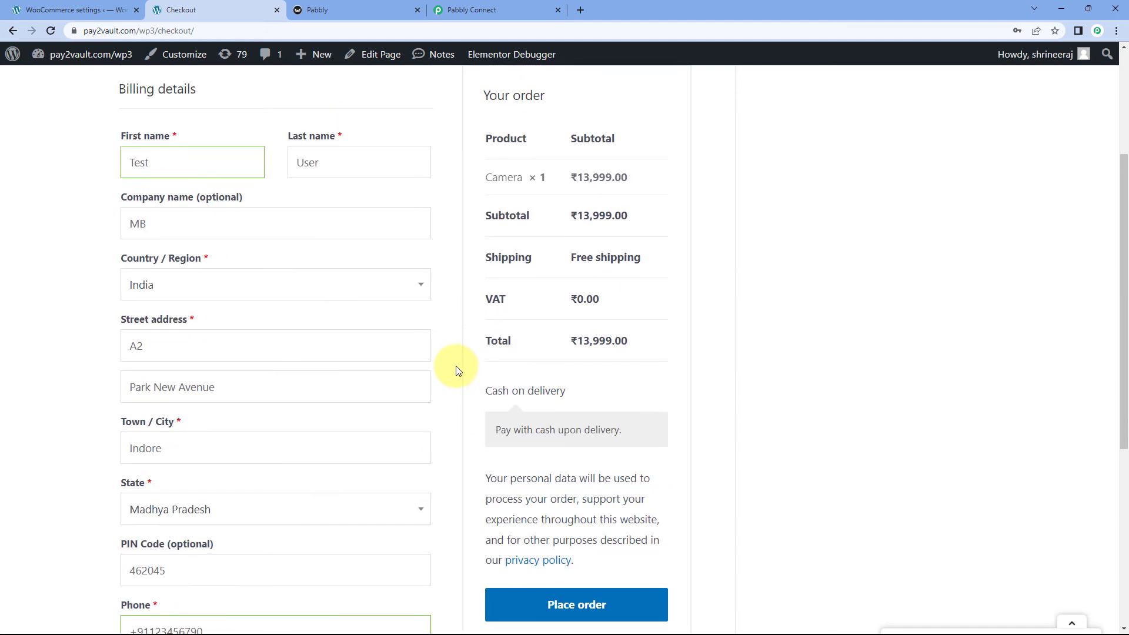
scroll(471, 333, down, 4)
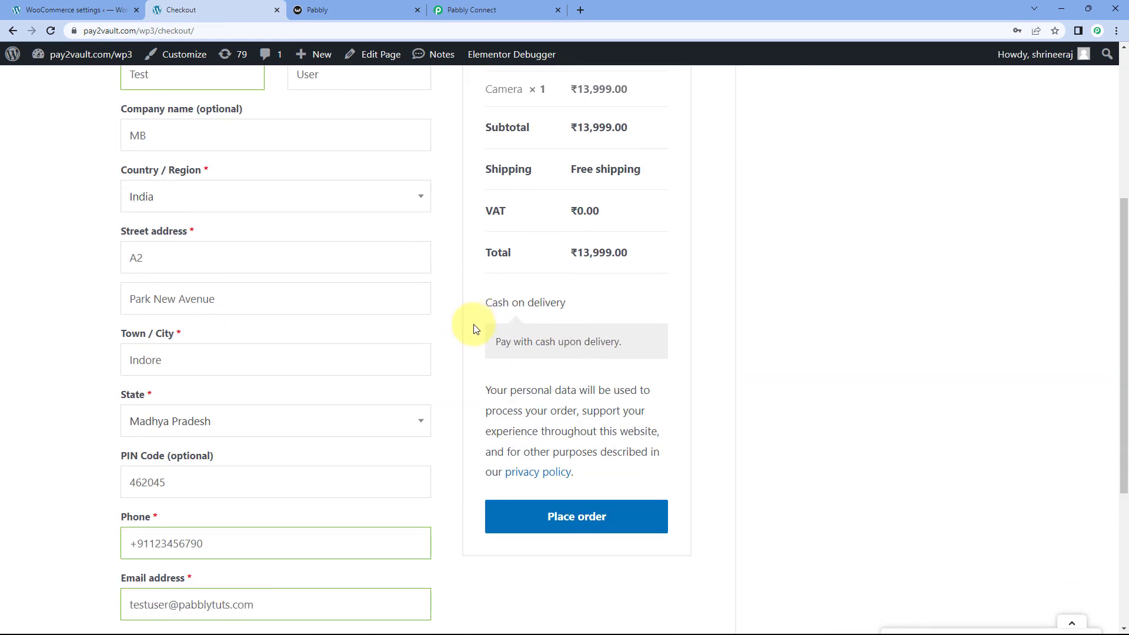
scroll(471, 328, up, 1)
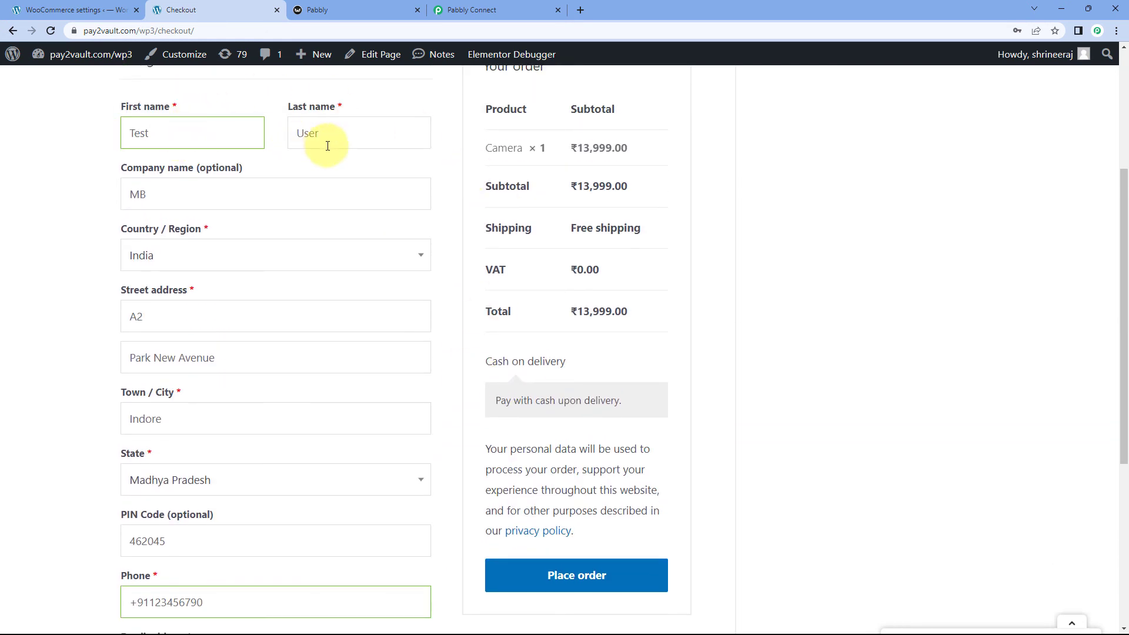
scroll(94, 177, down, 5)
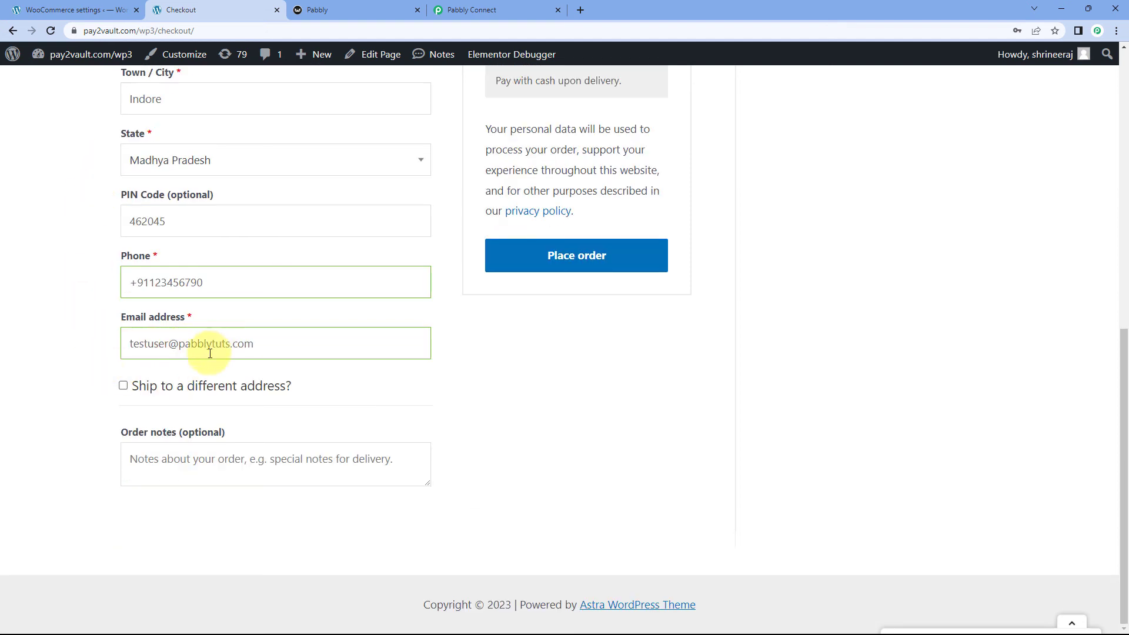
click(583, 263)
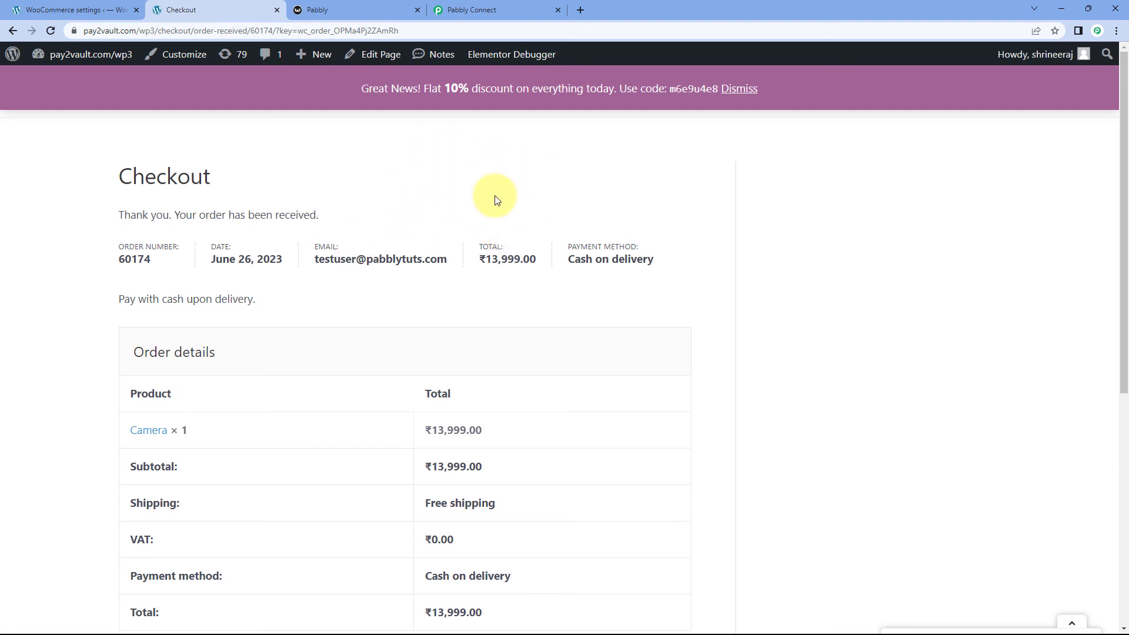
scroll(348, 210, down, 7)
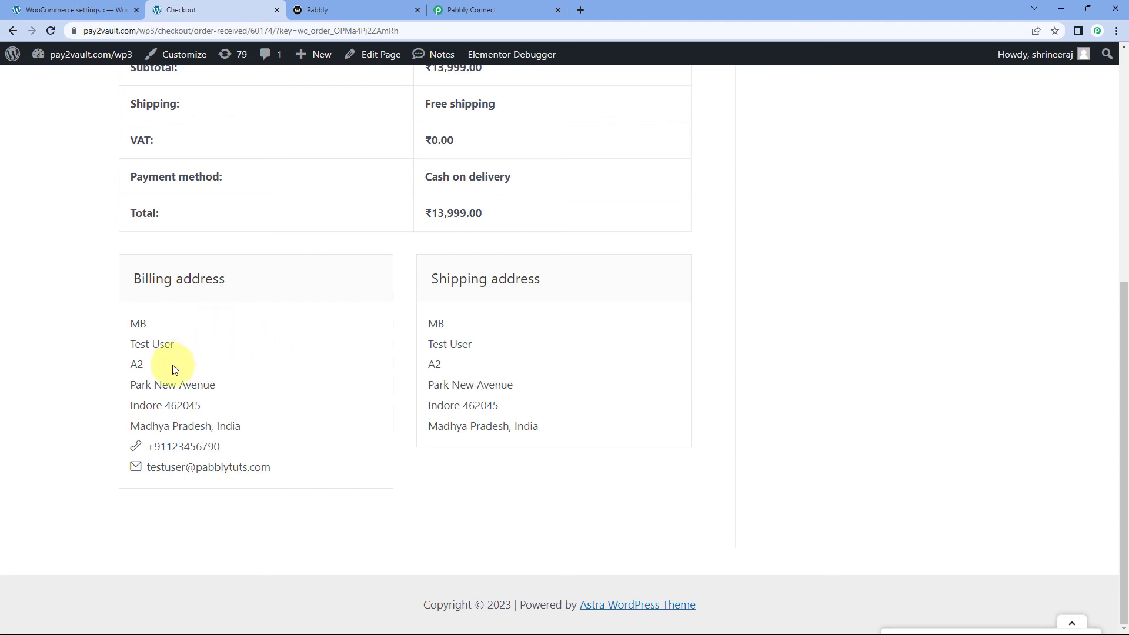
scroll(690, 206, up, 7)
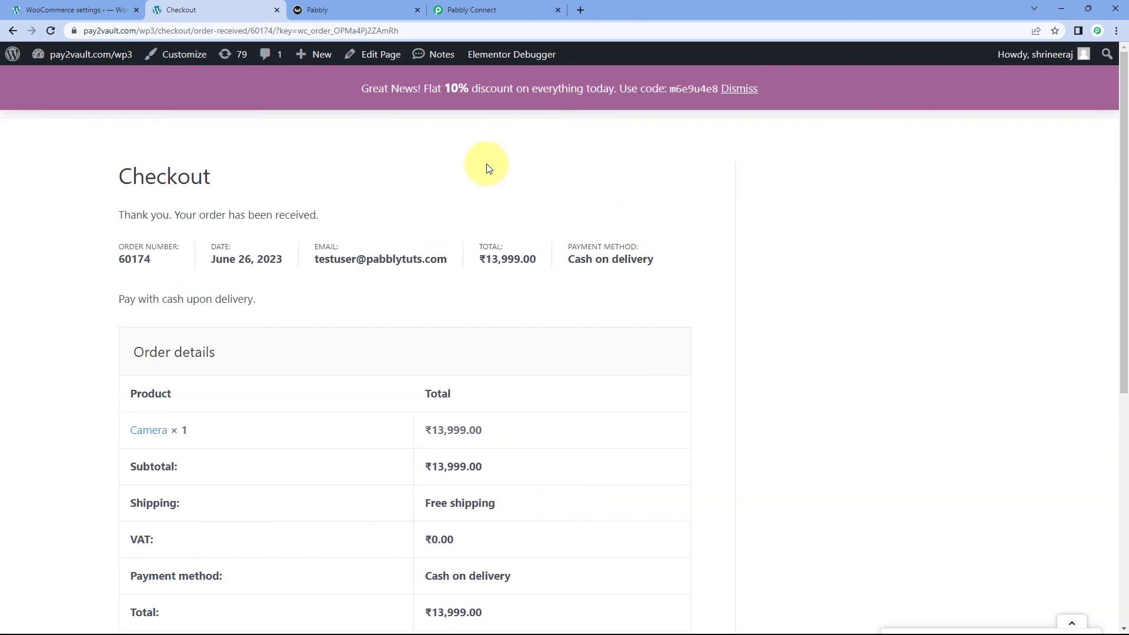
Reload the pabbcon list's subscribers in Sendy, compare the newest subscriber with the WooCommerce order, and return to the Pabbly Connect workflow
click(371, 8)
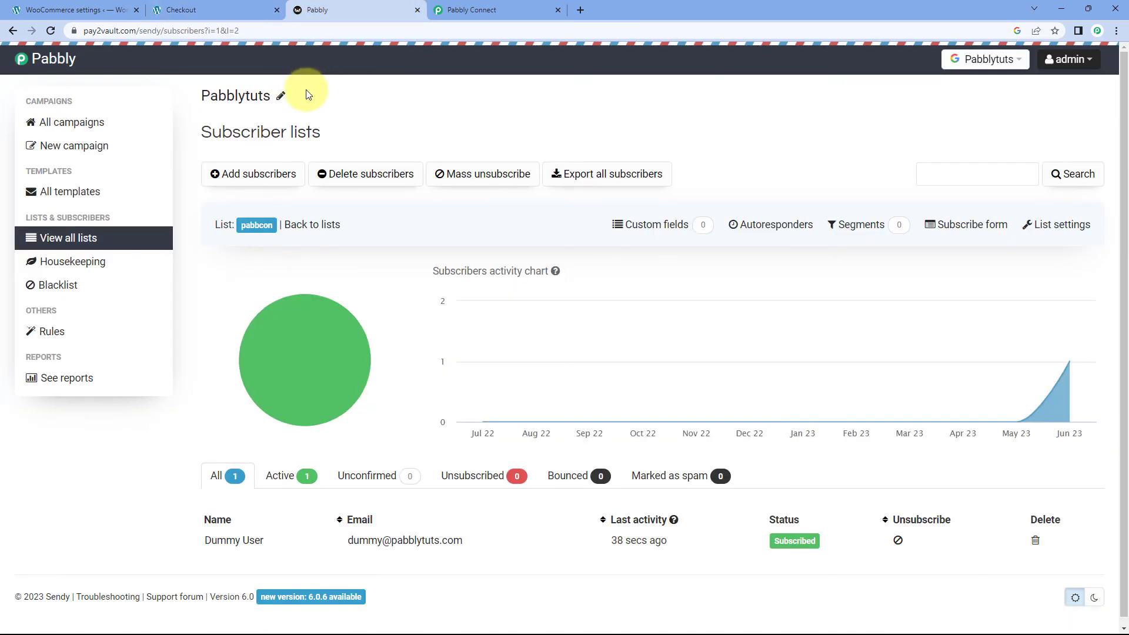
click(50, 31)
scroll(287, 397, down, 2)
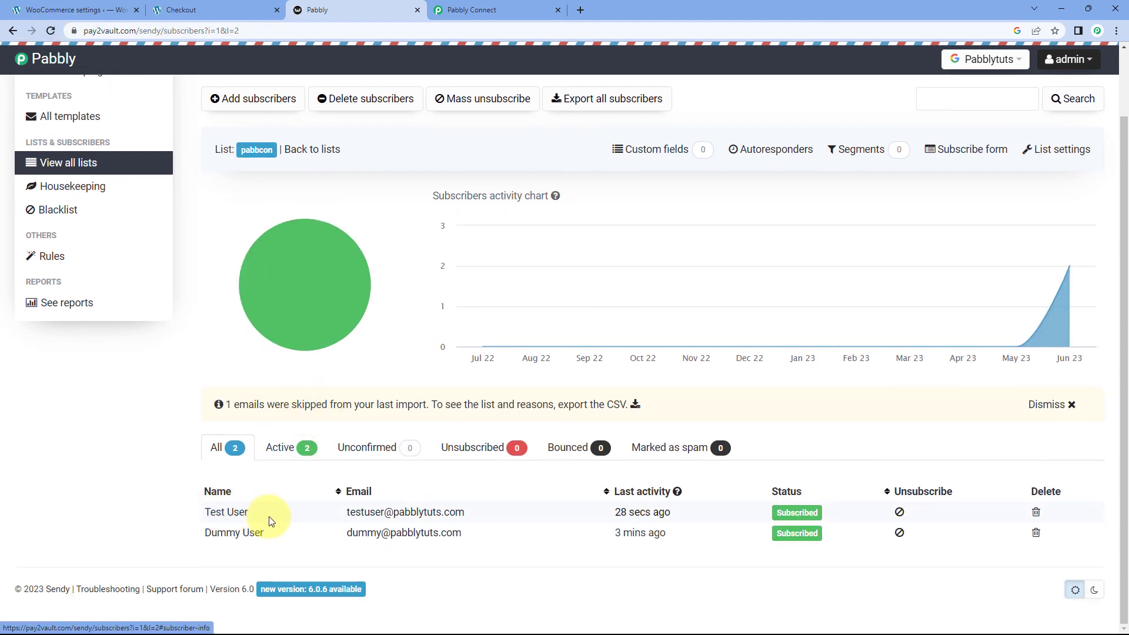
click(255, 7)
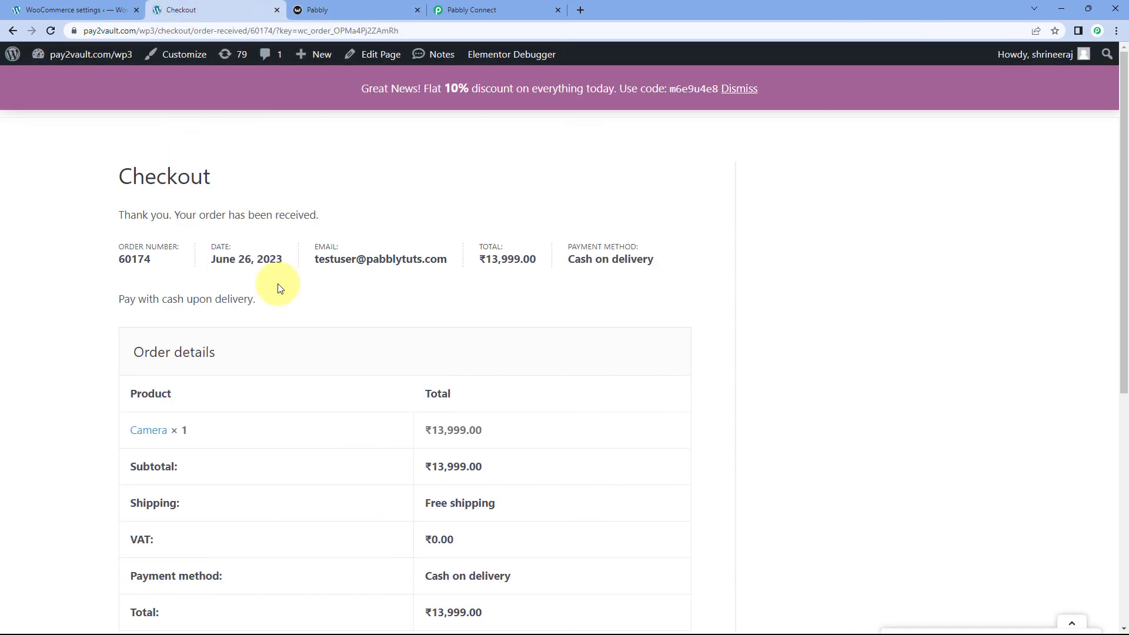
click(388, 9)
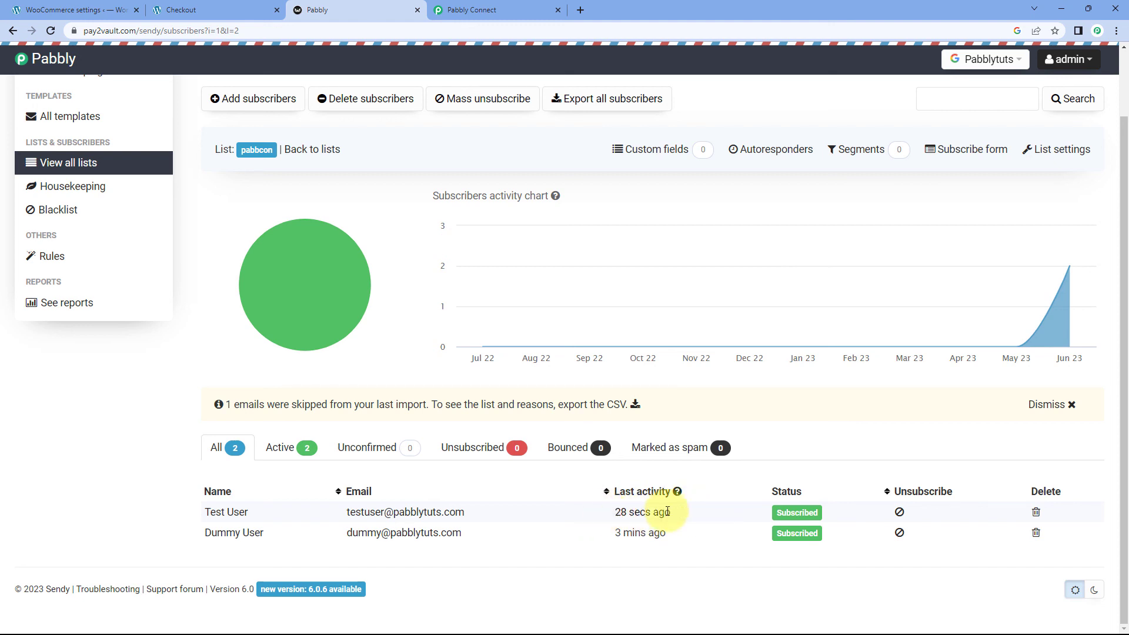
click(496, 8)
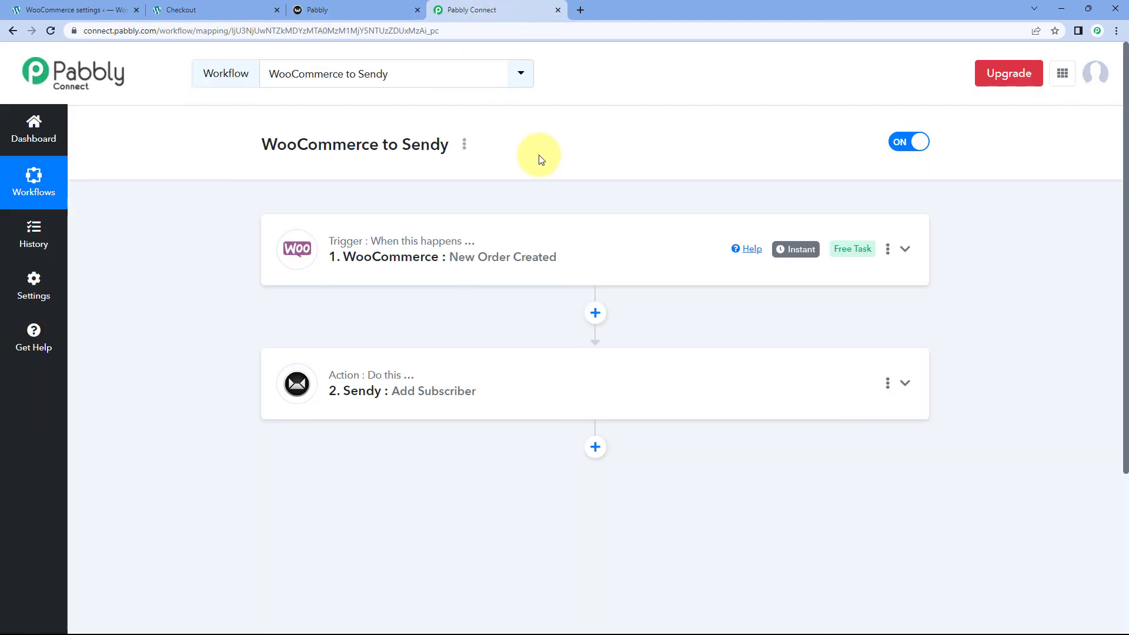